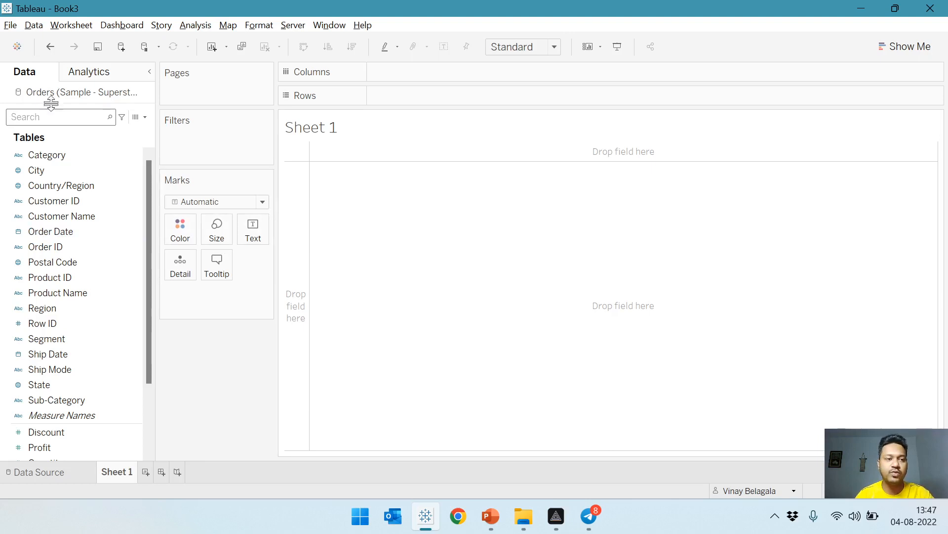
Search the data fields for "ord" and place Order Date on Rows.
{"action": "type", "text": "or"}
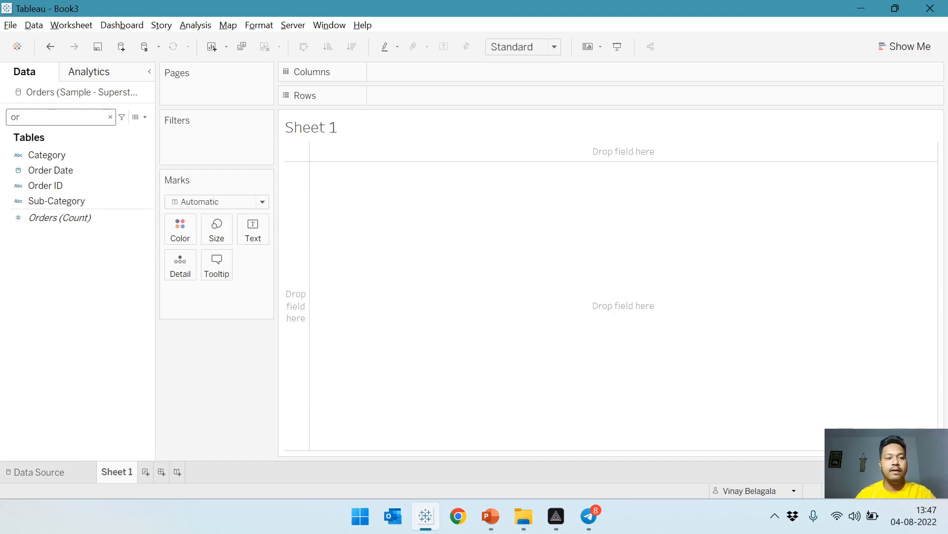
{"action": "type", "text": "d"}
{"action": "left_click", "coordinate": [74, 155]}
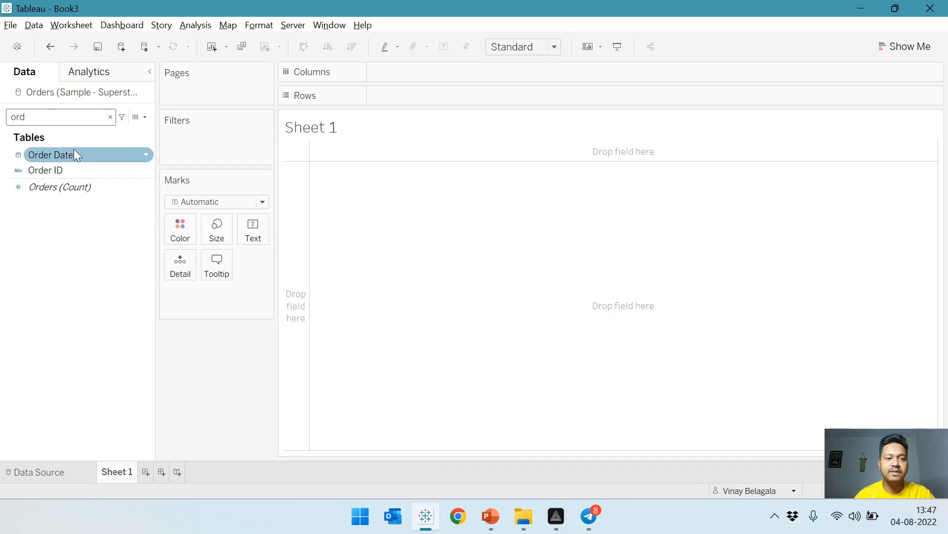
{"action": "left_click_drag", "start_coordinate": [74, 151], "coordinate": [465, 96]}
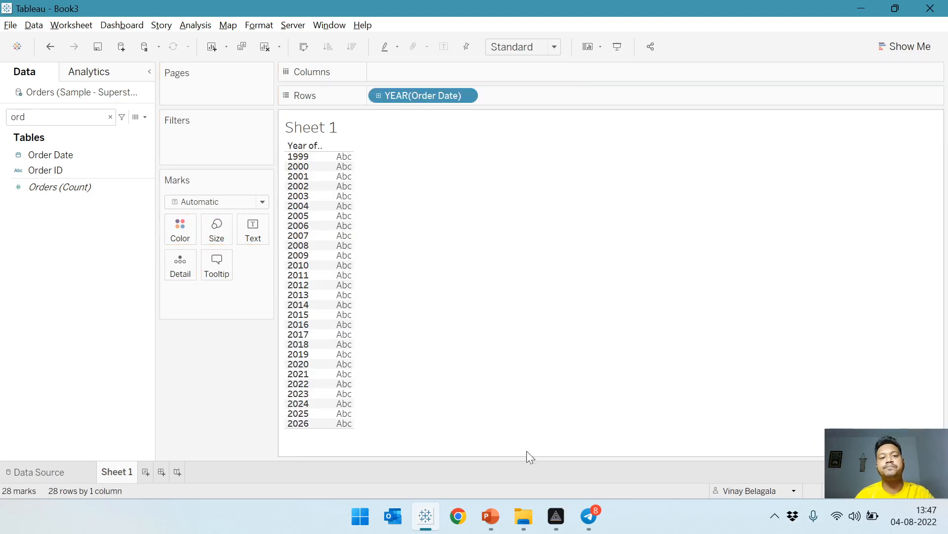
{"action": "left_click", "coordinate": [307, 160]}
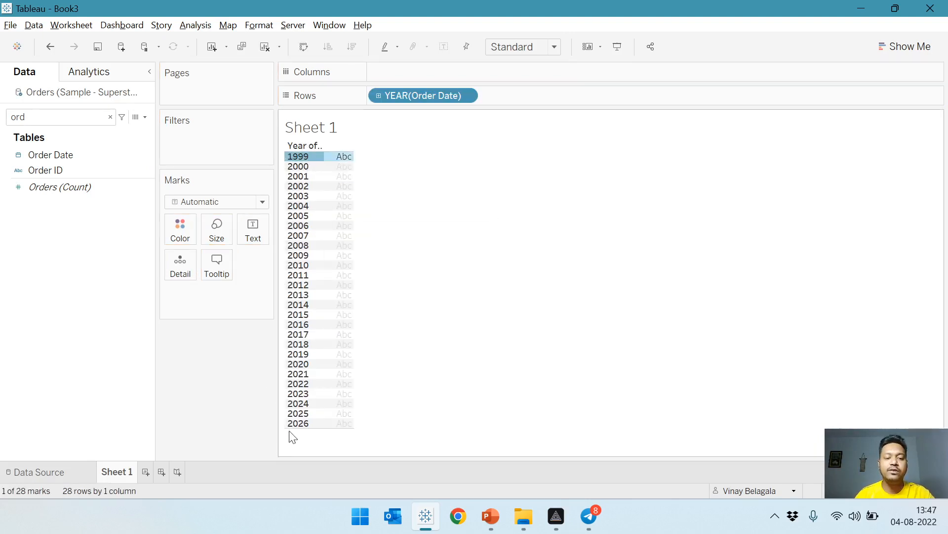
{"action": "left_click", "coordinate": [299, 423]}
{"action": "left_click", "coordinate": [597, 327]}
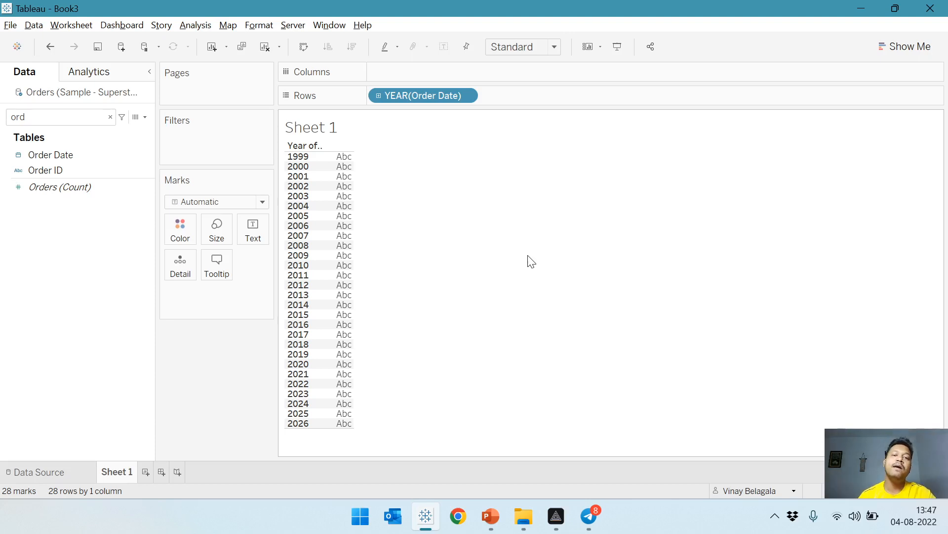
Change the Order Date field on Rows to a custom date part with Month / Day / Year detail.
{"action": "right_click", "coordinate": [402, 97]}
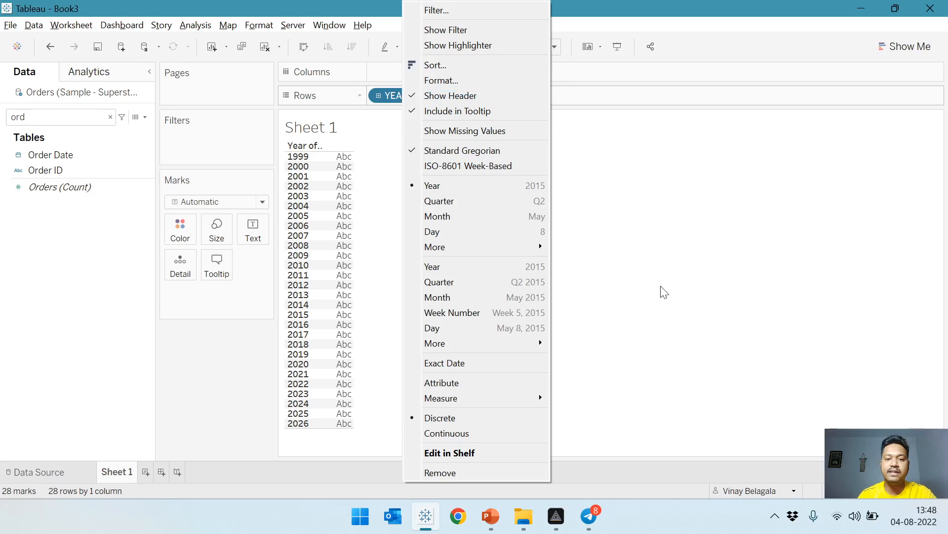
{"action": "left_click", "coordinate": [635, 167]}
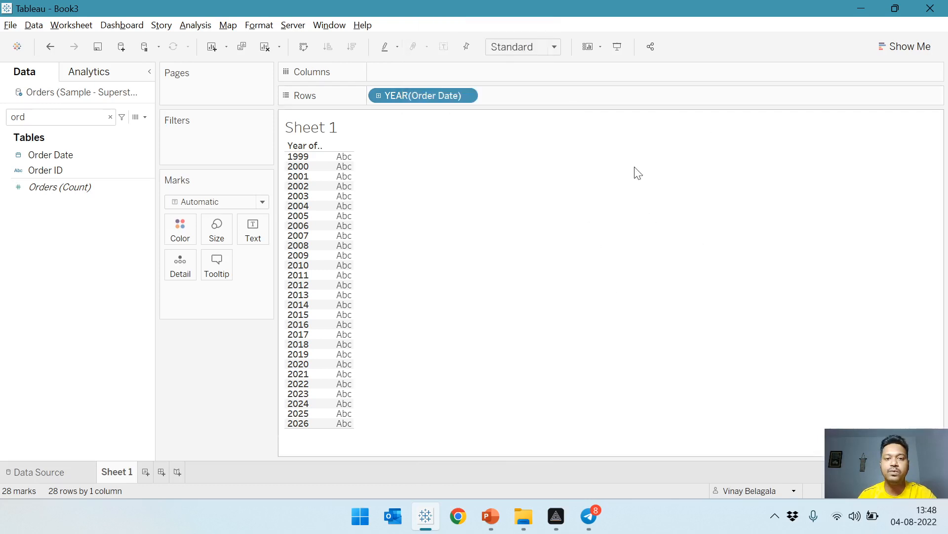
{"action": "right_click", "coordinate": [421, 98]}
{"action": "mouse_move", "coordinate": [464, 247]}
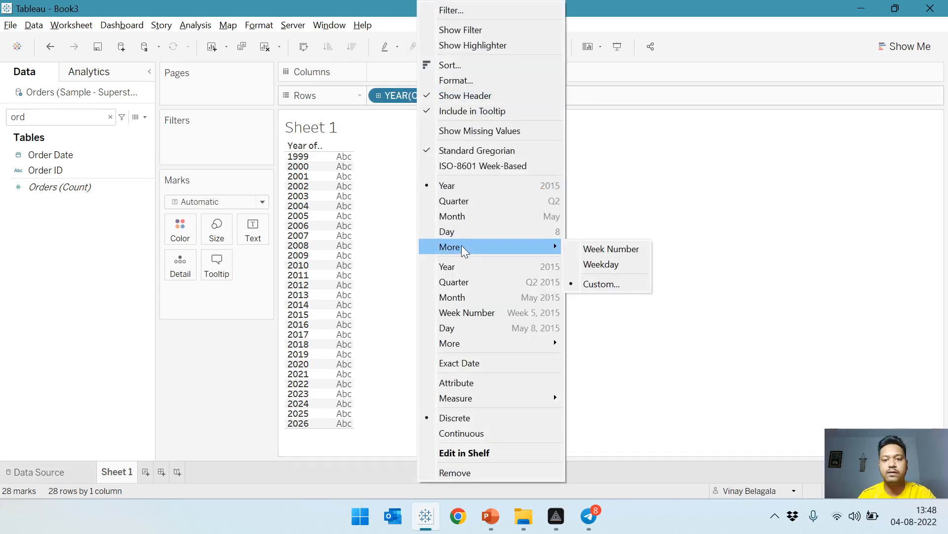
{"action": "left_click", "coordinate": [596, 283]}
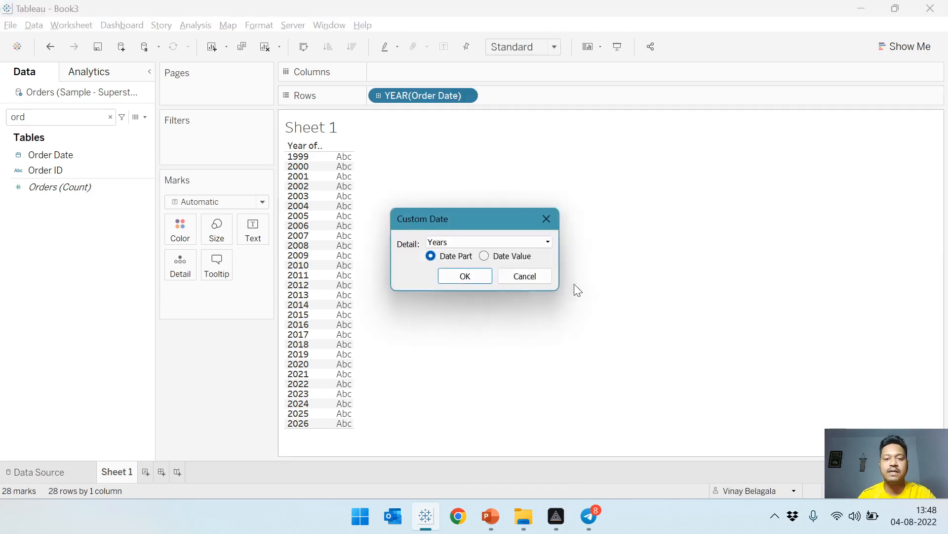
{"action": "left_click", "coordinate": [455, 244]}
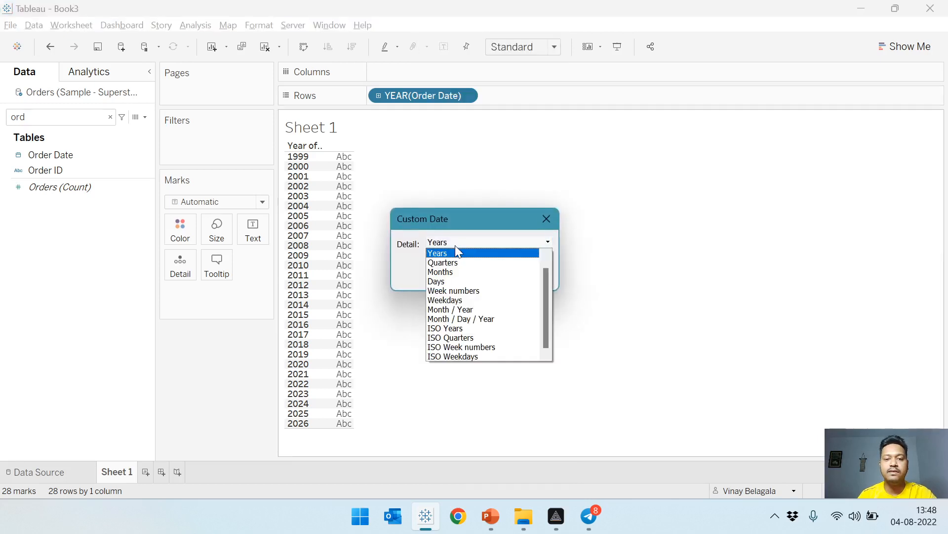
{"action": "left_click", "coordinate": [470, 320]}
{"action": "left_click", "coordinate": [463, 277]}
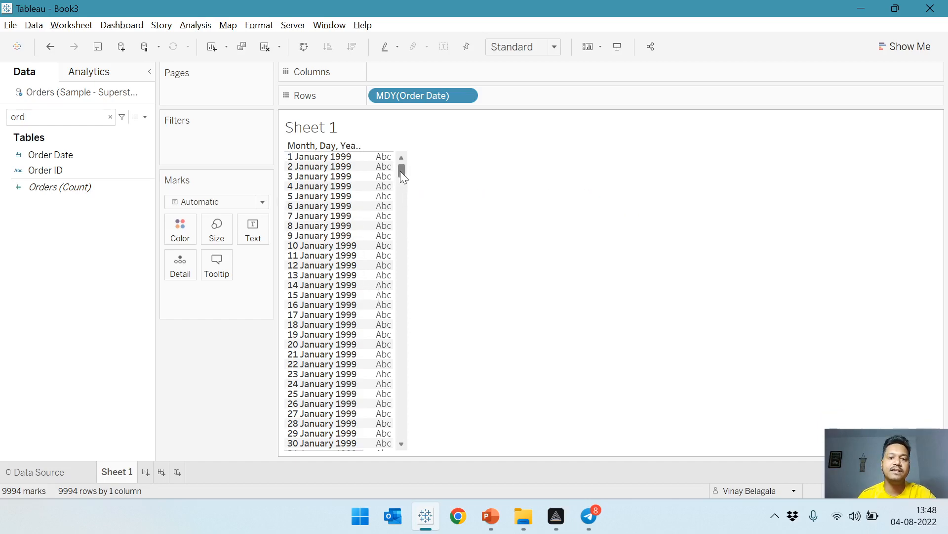
{"action": "left_click_drag", "start_coordinate": [400, 170], "coordinate": [508, 173]}
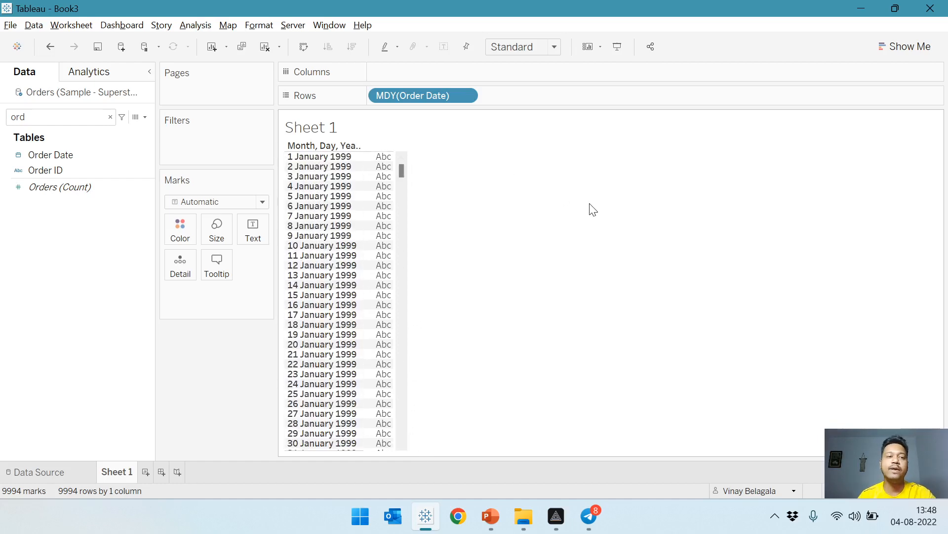
Search the data fields for "sale" and add Sales to the view as text values beside the dates.
{"action": "left_click", "coordinate": [25, 118]}
{"action": "type", "text": "sale"}
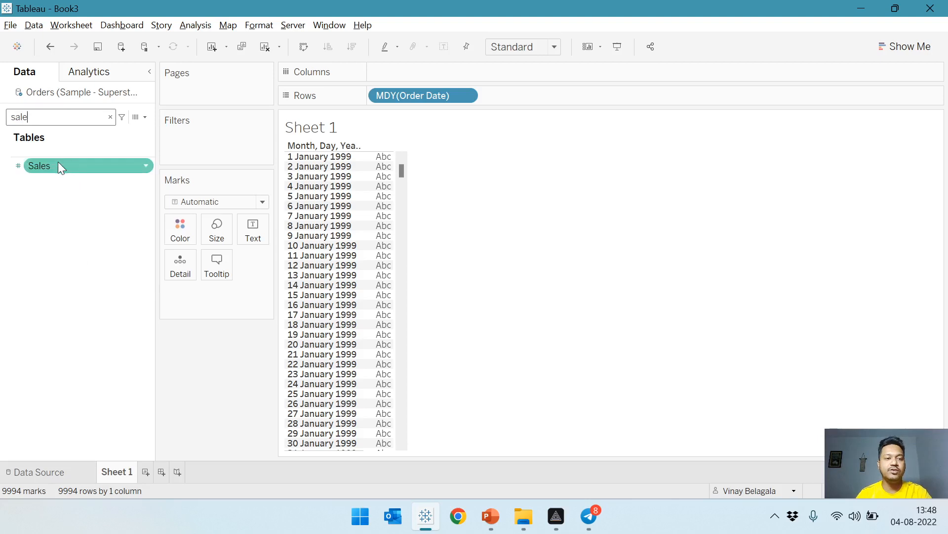
{"action": "left_click_drag", "start_coordinate": [58, 162], "coordinate": [414, 206]}
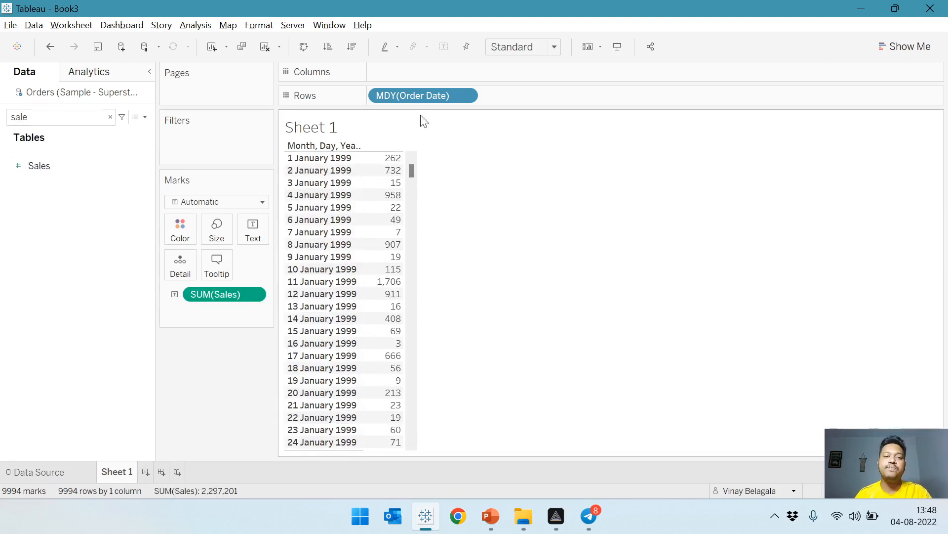
Add a column header with the literal text "Sales" to Columns.
{"action": "double_click", "coordinate": [409, 71]}
{"action": "type", "text": "Sa"}
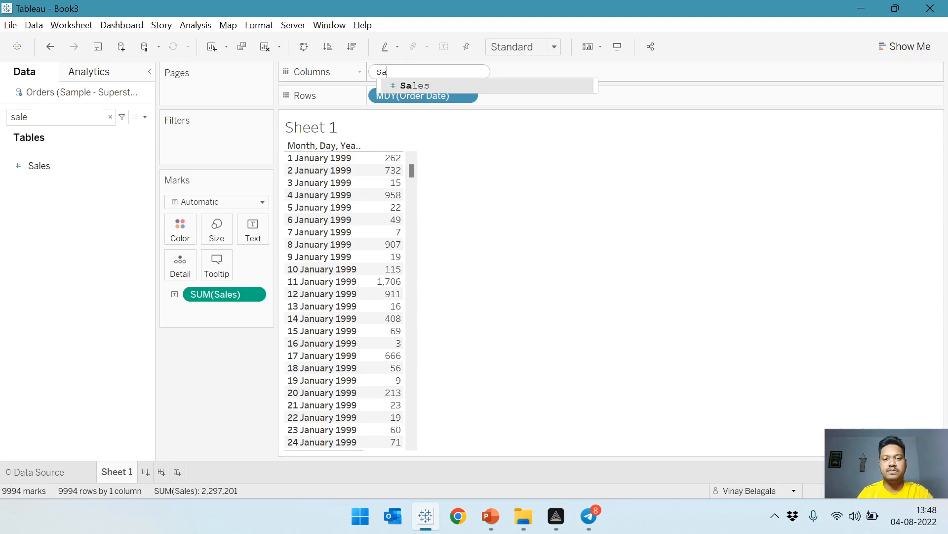
{"action": "type", "text": "les\""}
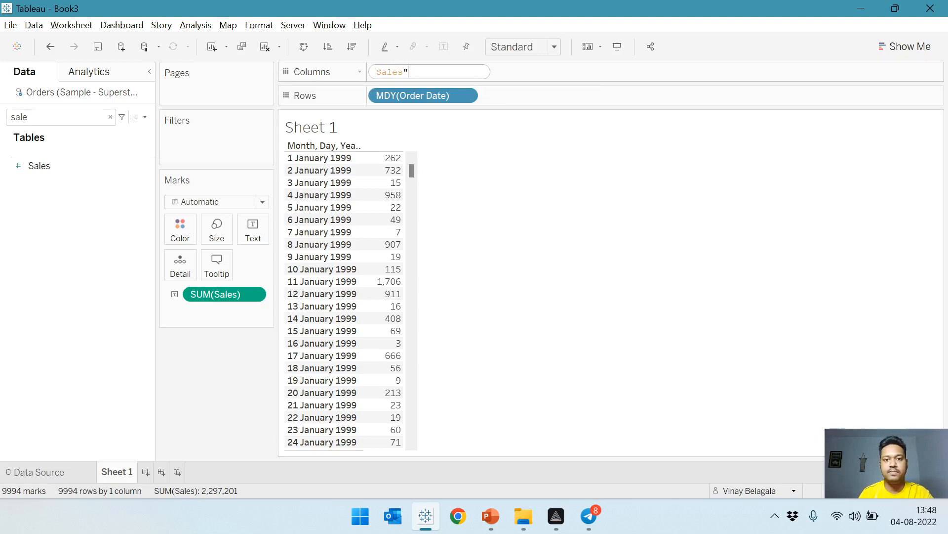
{"action": "left_click", "coordinate": [379, 72]}
{"action": "type", "text": "\""}
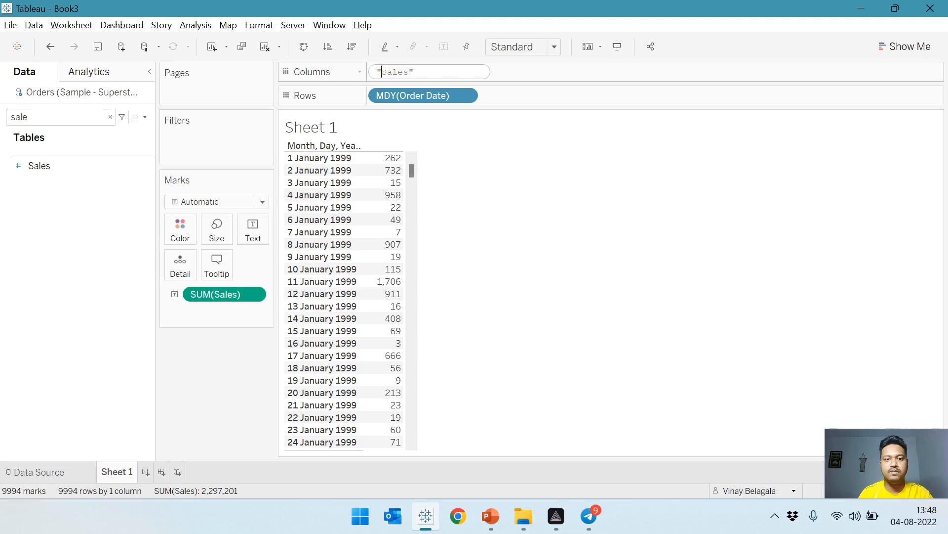
{"action": "key", "text": "Return"}
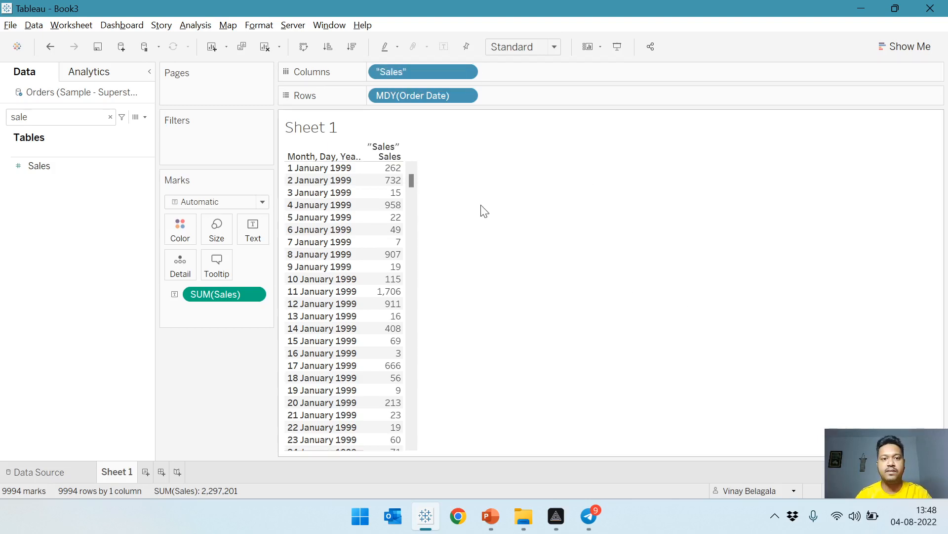
Hide the column field label above the Sales header in the table.
{"action": "right_click", "coordinate": [391, 144]}
{"action": "left_click", "coordinate": [433, 203]}
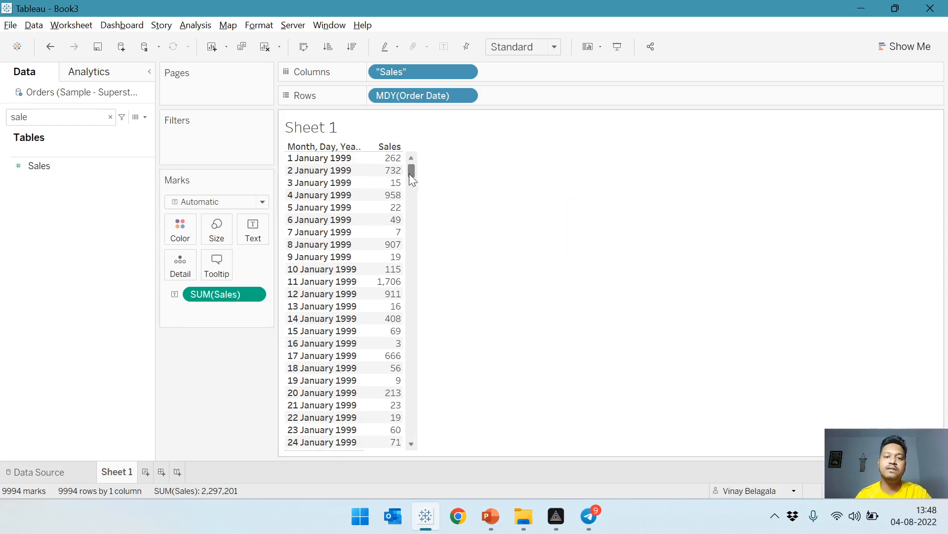
{"action": "mouse_move", "coordinate": [410, 173]}
{"action": "left_mouse_down"}
{"action": "mouse_move", "coordinate": [421, 457]}
{"action": "mouse_move", "coordinate": [413, 163]}
{"action": "left_mouse_up"}
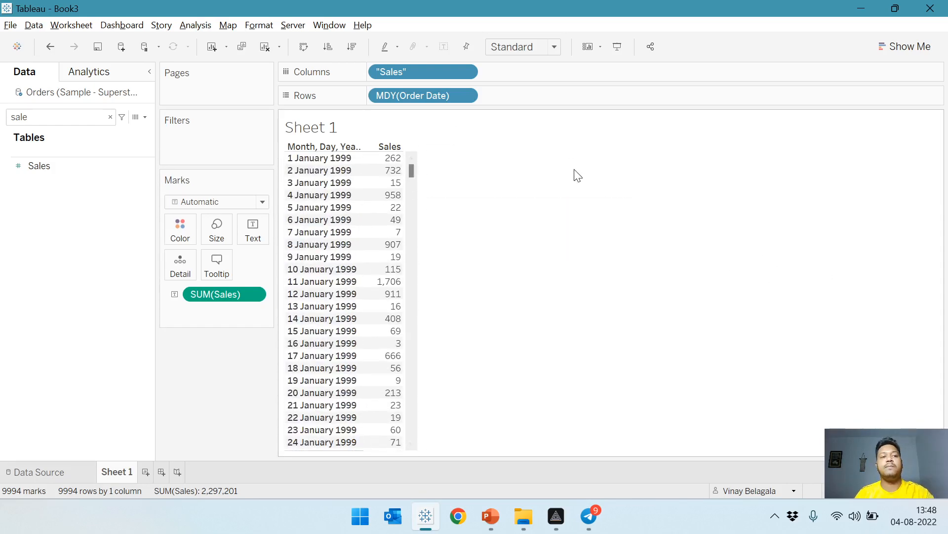
Clear the field search and start a new parameter named "Select Date" with the String data type.
{"action": "left_click", "coordinate": [110, 117]}
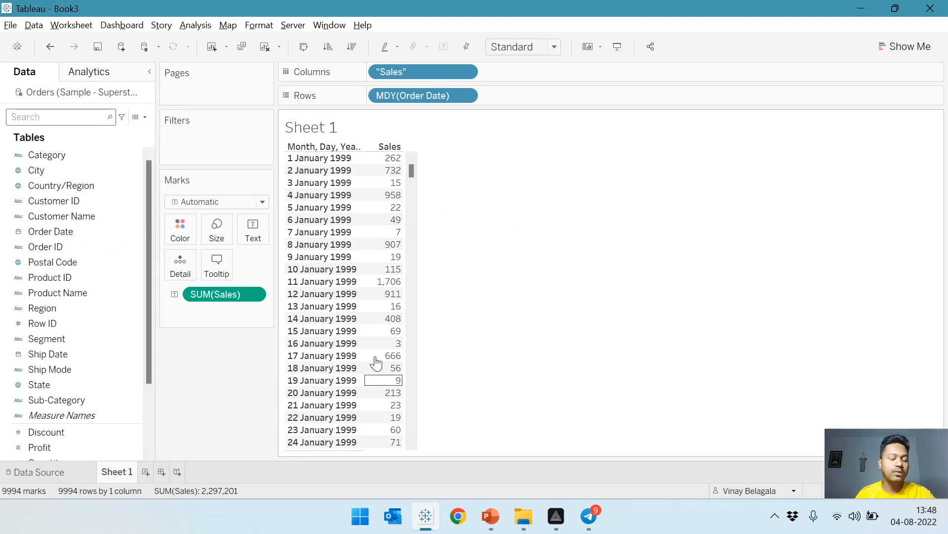
{"action": "left_click", "coordinate": [145, 117]}
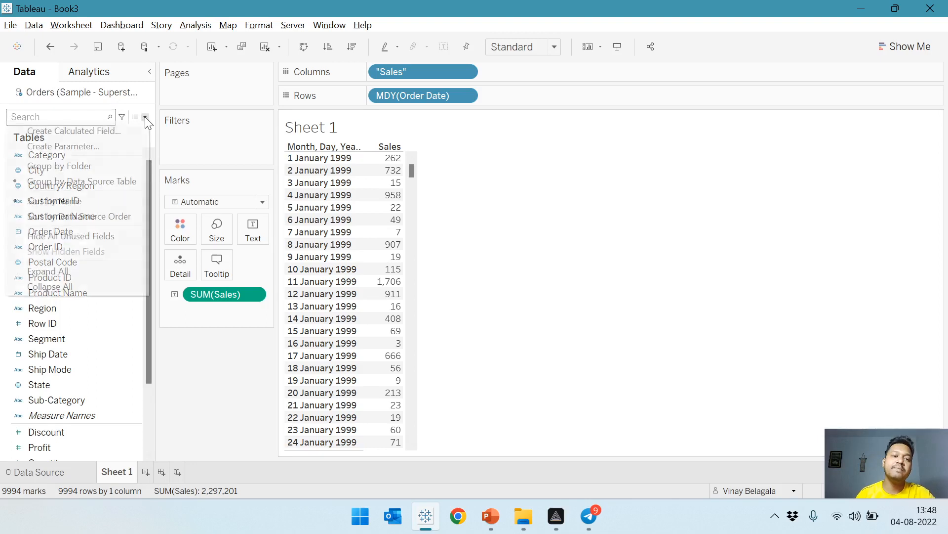
{"action": "left_click", "coordinate": [132, 145]}
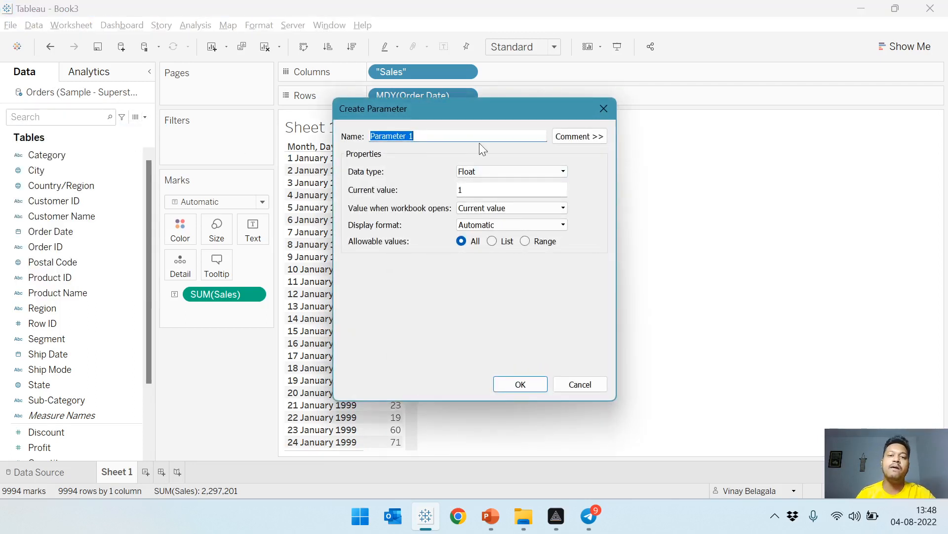
{"action": "left_click", "coordinate": [474, 173]}
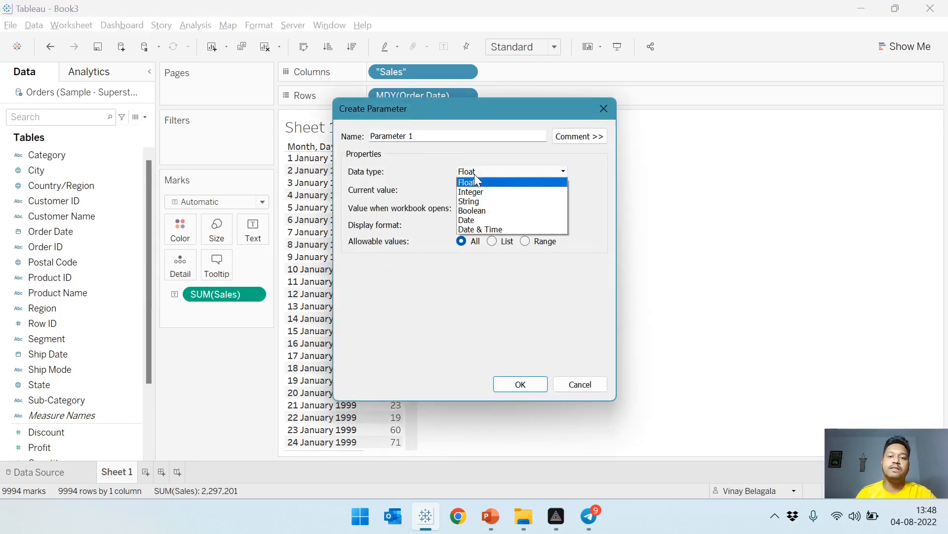
{"action": "left_click", "coordinate": [493, 202]}
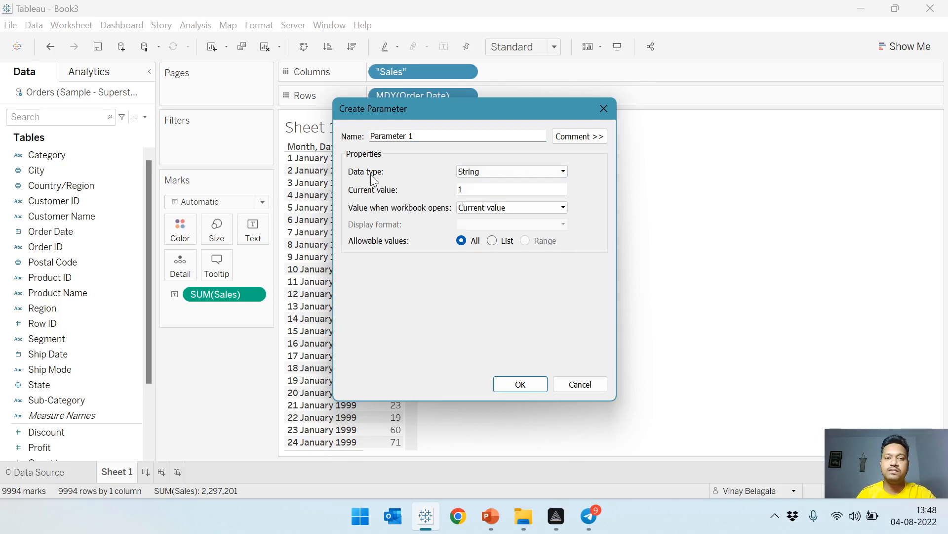
{"action": "left_click_drag", "start_coordinate": [429, 136], "coordinate": [142, 147]}
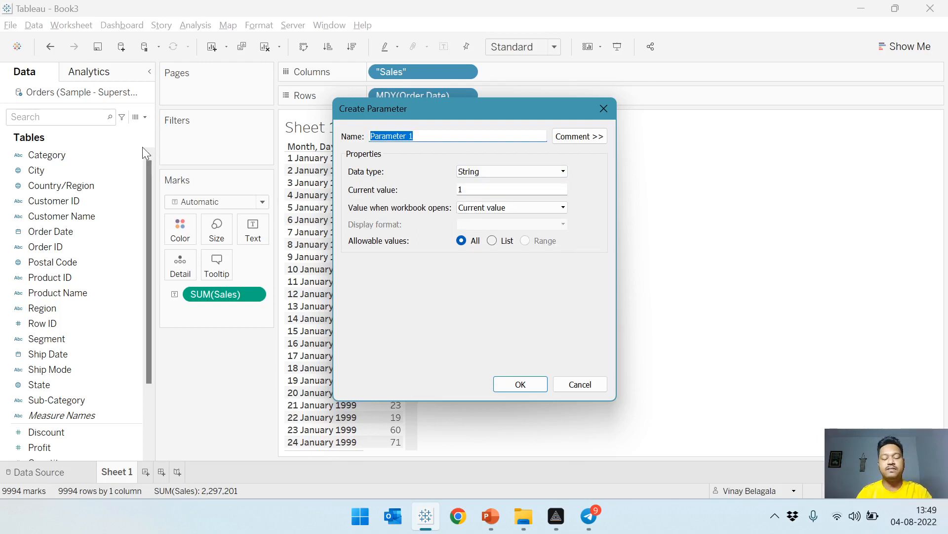
{"action": "type", "text": "Slec"}
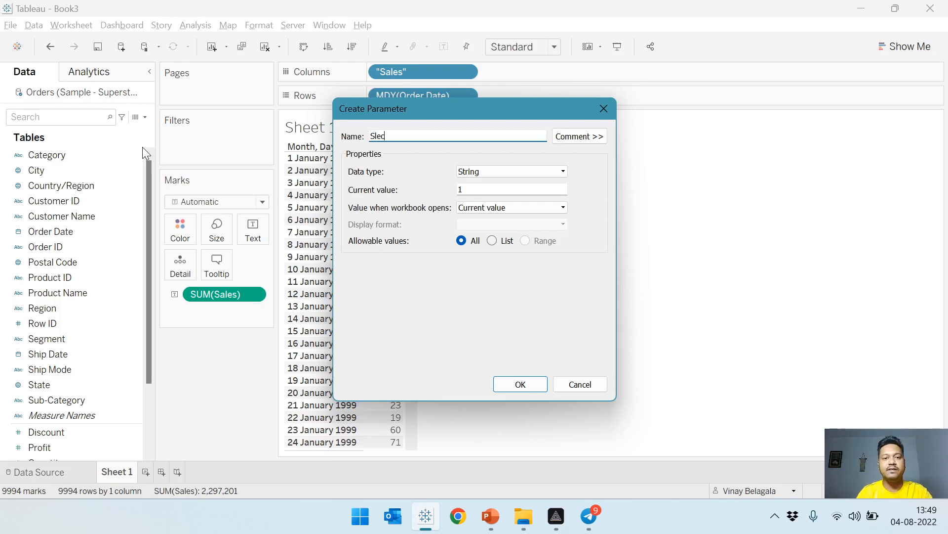
{"action": "key", "text": "BackSpace"}
{"action": "type", "text": "lect"}
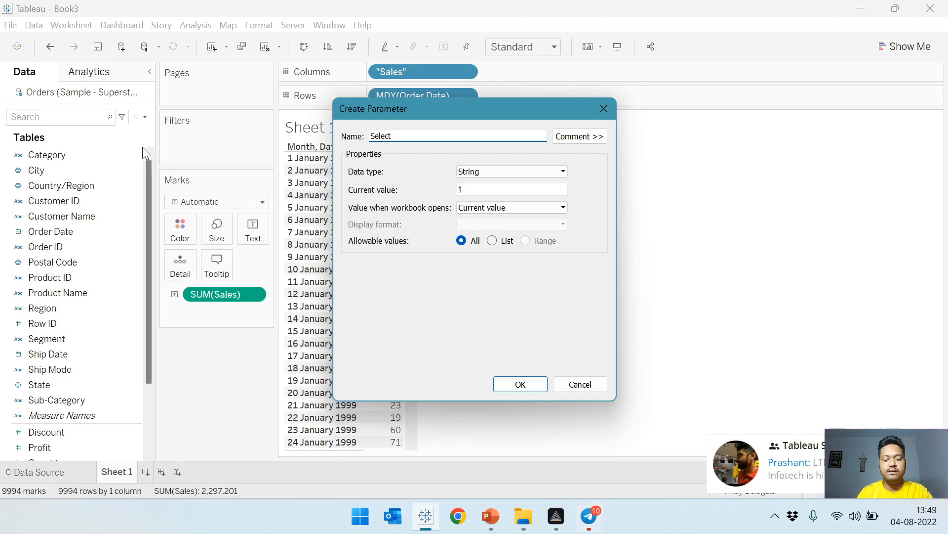
{"action": "type", "text": " Date"}
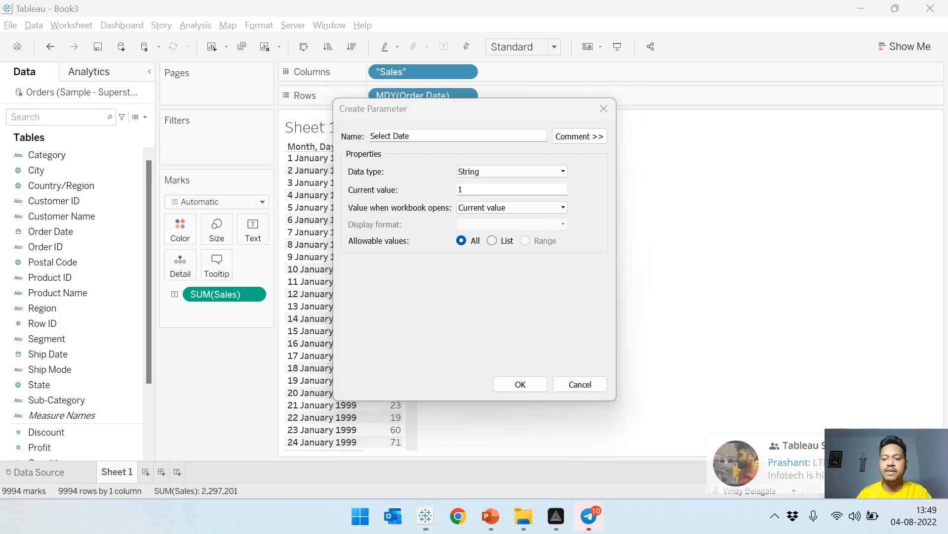
Restrict the parameter's allowable values to a list and add the value YTD.
{"action": "left_click", "coordinate": [504, 241]}
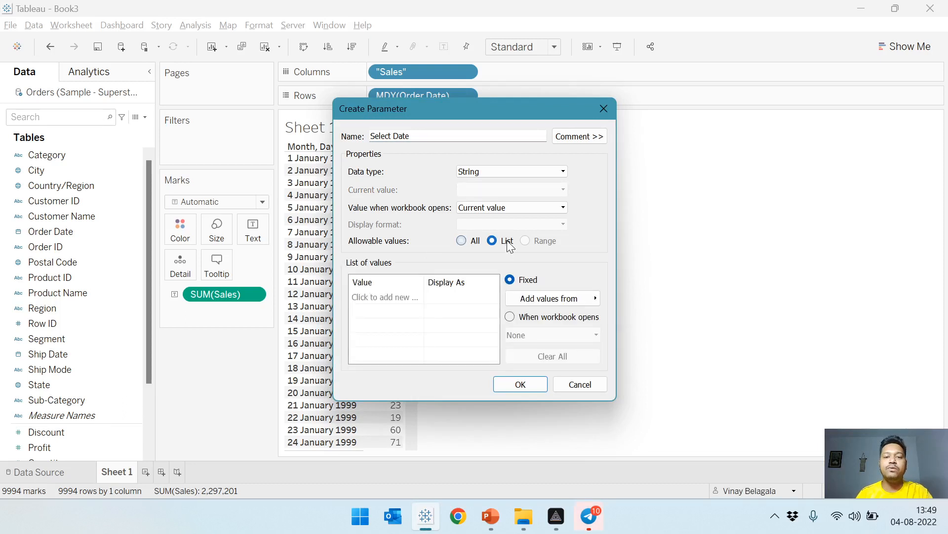
{"action": "left_click", "coordinate": [401, 298]}
{"action": "key", "text": "Escape"}
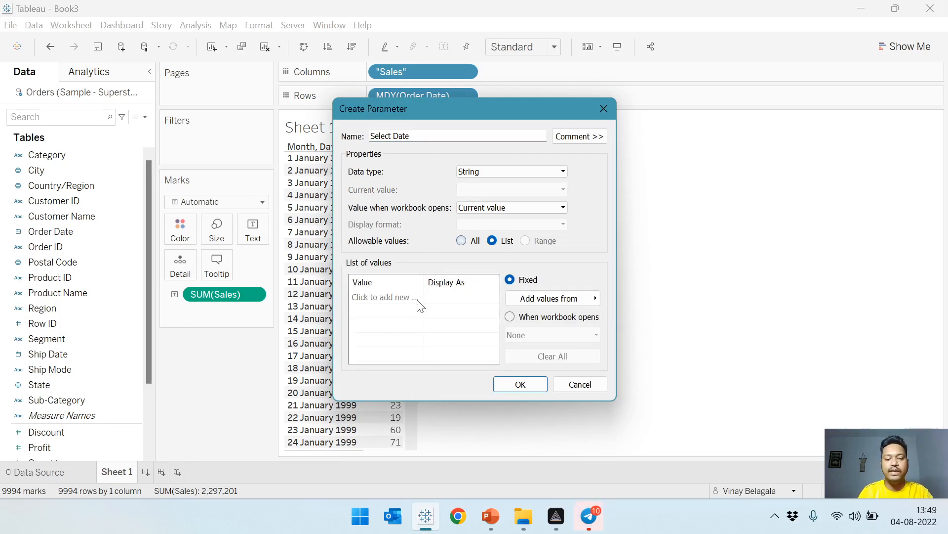
{"action": "left_click", "coordinate": [401, 297]}
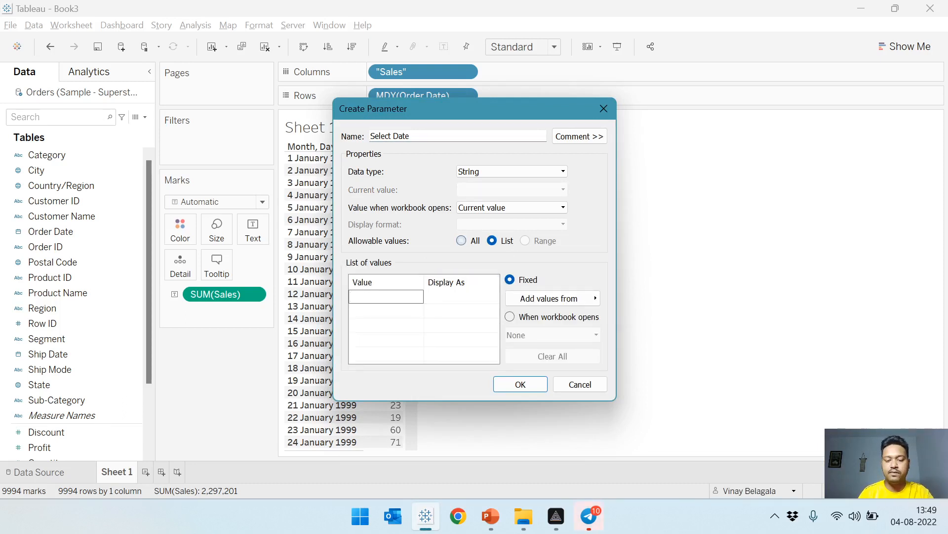
{"action": "type", "text": "YTD"}
{"action": "left_click", "coordinate": [470, 303]}
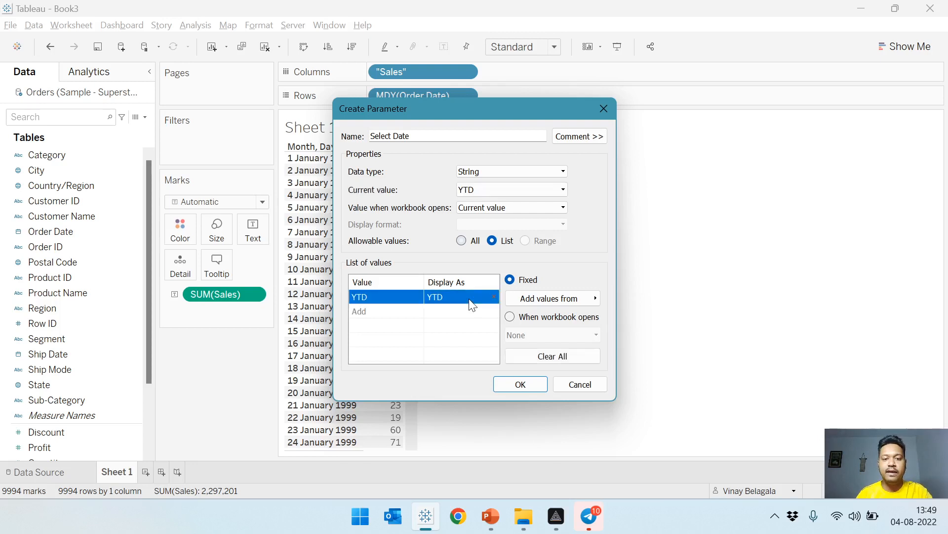
Set the display name of the YTD list value to "Year to Date".
{"action": "left_click", "coordinate": [470, 300]}
{"action": "type", "text": "Year "}
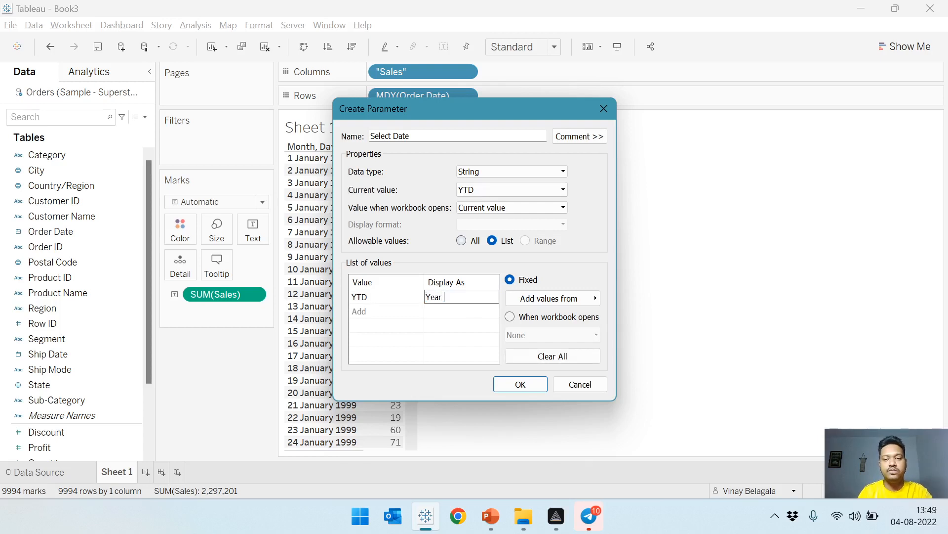
{"action": "type", "text": "to DAt"}
{"action": "type", "text": "e"}
{"action": "key", "text": "BackSpace"}
{"action": "key", "text": "BackSpace"}
{"action": "key", "text": "BackSpace"}
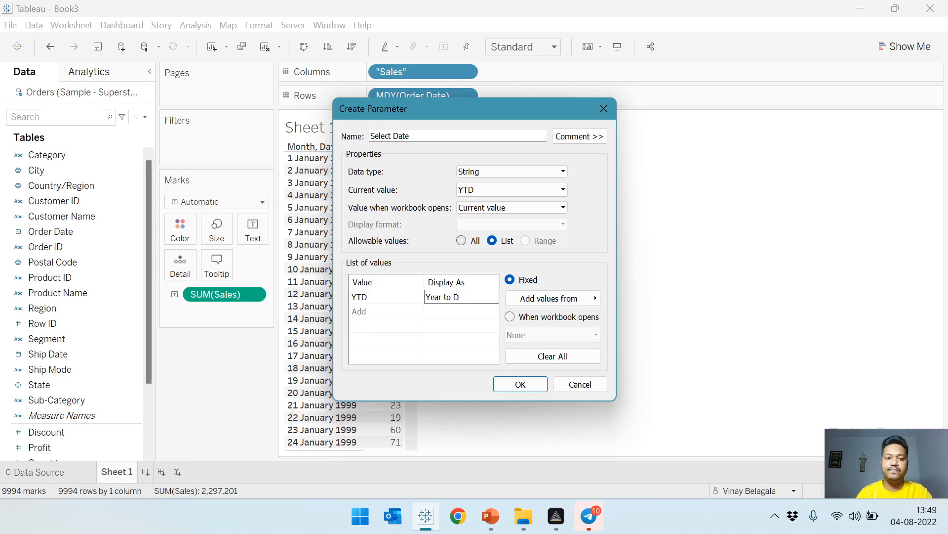
{"action": "type", "text": "ate"}
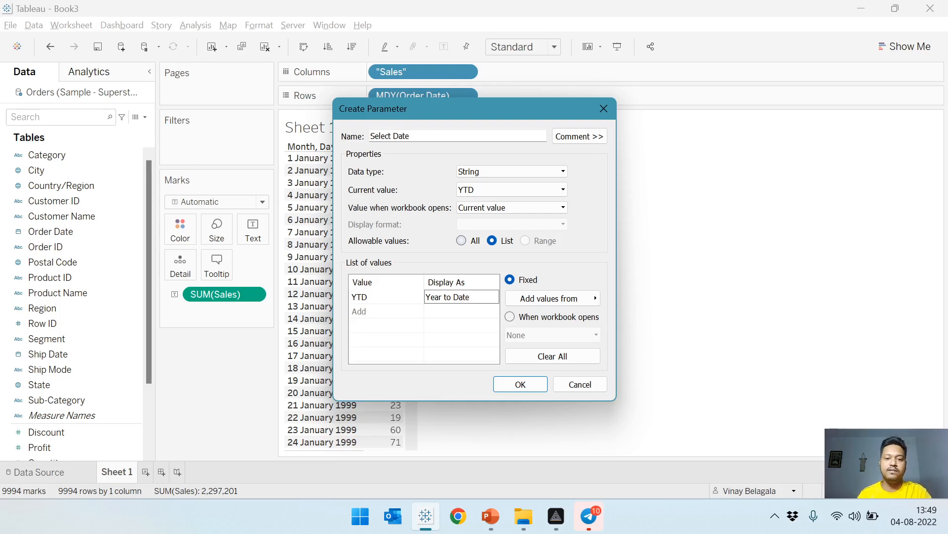
Add the list value QTD with the display name "Quarter to Date".
{"action": "left_click", "coordinate": [381, 315]}
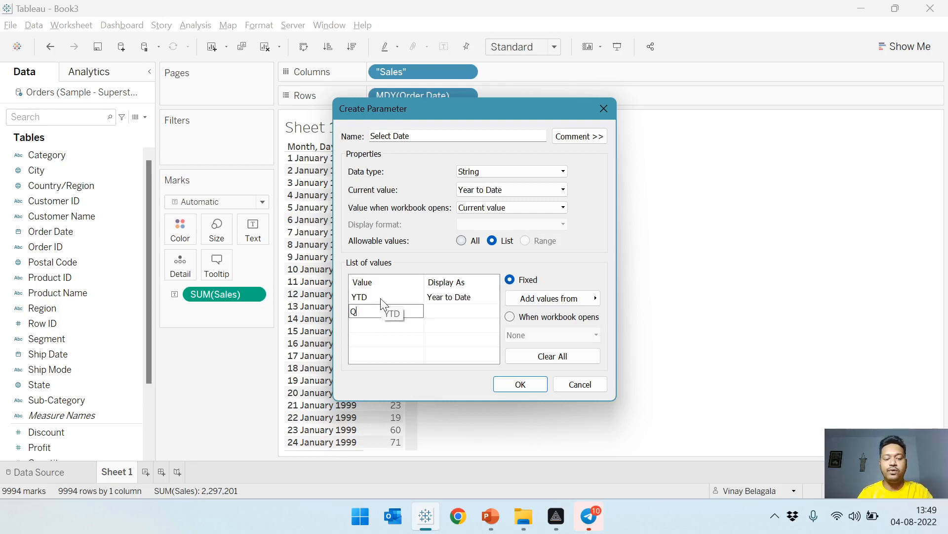
{"action": "key", "text": "Tab"}
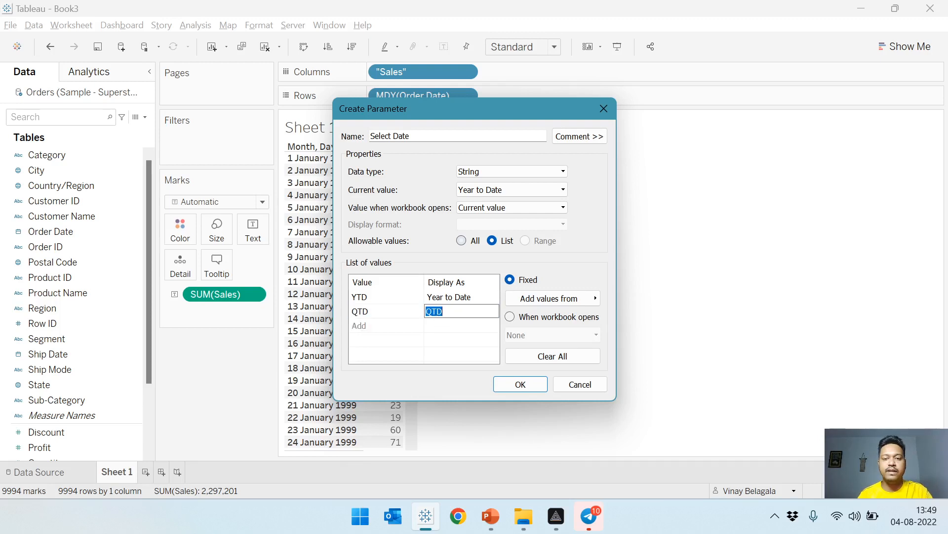
{"action": "type", "text": "Quart"}
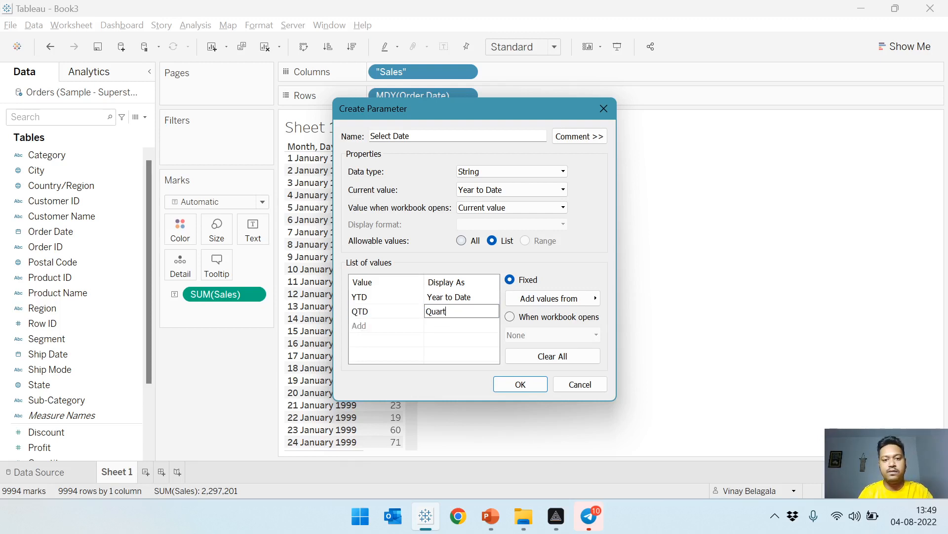
{"action": "type", "text": "er to Date"}
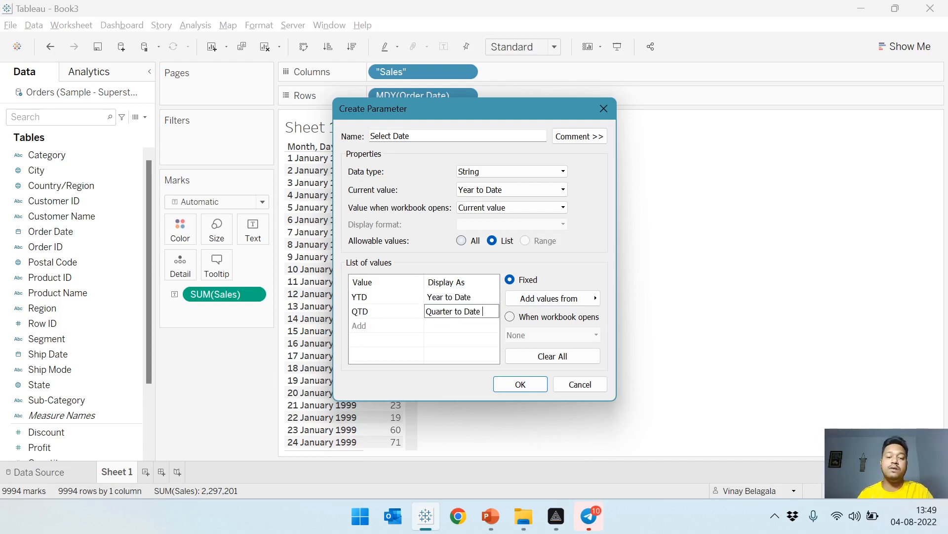
Add the list value MTD with the display name "Month to Date".
{"action": "left_click", "coordinate": [364, 328]}
{"action": "type", "text": "MTD"}
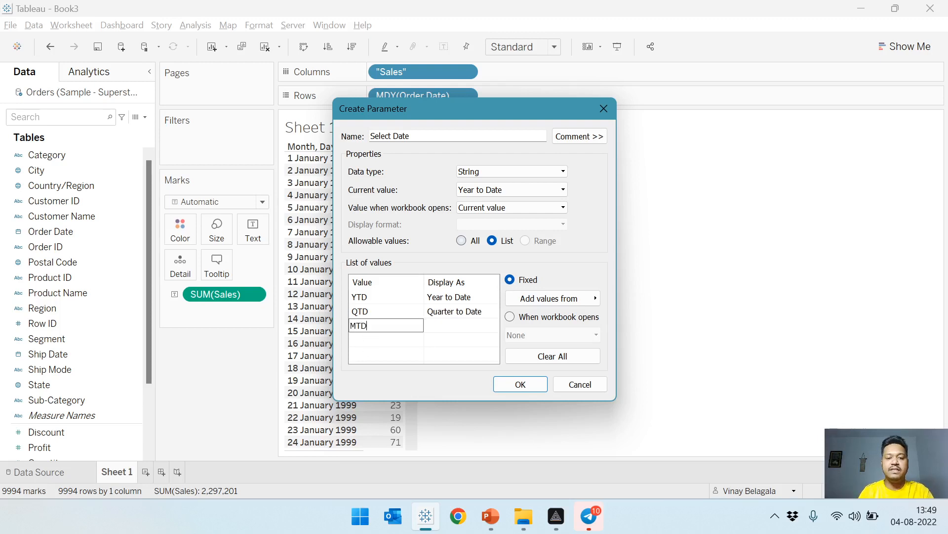
{"action": "key", "text": "Tab"}
{"action": "type", "text": "Month to"}
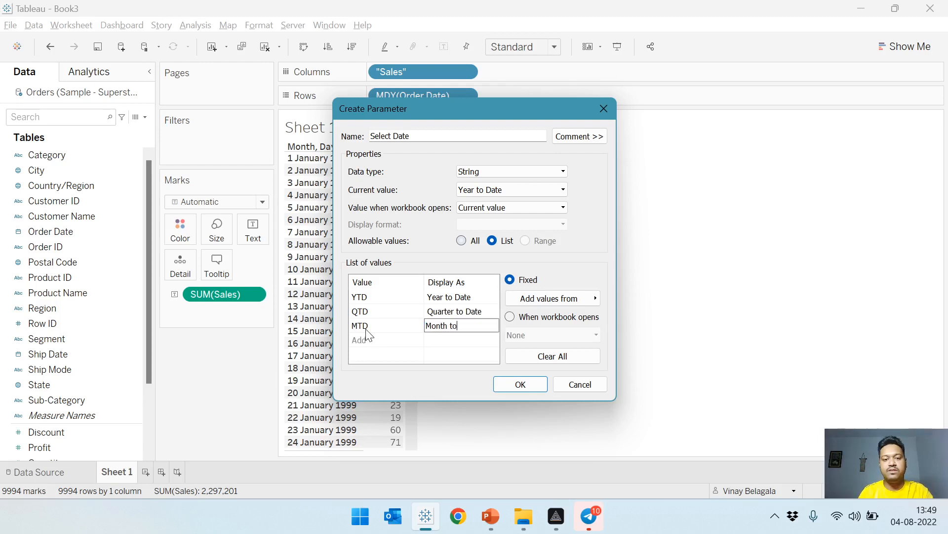
{"action": "type", "text": " DAte"}
{"action": "key", "text": "BackSpace"}
{"action": "key", "text": "BackSpace"}
{"action": "key", "text": "BackSpace"}
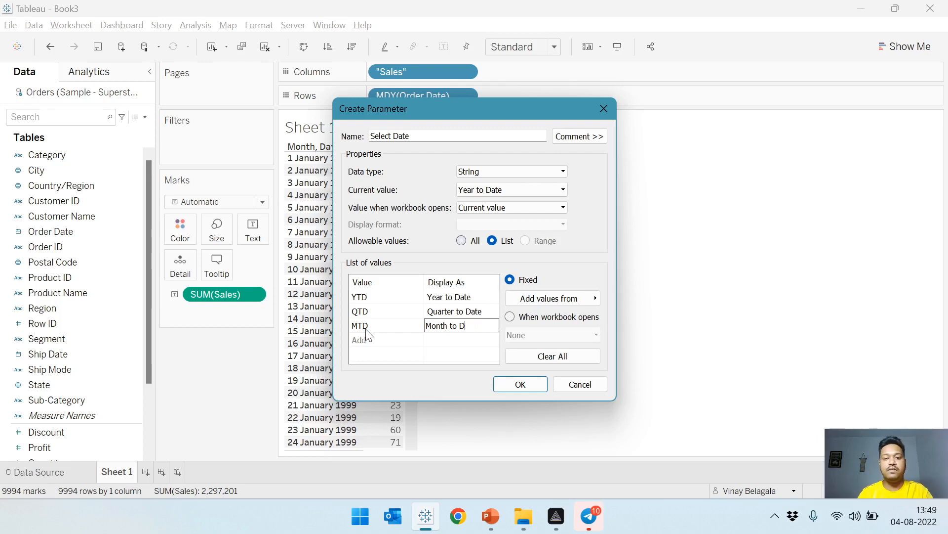
{"action": "type", "text": "ate"}
Add the list value WTD with the display name "Week to Date".
{"action": "left_click", "coordinate": [383, 339]}
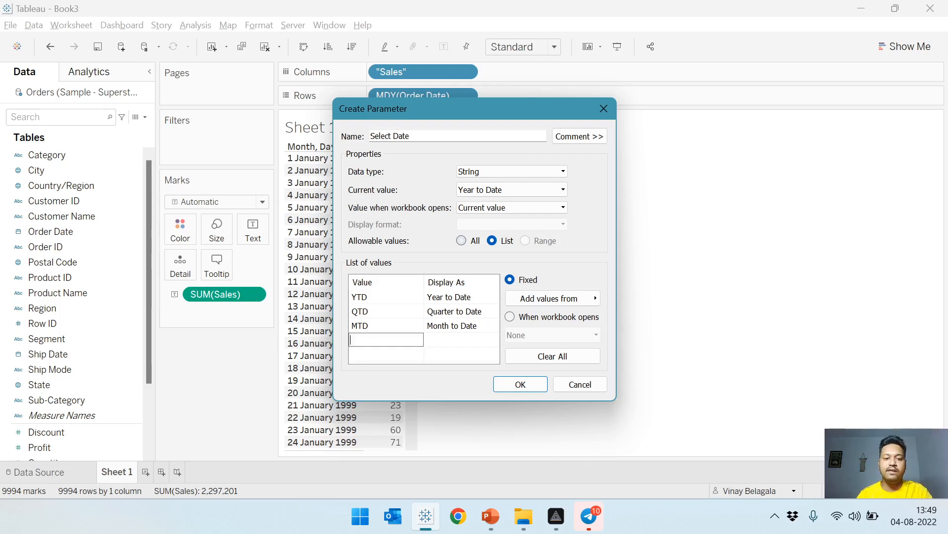
{"action": "type", "text": "WTD"}
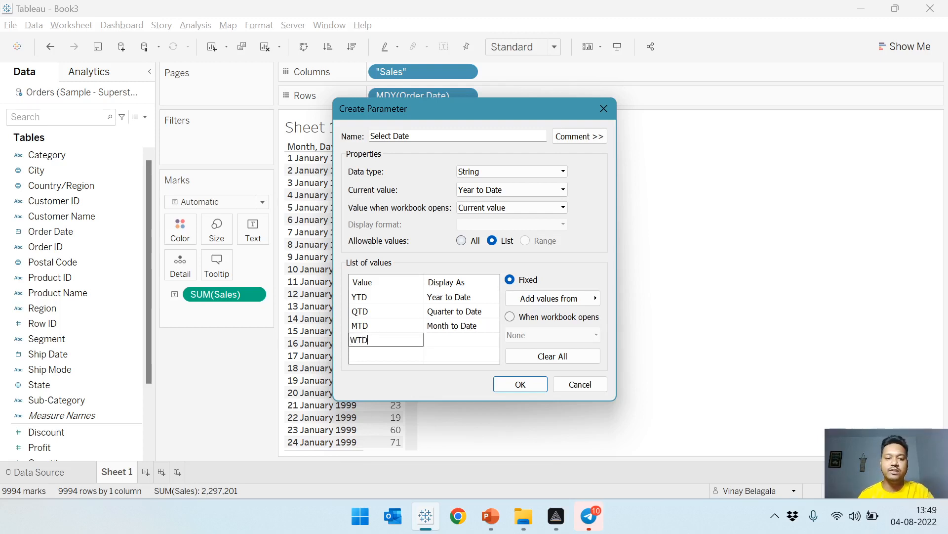
{"action": "left_click", "coordinate": [439, 339]}
{"action": "type", "text": "Week to Date"}
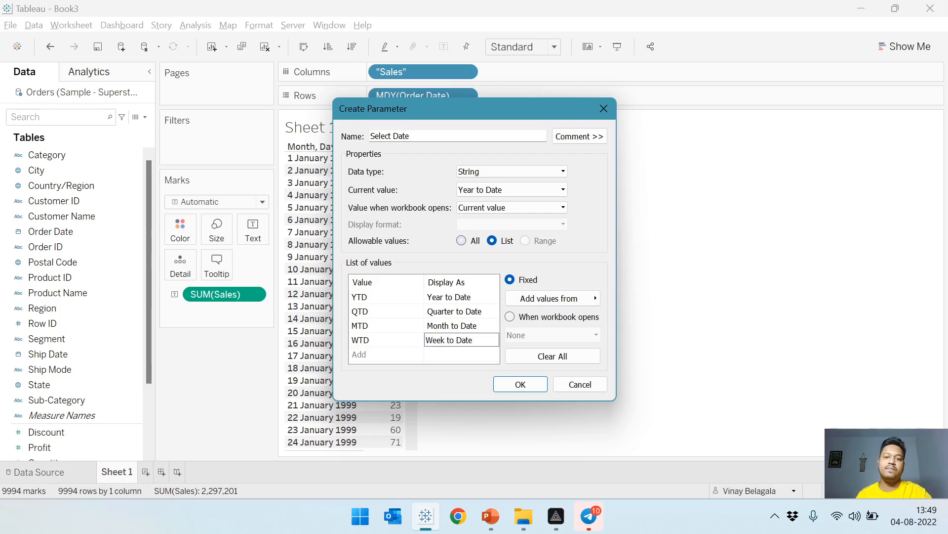
Check the list entries, create the Select Date parameter and show its control on the sheet.
{"action": "left_click", "coordinate": [449, 299]}
{"action": "left_click", "coordinate": [449, 315]}
{"action": "left_click", "coordinate": [450, 326]}
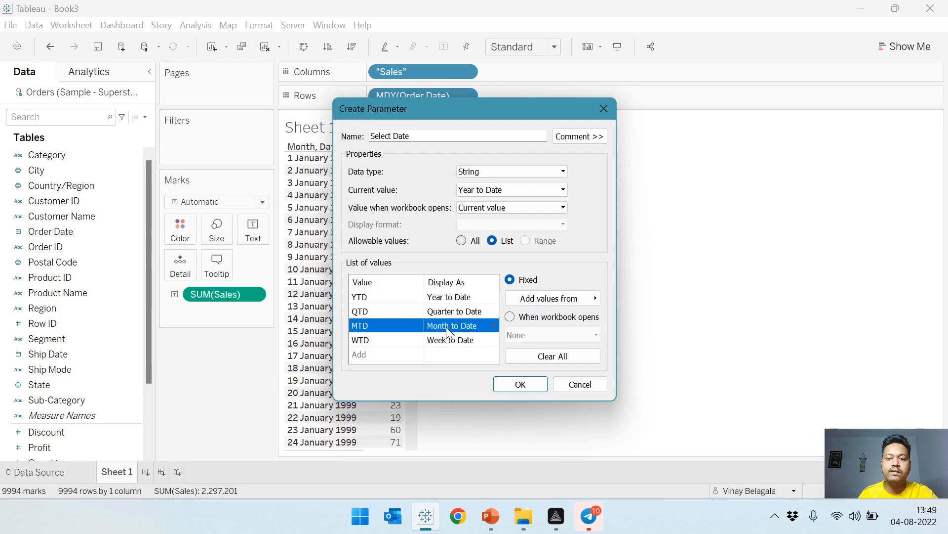
{"action": "left_click", "coordinate": [448, 343]}
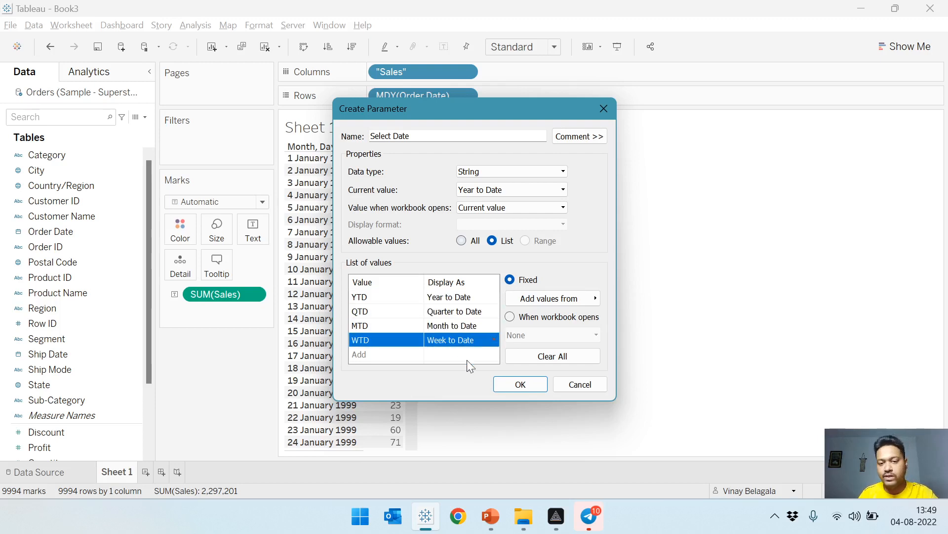
{"action": "left_click", "coordinate": [518, 384]}
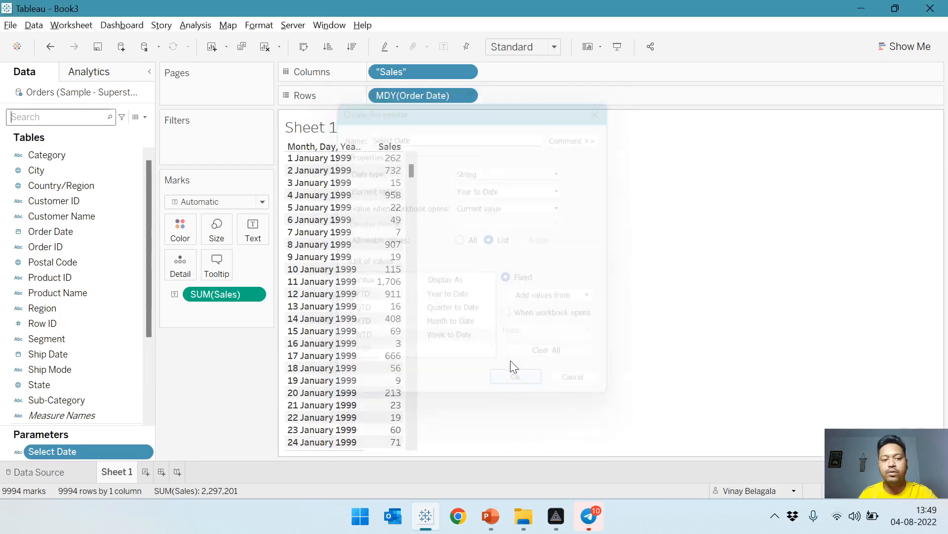
{"action": "right_click", "coordinate": [87, 451]}
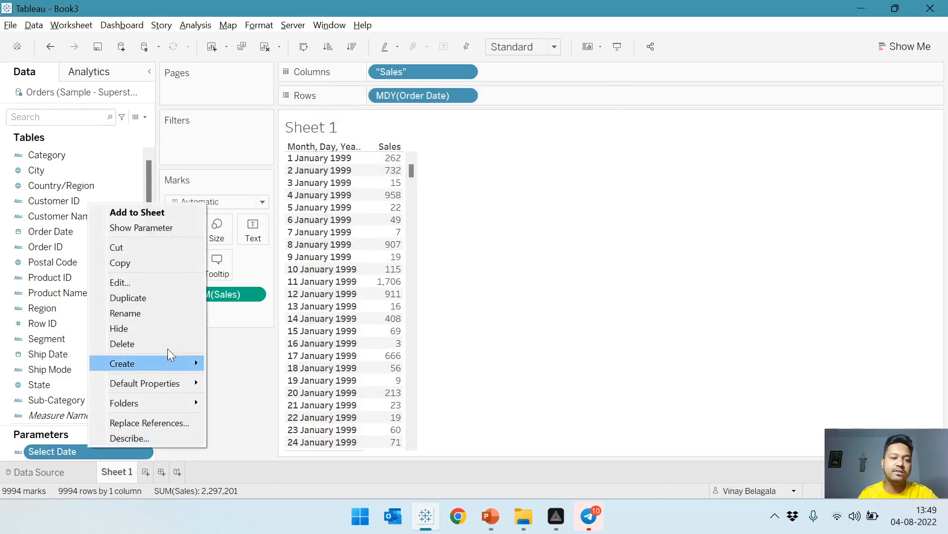
{"action": "left_click", "coordinate": [193, 229]}
Try the Select Date control with Quarter to Date and Month to Date, and return it to Year to Date.
{"action": "left_click", "coordinate": [893, 138]}
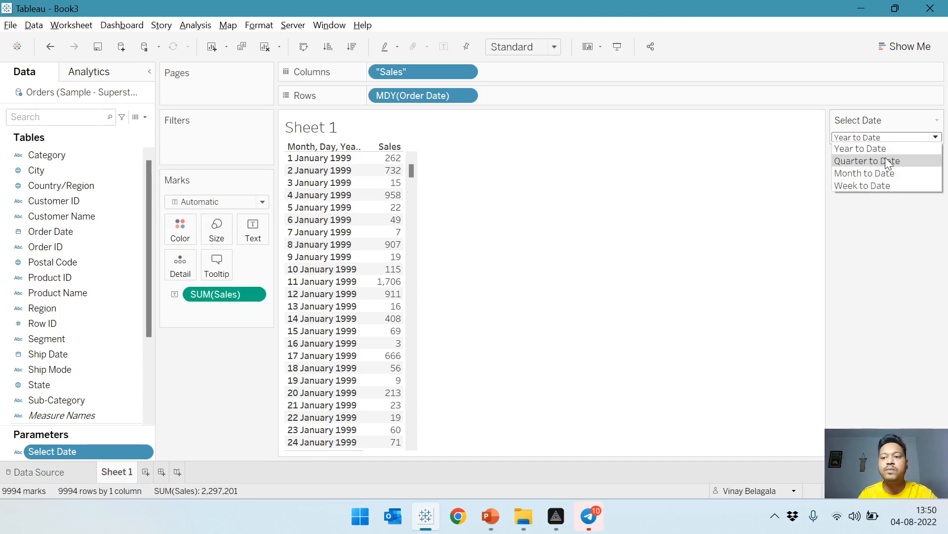
{"action": "left_click", "coordinate": [885, 157]}
{"action": "left_click", "coordinate": [886, 137]}
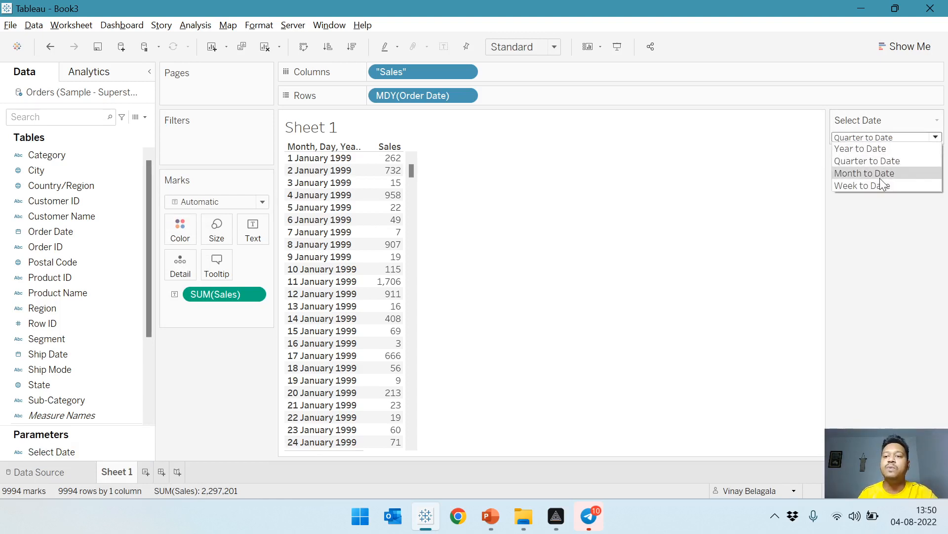
{"action": "left_click", "coordinate": [879, 169]}
{"action": "left_click", "coordinate": [882, 140]}
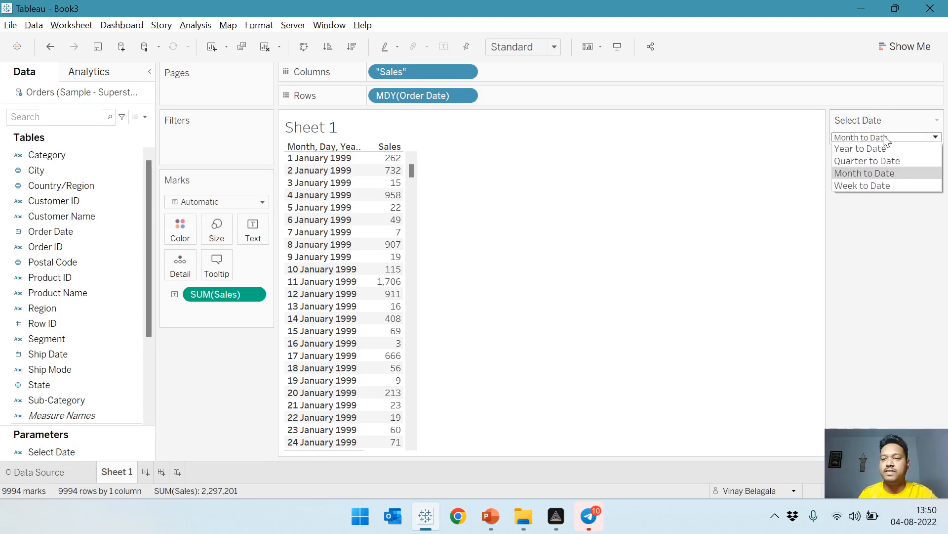
{"action": "left_click", "coordinate": [882, 148]}
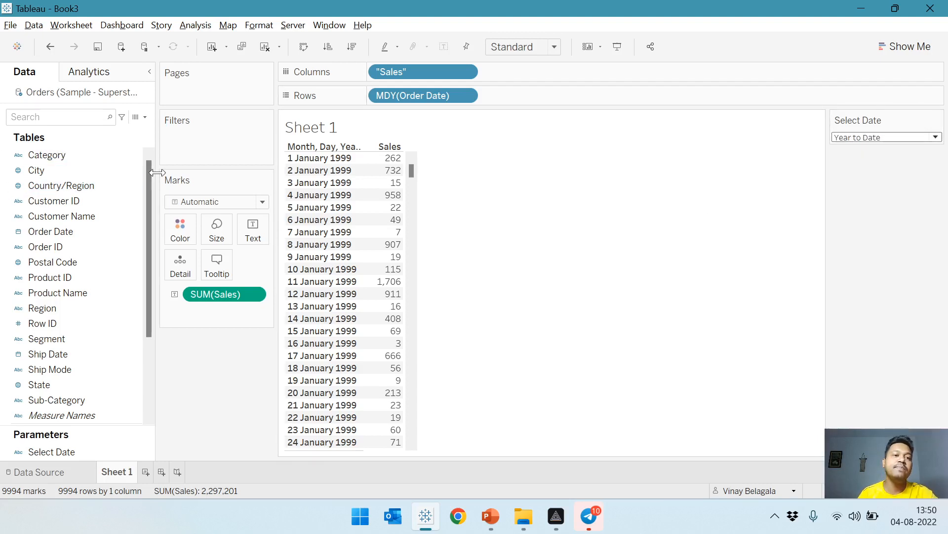
Start a new calculated field named "Calc_Date Function".
{"action": "left_click", "coordinate": [144, 117]}
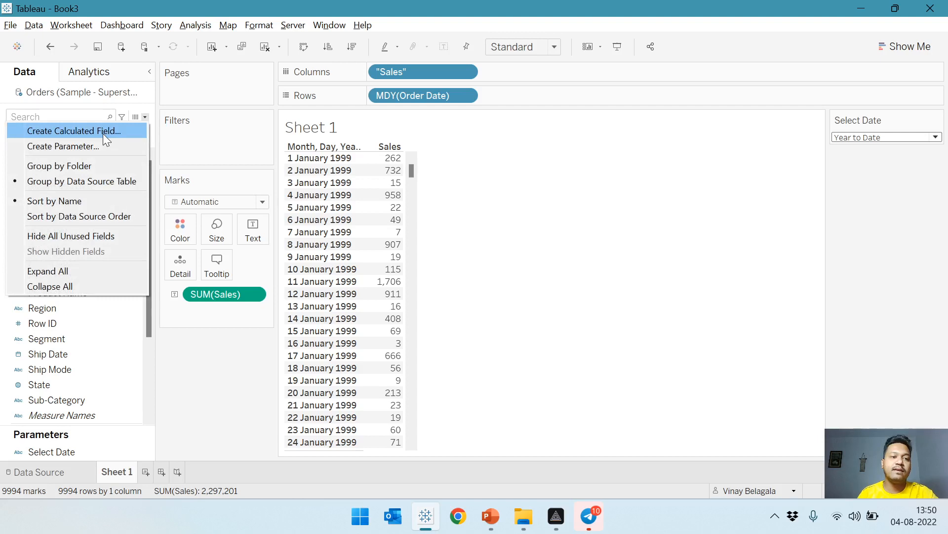
{"action": "left_click", "coordinate": [102, 132]}
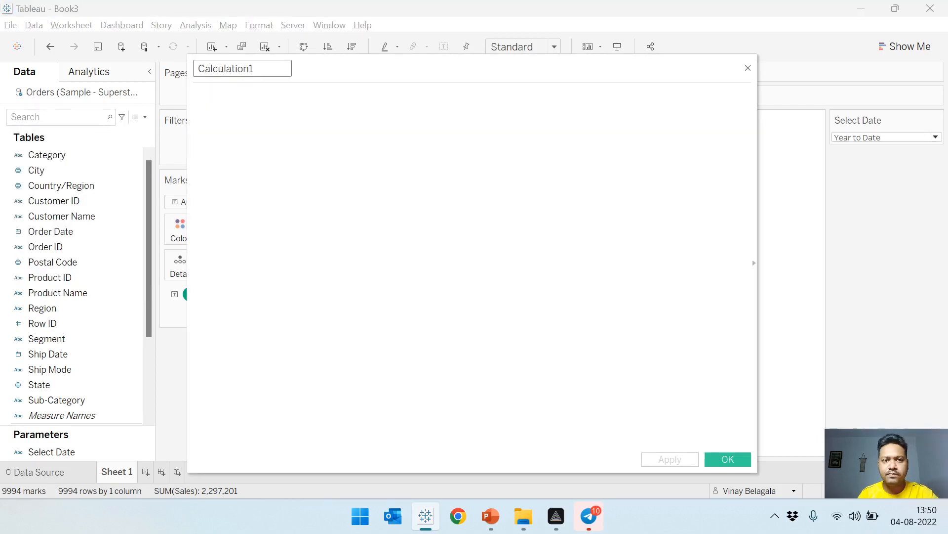
{"action": "type", "text": "Da"}
{"action": "key", "text": "BackSpace"}
{"action": "key", "text": "BackSpace"}
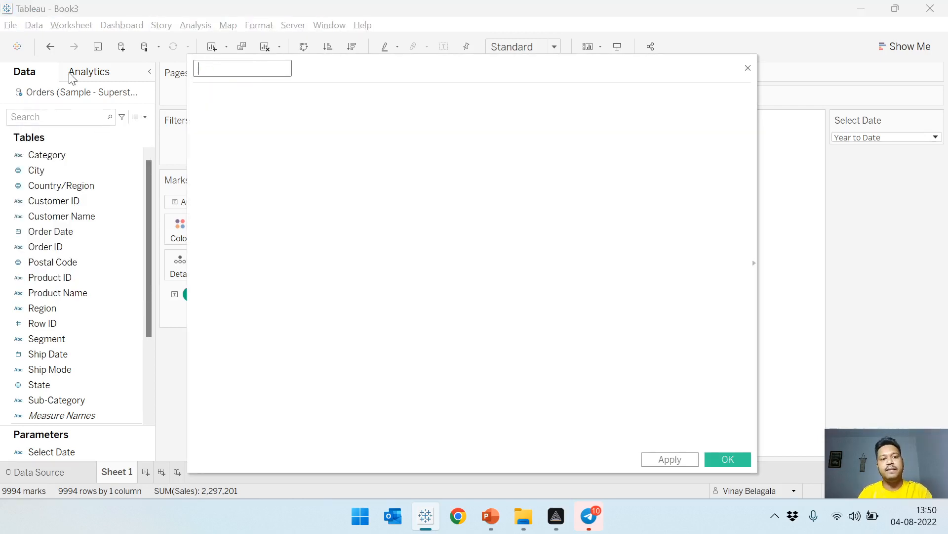
{"action": "type", "text": "Calc"}
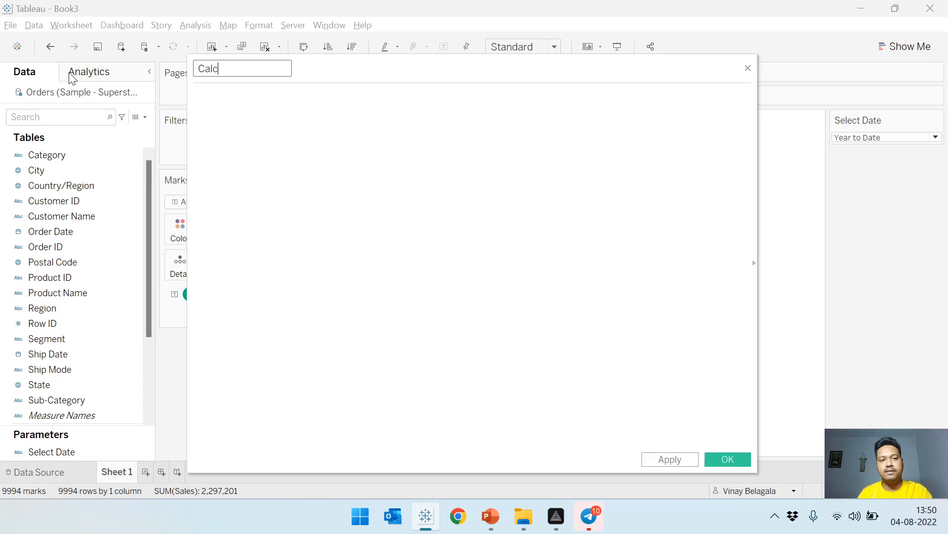
{"action": "type", "text": "_Date"}
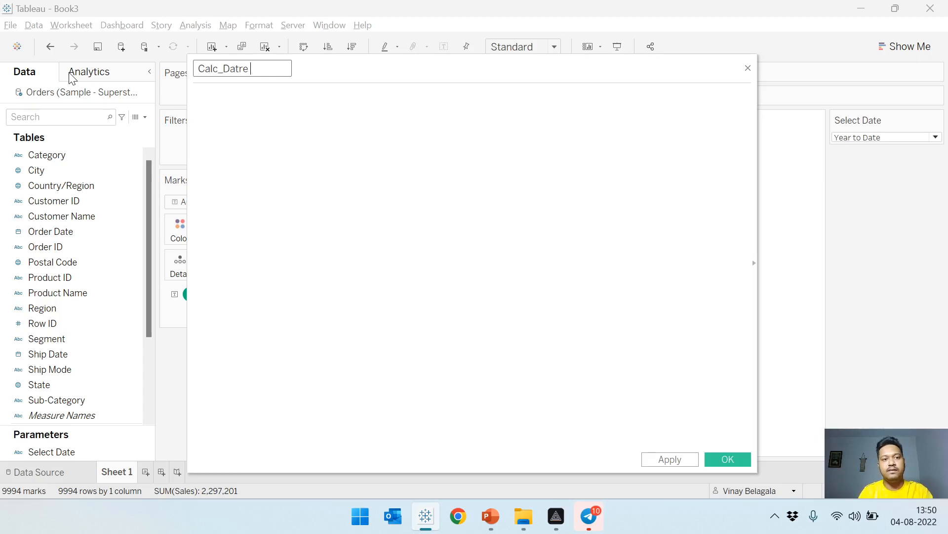
{"action": "key", "text": "BackSpace"}
{"action": "type", "text": "e Fumn"}
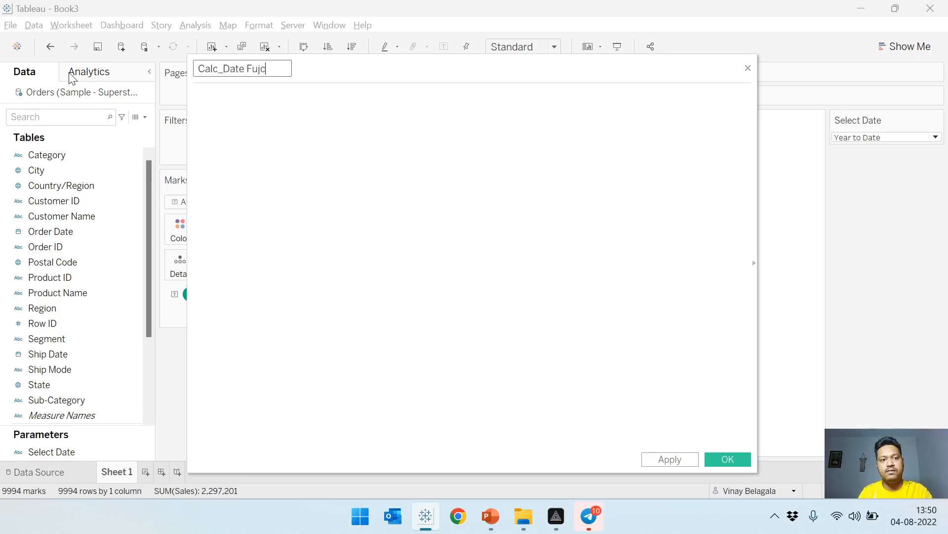
{"action": "key", "text": "BackSpace"}
{"action": "type", "text": "mn"}
{"action": "key", "text": "BackSpace"}
{"action": "key", "text": "BackSpace"}
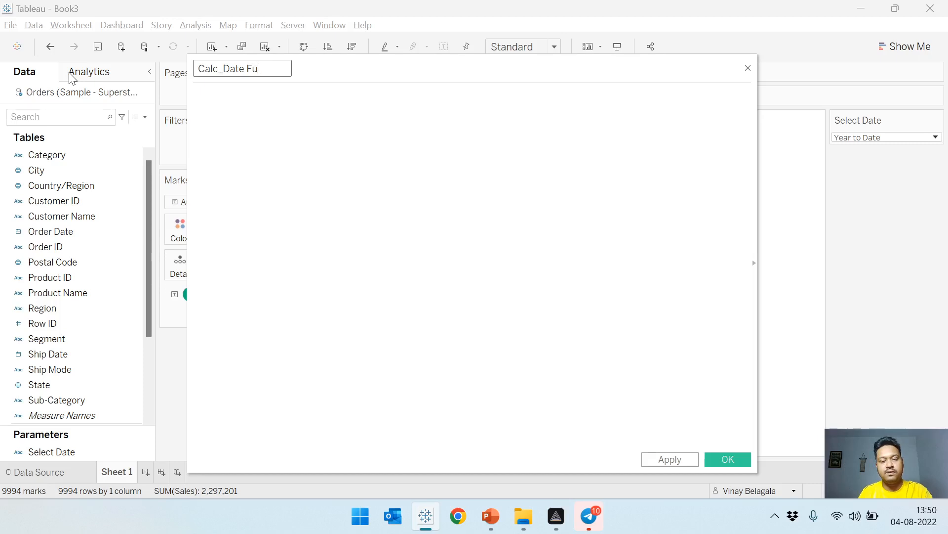
{"action": "type", "text": "nction"}
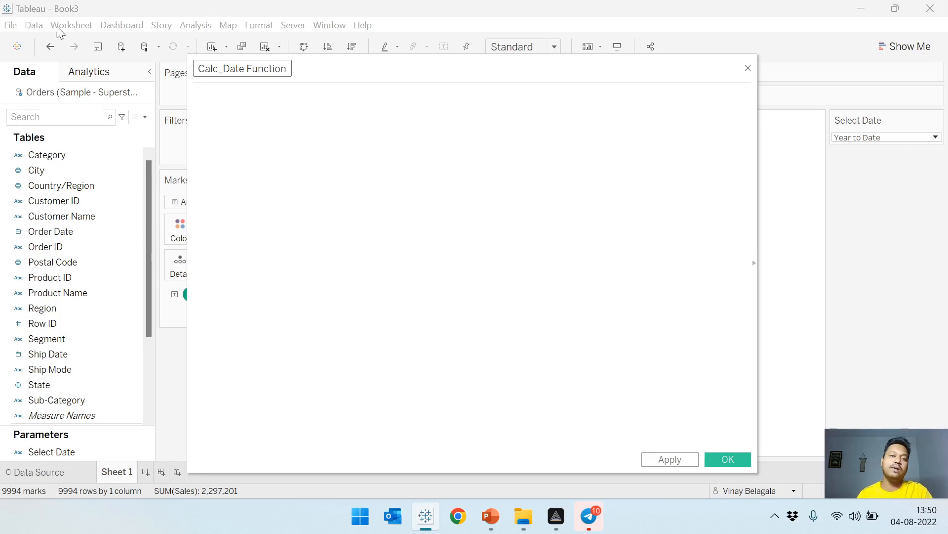
Begin the Calc_Date Function formula with [Order Date] >= followed by the DATETRUNC function.
{"action": "key", "text": "Tab"}
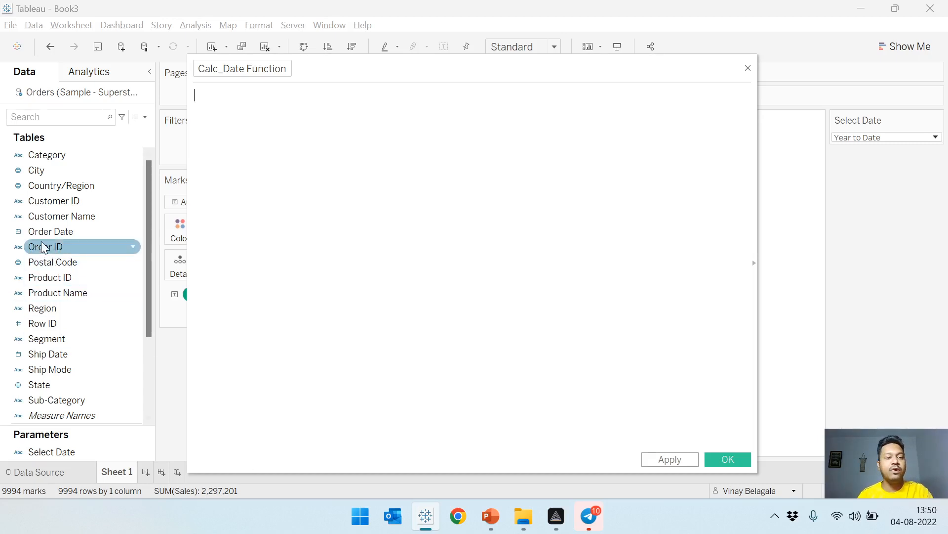
{"action": "left_click_drag", "start_coordinate": [47, 231], "coordinate": [361, 219]}
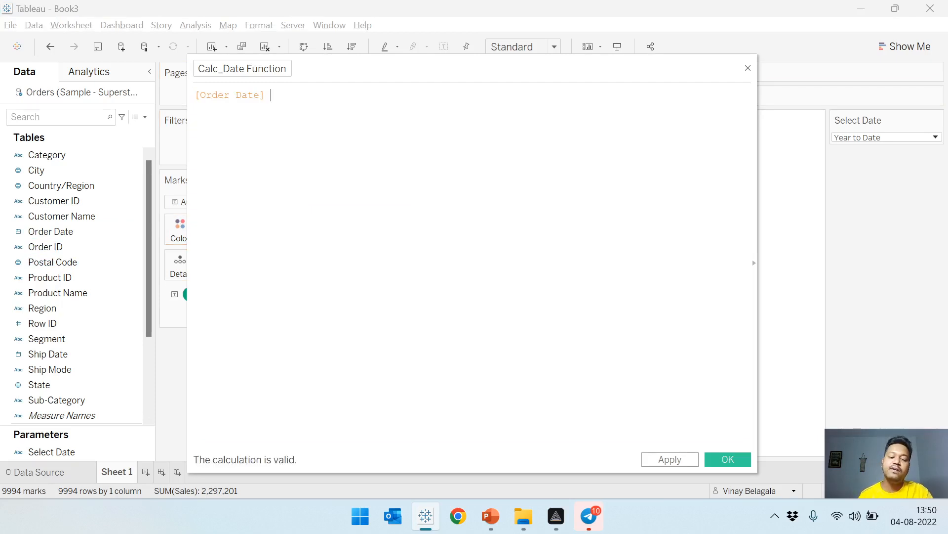
{"action": "type", "text": ">"}
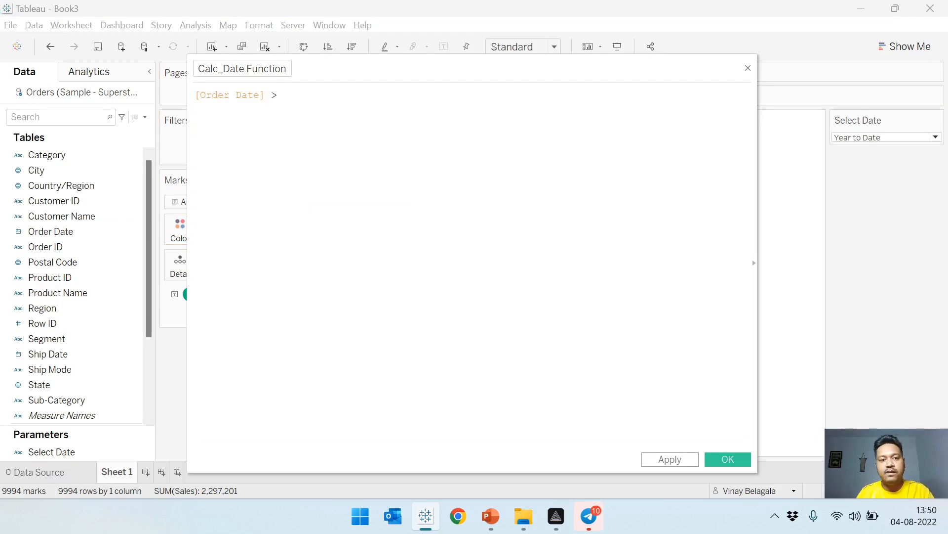
{"action": "type", "text": "="}
{"action": "type", "text": " da"}
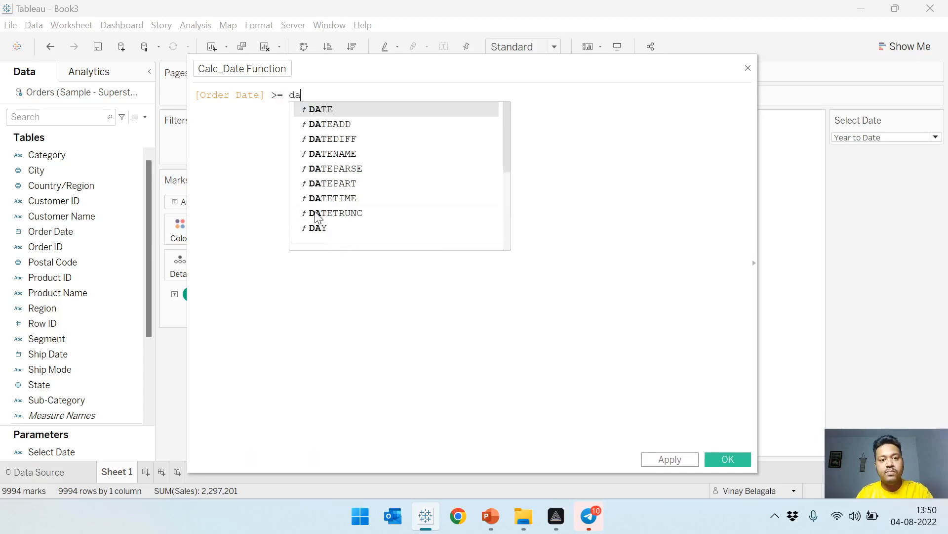
{"action": "type", "text": "tetrunc"}
{"action": "key", "text": "Return"}
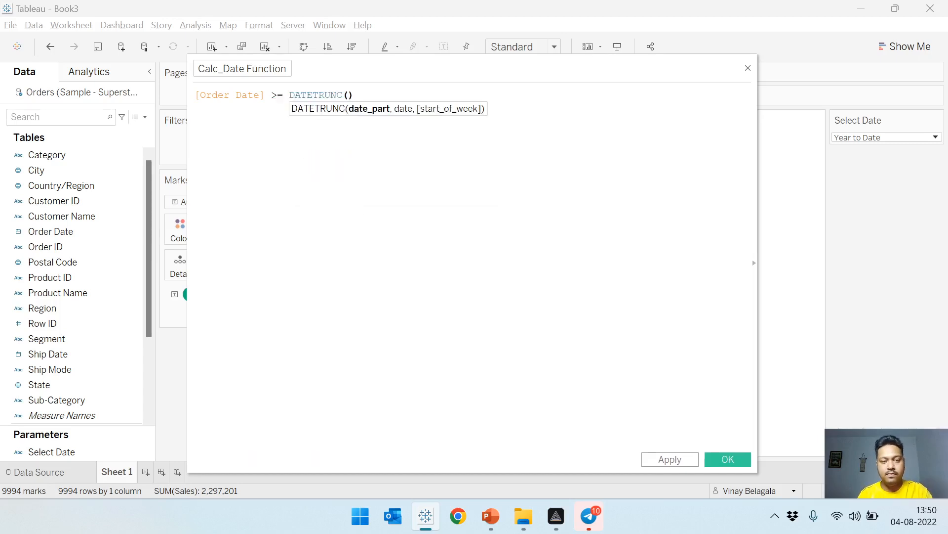
Fill in the DATETRUNC arguments with the date part 'year' and TODAY().
{"action": "type", "text": "'year"}
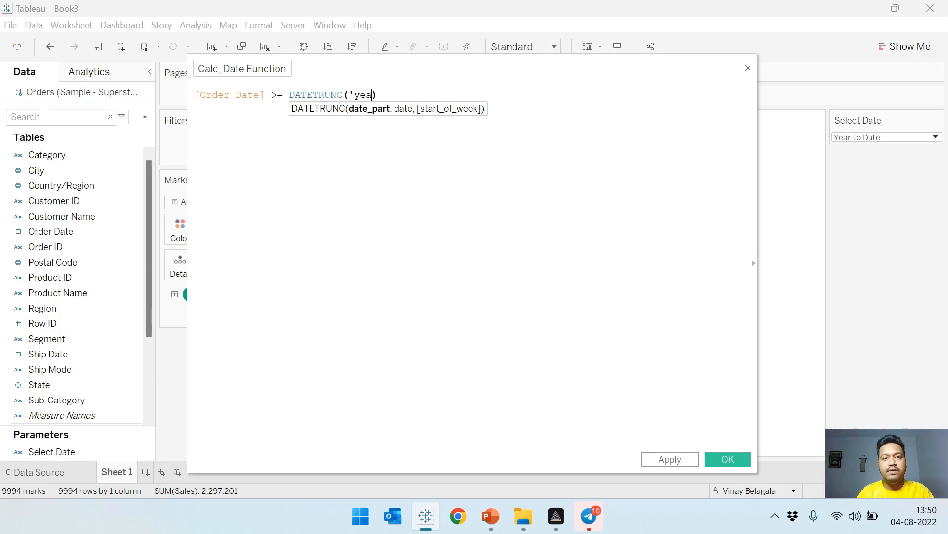
{"action": "type", "text": "'"}
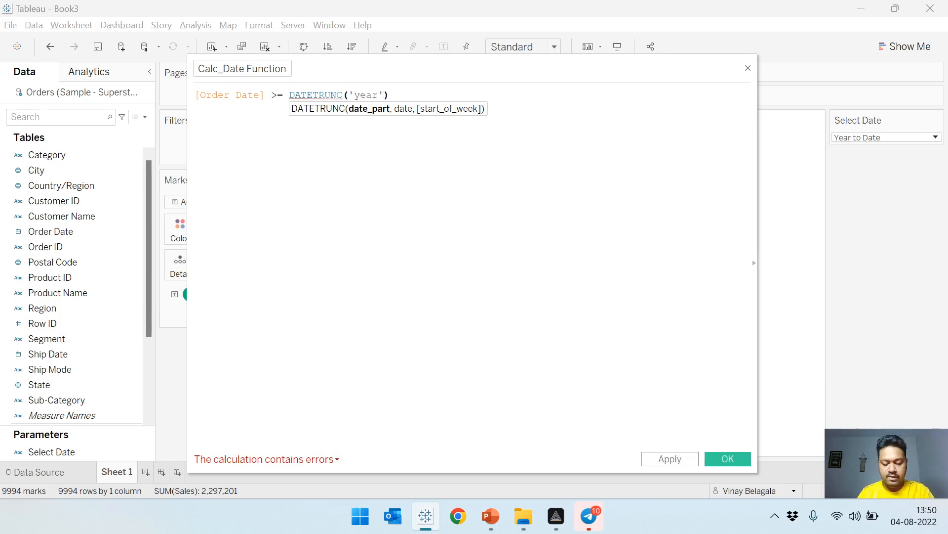
{"action": "type", "text": "TO"}
{"action": "key", "text": "Return"}
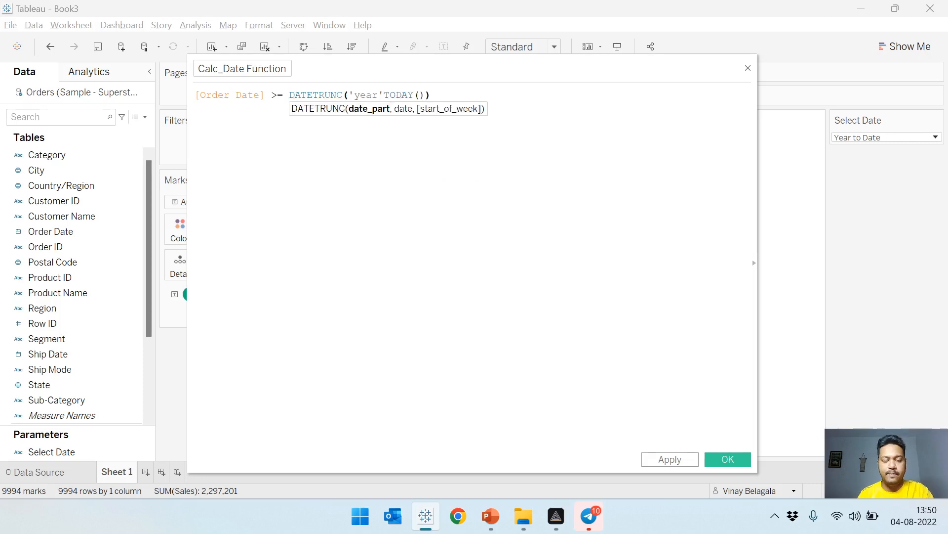
{"action": "type", "text": ")"}
Extend the formula with a second condition, AND [Order Date]<= TODAY(), finding the Order Date field by searching for "ord".
{"action": "type", "text": "and"}
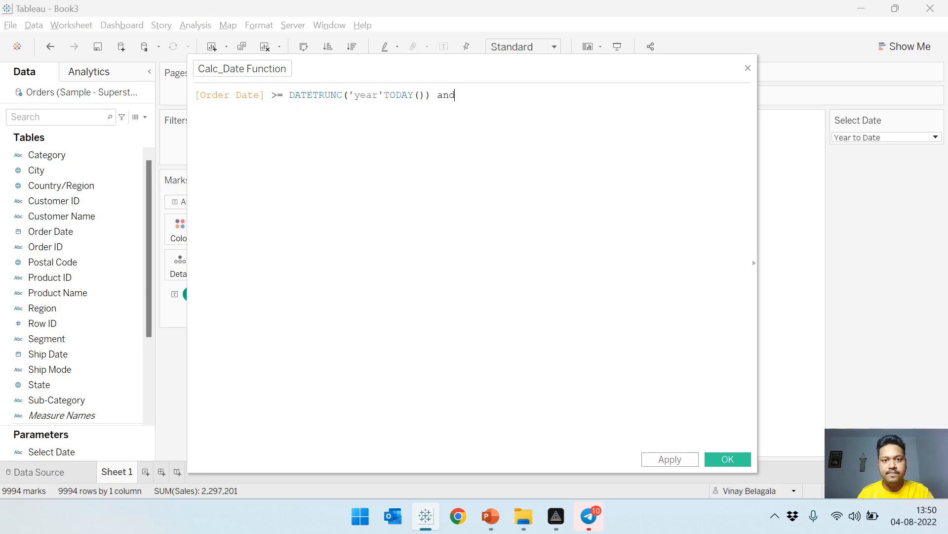
{"action": "key", "text": "BackSpace"}
{"action": "key", "text": "BackSpace"}
{"action": "type", "text": "n"}
{"action": "key", "text": "Return"}
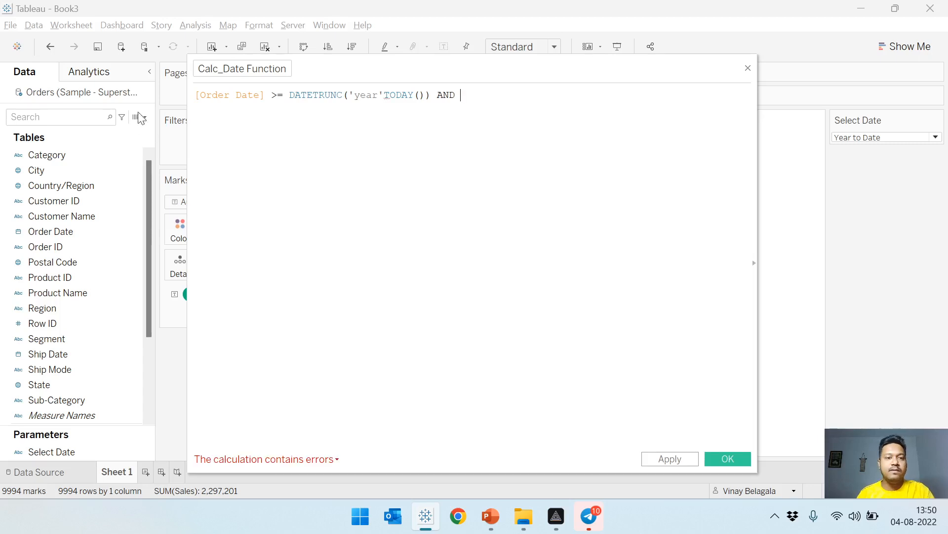
{"action": "left_click", "coordinate": [61, 117]}
{"action": "type", "text": "ord"}
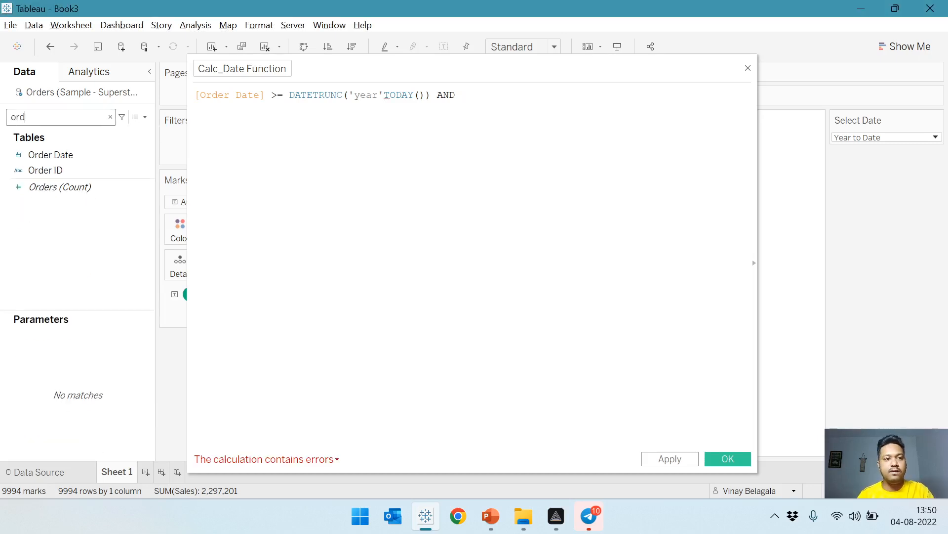
{"action": "left_click_drag", "start_coordinate": [85, 155], "coordinate": [657, 249]}
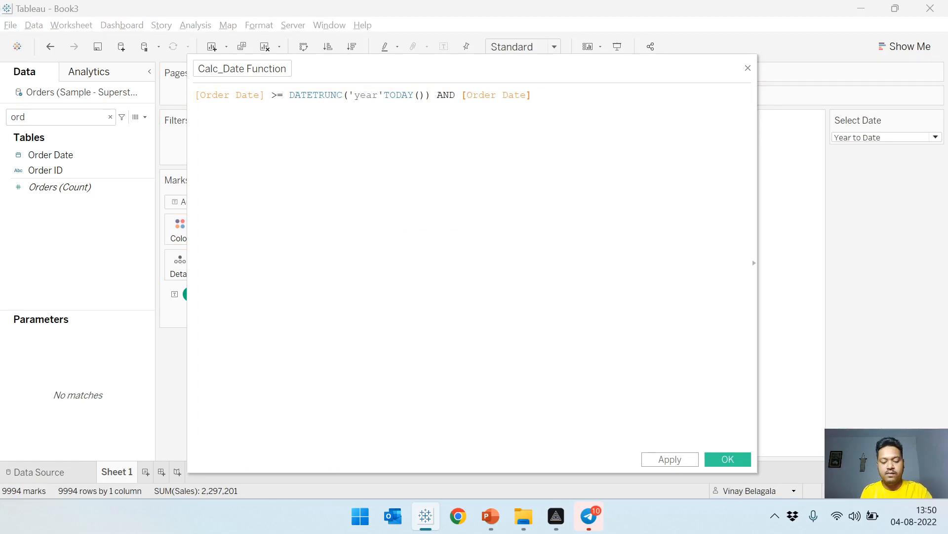
{"action": "type", "text": "<"}
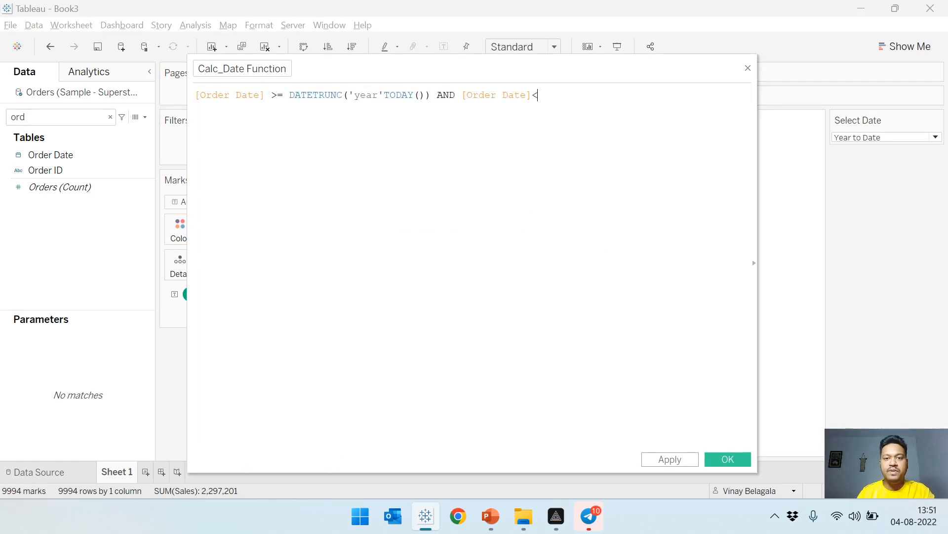
{"action": "type", "text": "= TODAY()"}
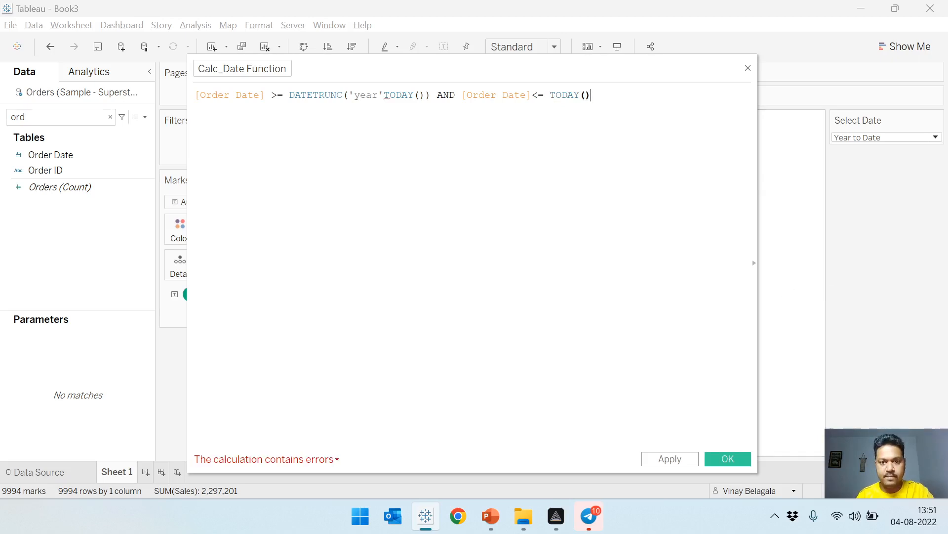
Insert the missing comma between 'year' and TODAY() in the DATETRUNC call and save the calculated field.
{"action": "left_click", "coordinate": [385, 95]}
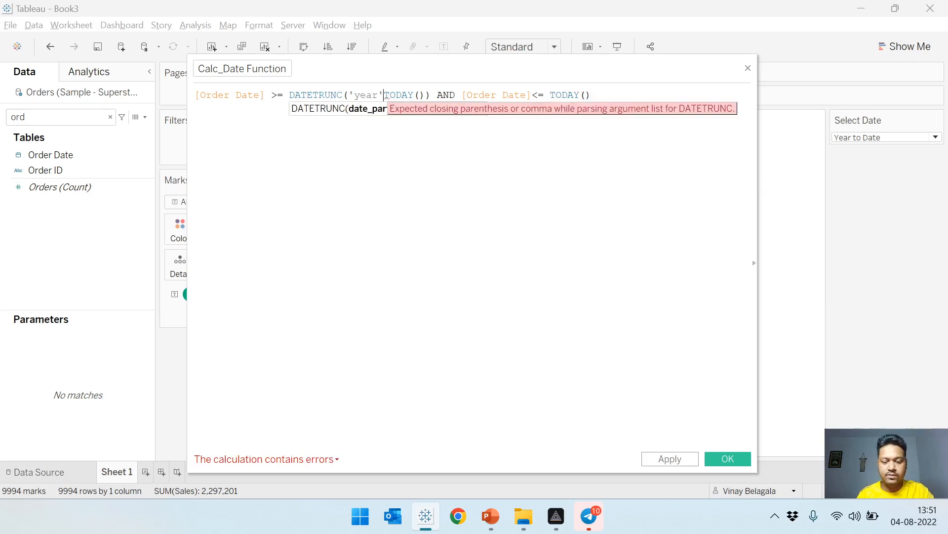
{"action": "type", "text": ","}
{"action": "left_click", "coordinate": [609, 96]}
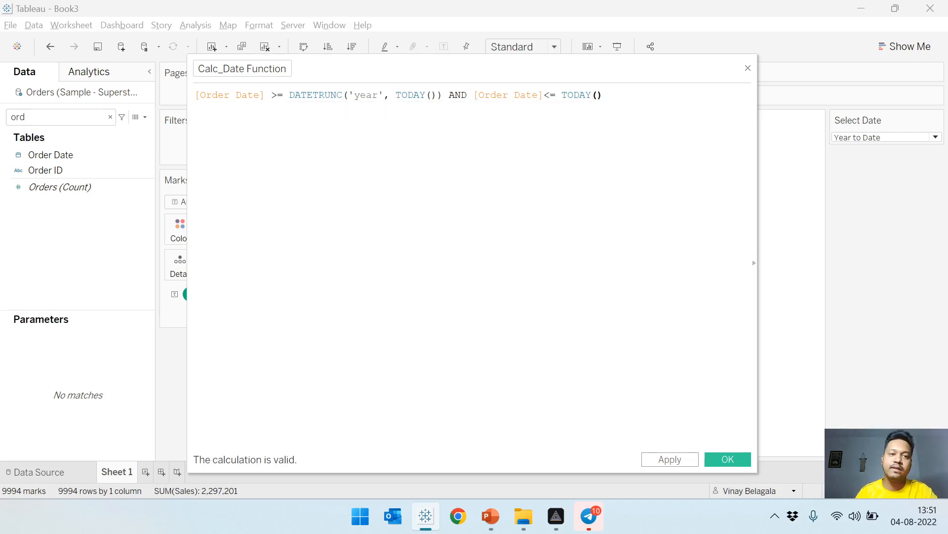
{"action": "left_click", "coordinate": [675, 461]}
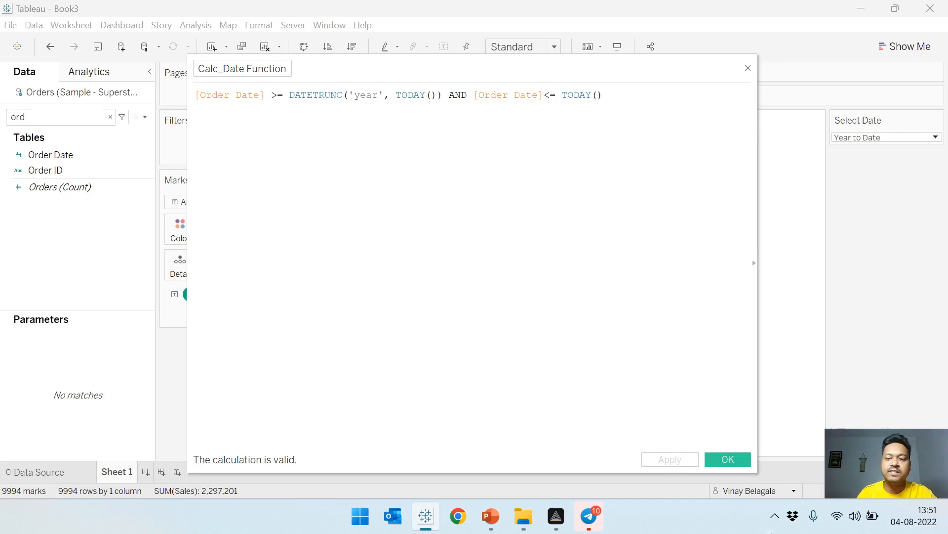
{"action": "left_click", "coordinate": [725, 461]}
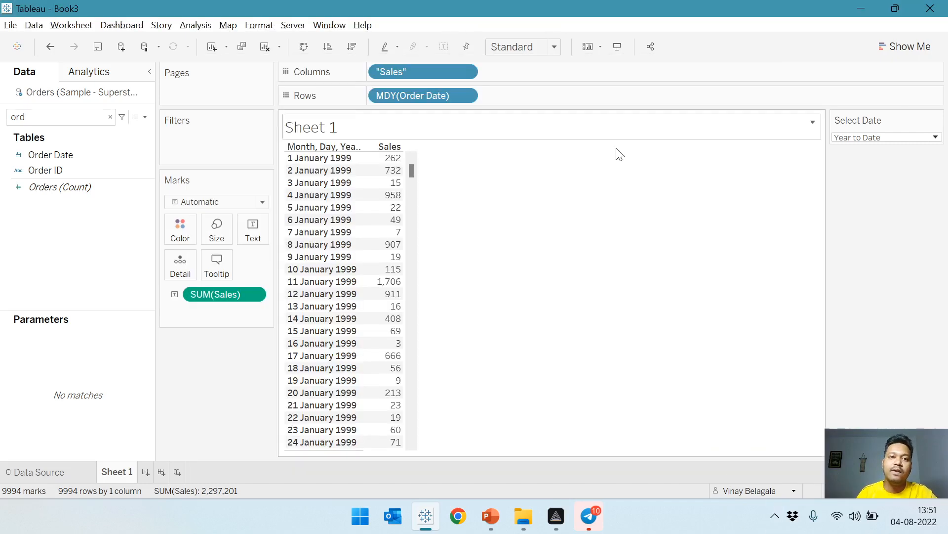
Clear the field search and add Calc_Date Function to Rows after MDY(Order Date).
{"action": "left_click", "coordinate": [110, 116]}
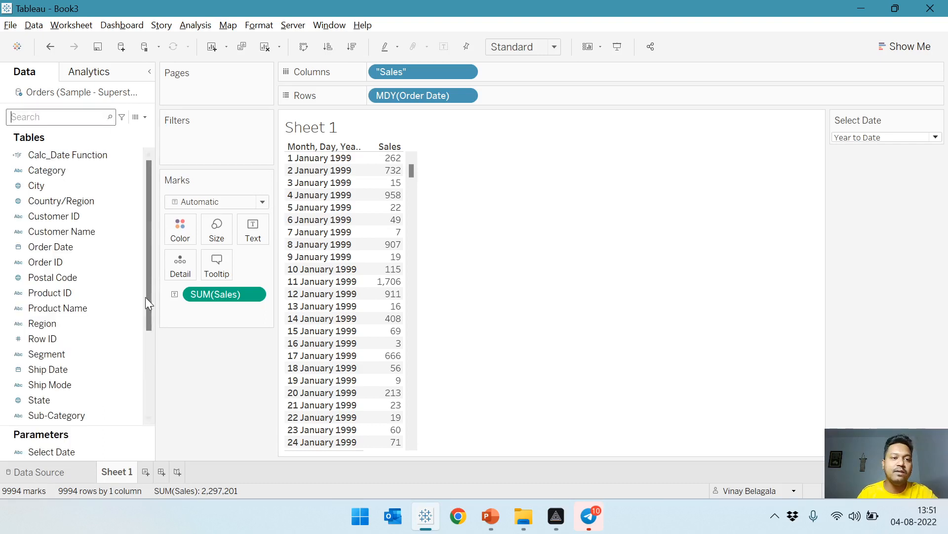
{"action": "left_click_drag", "start_coordinate": [46, 155], "coordinate": [529, 104]}
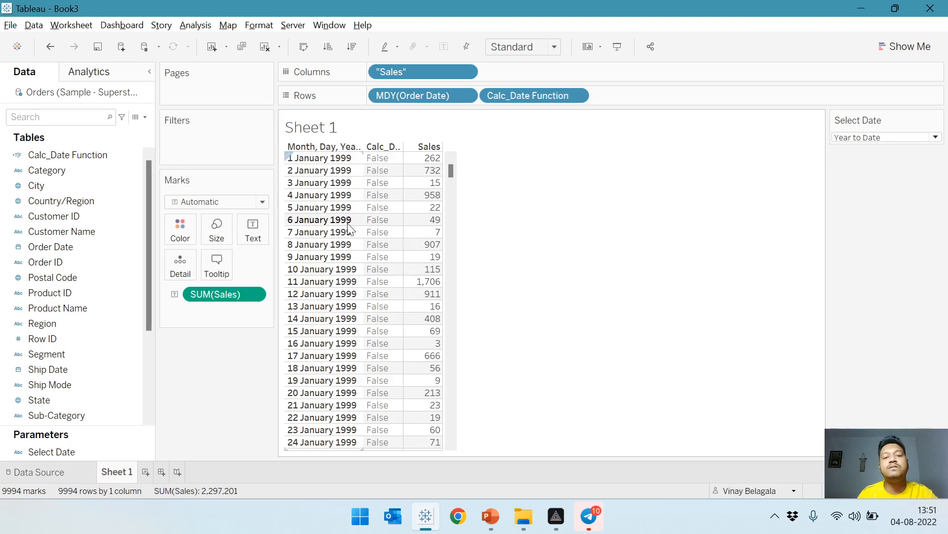
Examine the Calc_Date Function values in the daily rows around 1 January 2022.
{"action": "mouse_move", "coordinate": [427, 196]}
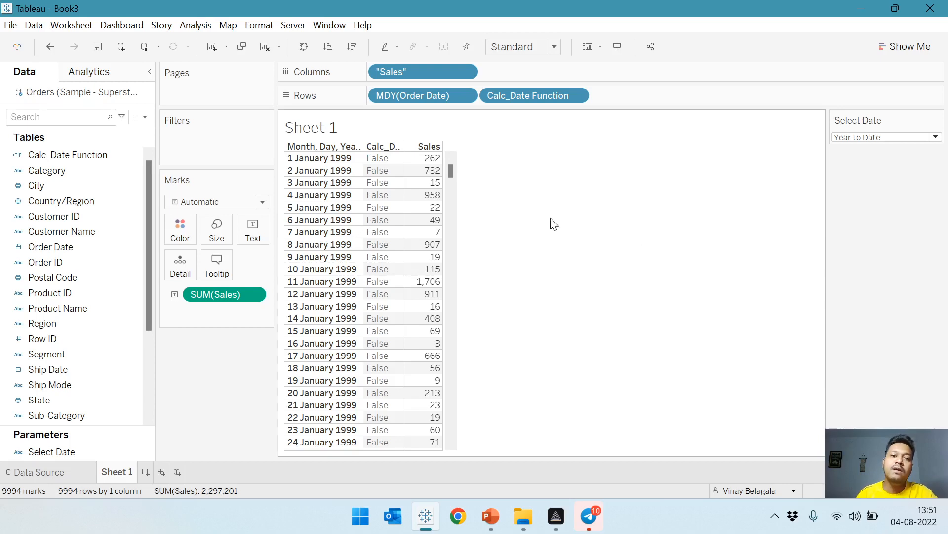
{"action": "left_click_drag", "start_coordinate": [449, 170], "coordinate": [454, 391]}
{"action": "scroll", "coordinate": [478, 352], "scroll_direction": "down", "scroll_amount": 5}
{"action": "scroll", "coordinate": [436, 395], "scroll_direction": "down", "scroll_amount": 10}
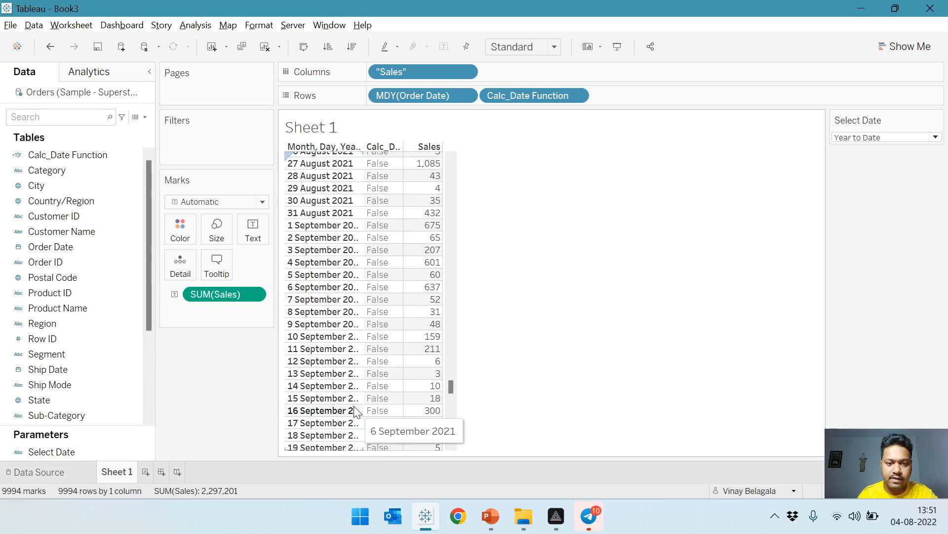
{"action": "scroll", "coordinate": [387, 394], "scroll_direction": "down", "scroll_amount": 15}
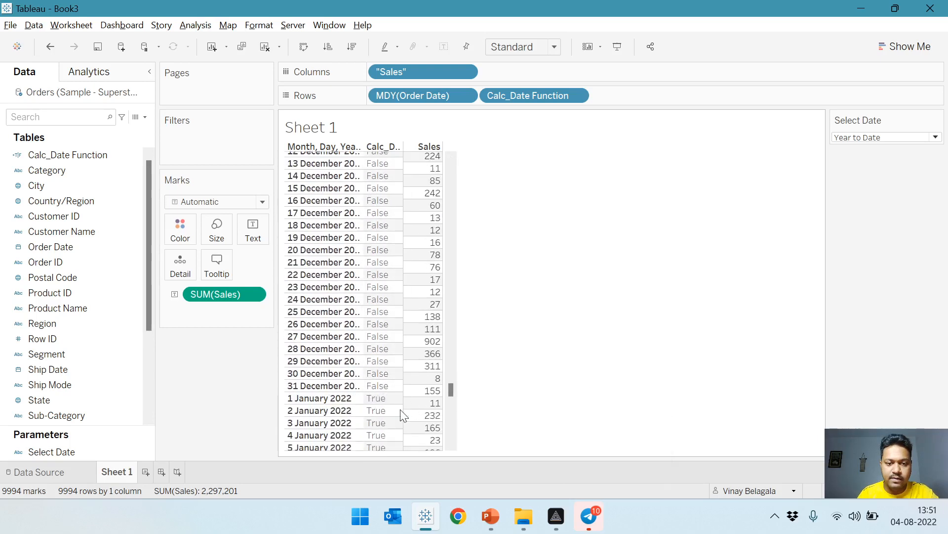
{"action": "left_click", "coordinate": [304, 250]}
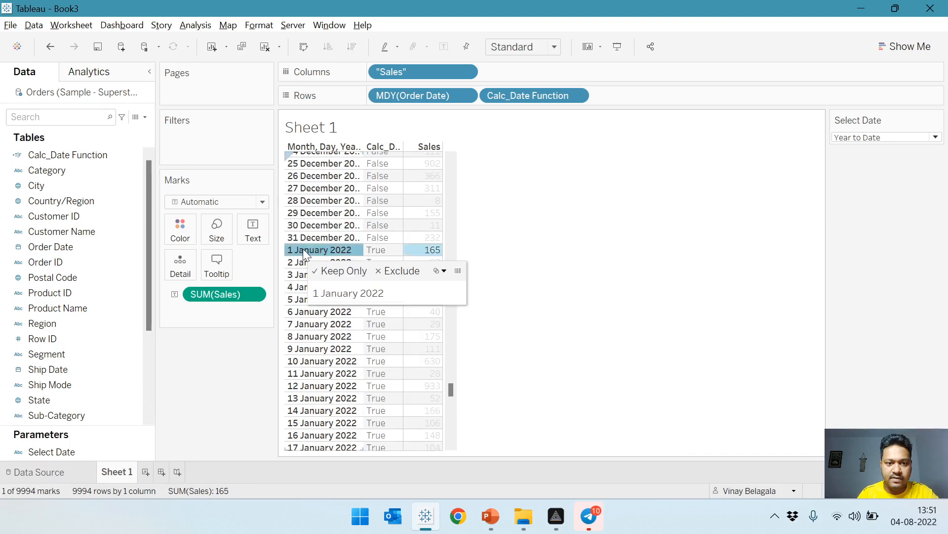
{"action": "left_click", "coordinate": [535, 260]}
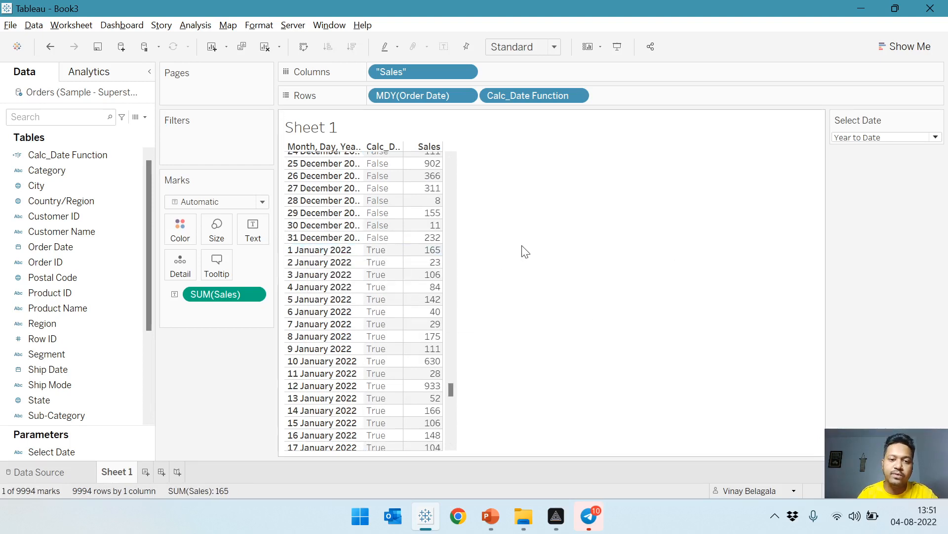
{"action": "left_click", "coordinate": [318, 250]}
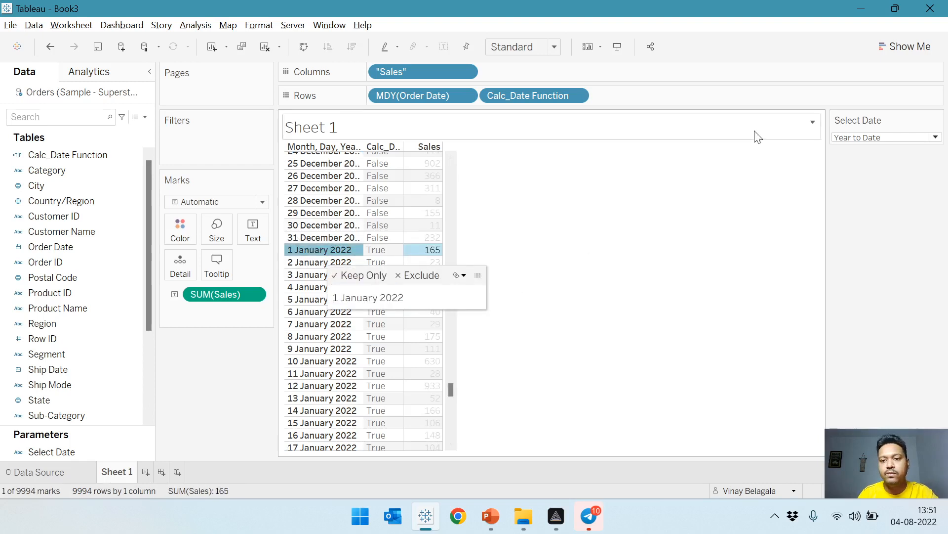
Check the Calc_Date Function values for 4 and 5 August 2022 against today's date in the system calendar.
{"action": "left_click_drag", "start_coordinate": [451, 387], "coordinate": [452, 394]}
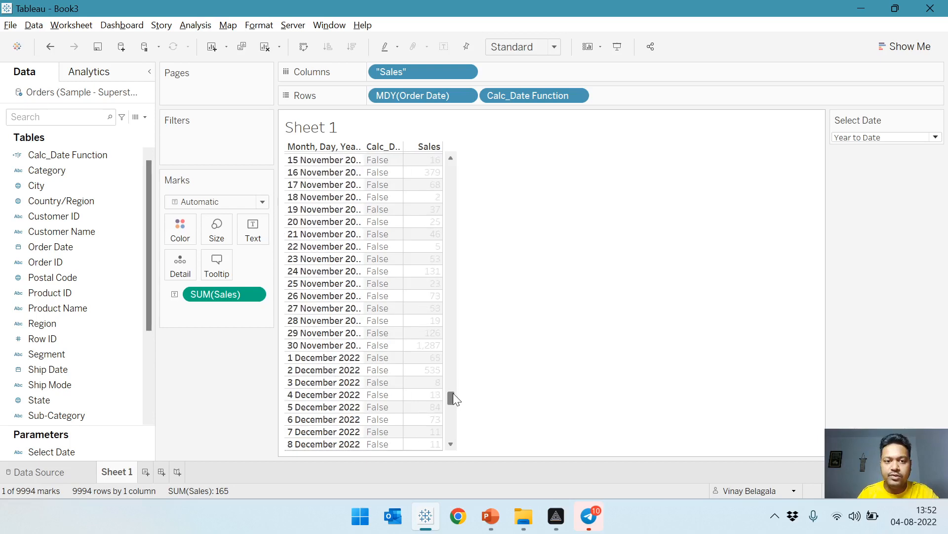
{"action": "scroll", "coordinate": [354, 258], "scroll_direction": "up", "scroll_amount": 10}
{"action": "scroll", "coordinate": [375, 279], "scroll_direction": "up", "scroll_amount": 12}
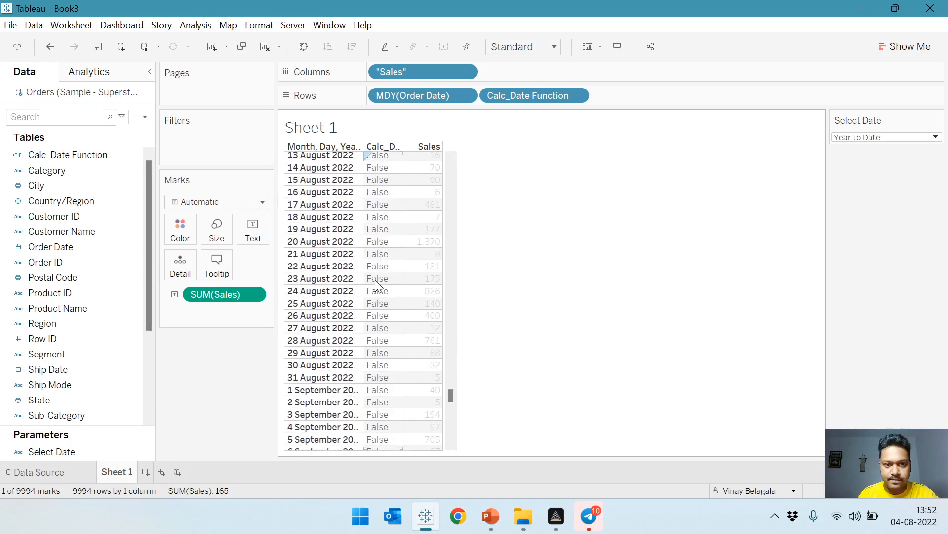
{"action": "scroll", "coordinate": [376, 231], "scroll_direction": "up", "scroll_amount": 3}
{"action": "scroll", "coordinate": [357, 221], "scroll_direction": "up", "scroll_amount": 2}
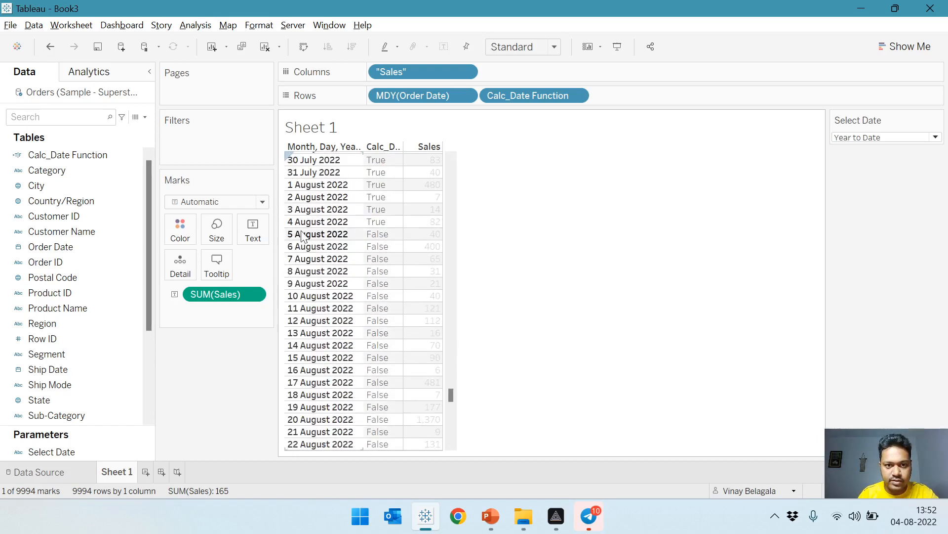
{"action": "left_click", "coordinate": [298, 225]}
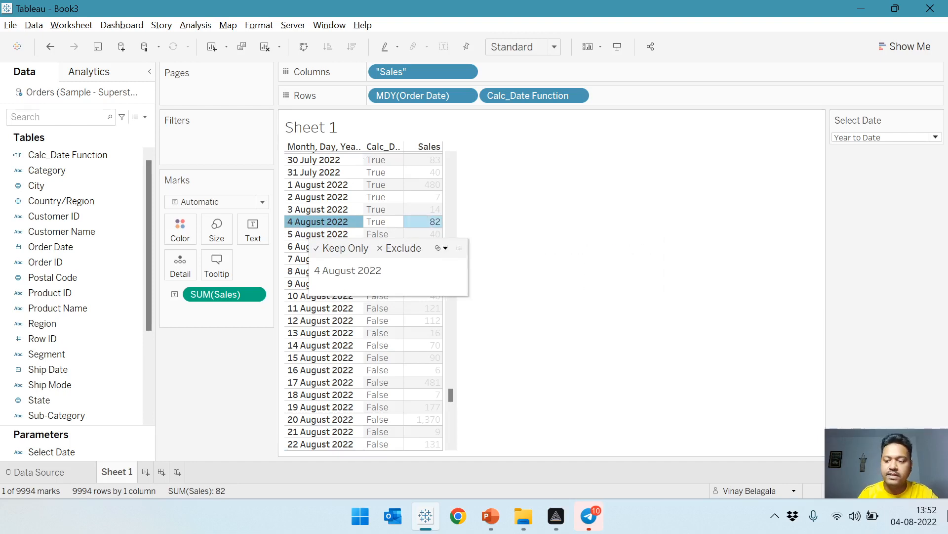
{"action": "left_click", "coordinate": [914, 516]}
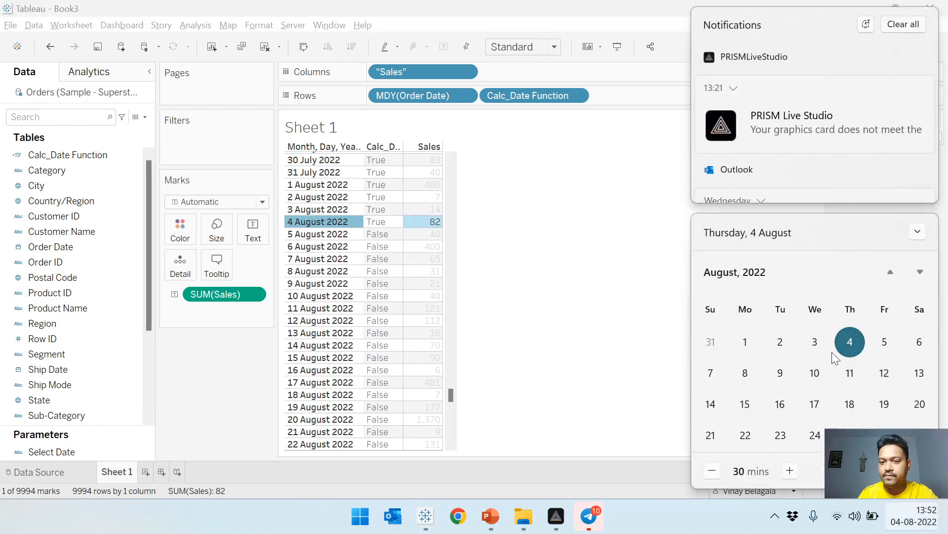
{"action": "left_click", "coordinate": [564, 290]}
{"action": "left_click", "coordinate": [314, 235]}
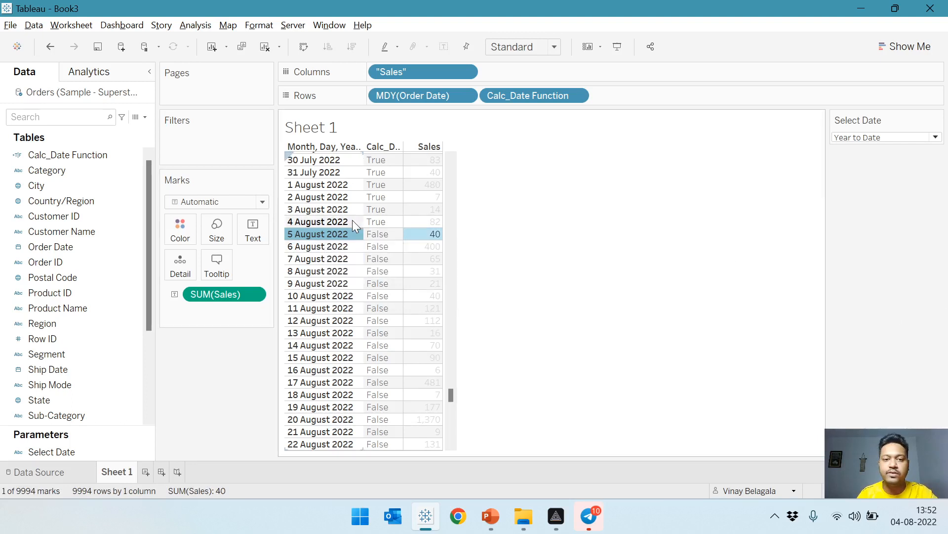
{"action": "left_click", "coordinate": [374, 221]}
{"action": "left_click", "coordinate": [685, 228]}
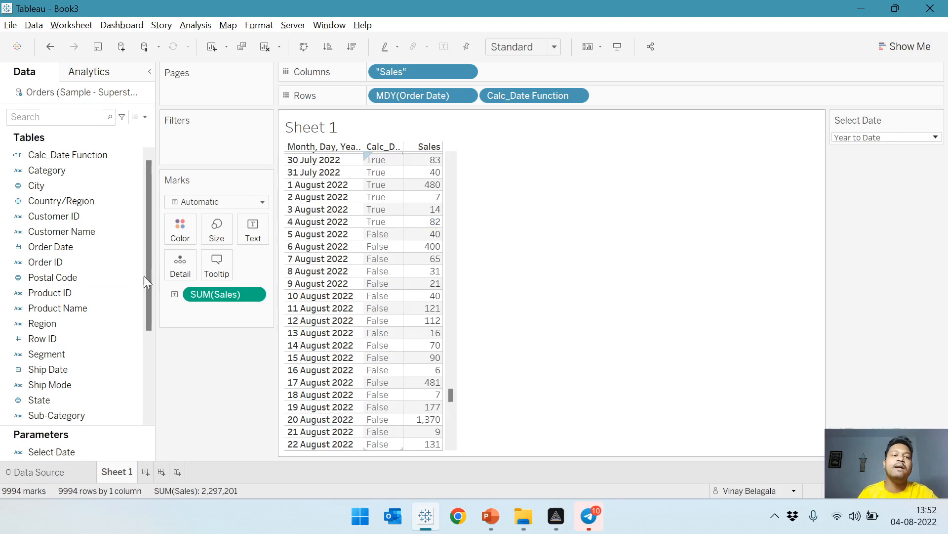
Open the Calc_Date Function field for editing and start an IF line above its existing date condition.
{"action": "right_click", "coordinate": [62, 155]}
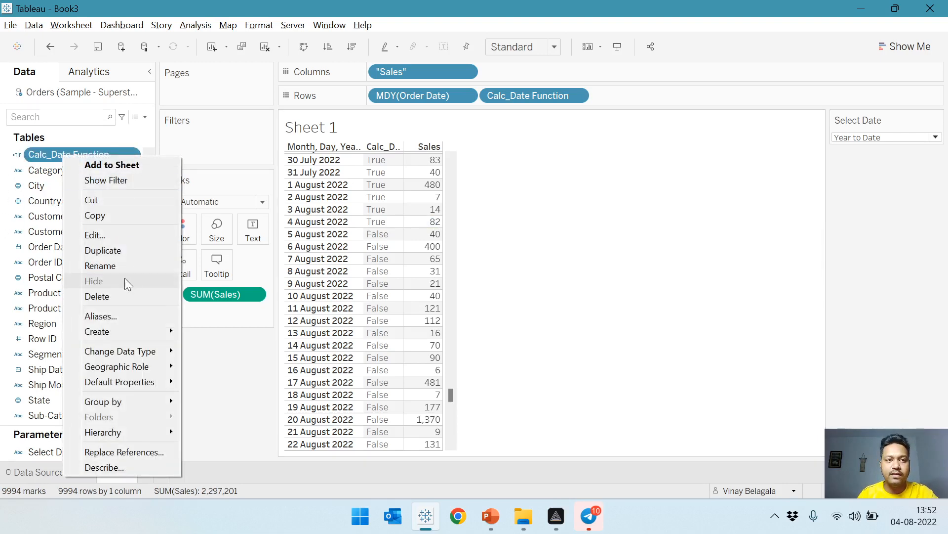
{"action": "left_click", "coordinate": [120, 232]}
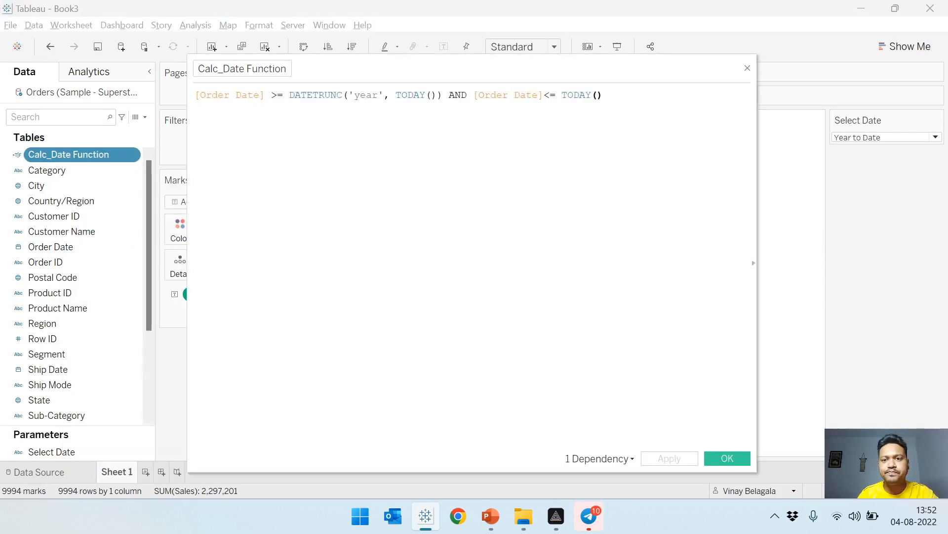
{"action": "left_click_drag", "start_coordinate": [618, 66], "coordinate": [669, 133]}
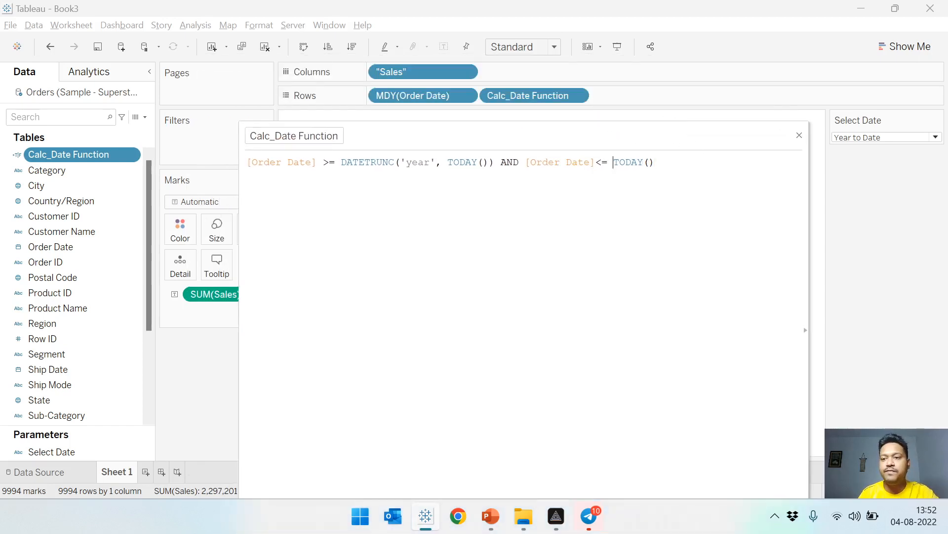
{"action": "key", "text": "Return"}
{"action": "key", "text": "Return"}
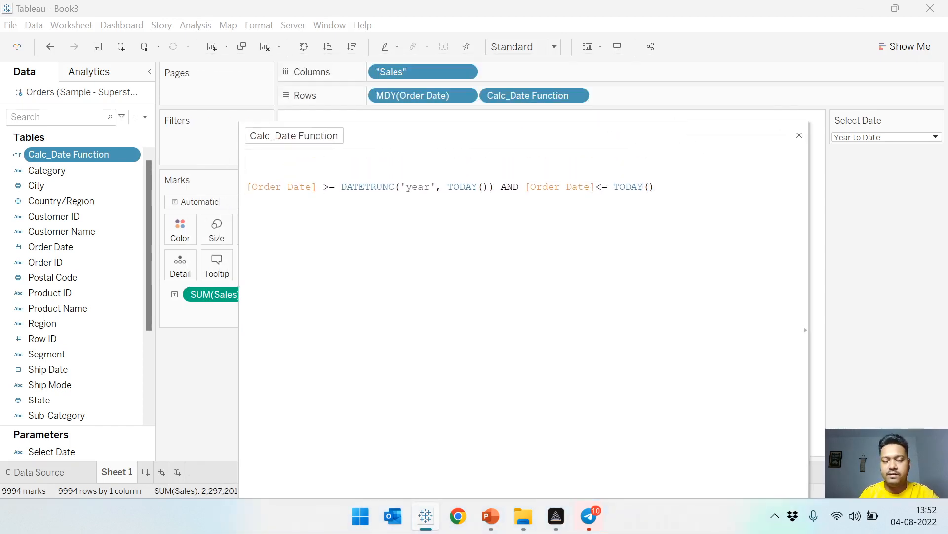
{"action": "type", "text": "IF"}
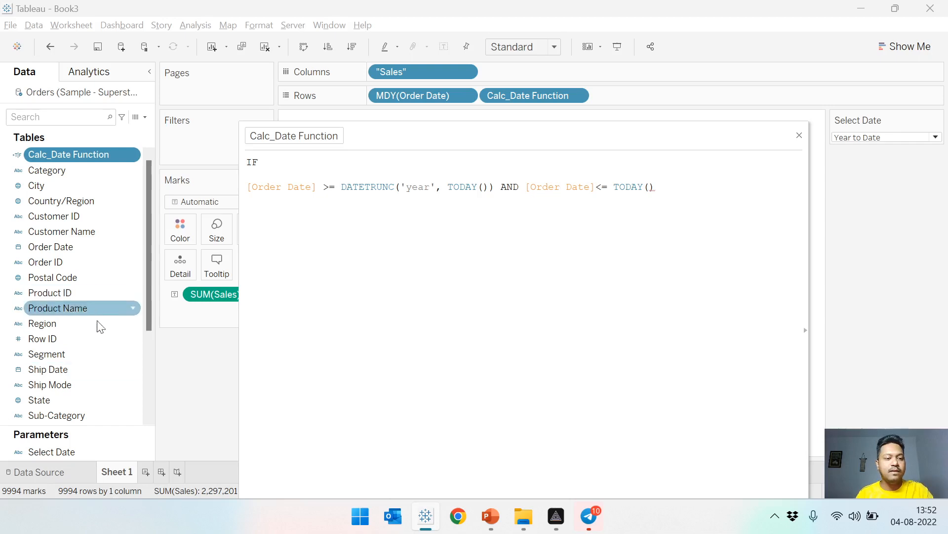
Complete the IF line as [Select Date] = 'YTD' THEN, directly above the date condition.
{"action": "left_click_drag", "start_coordinate": [81, 454], "coordinate": [316, 163]}
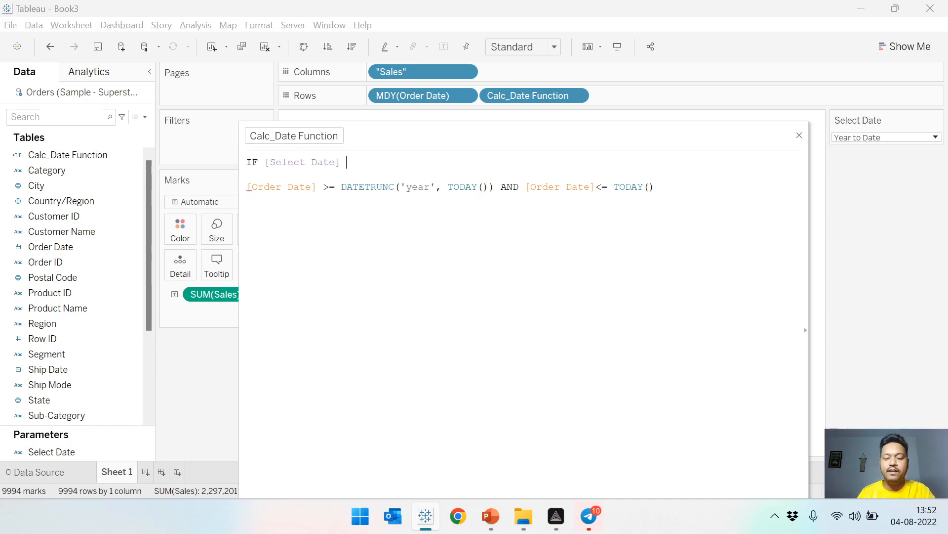
{"action": "type", "text": "'"}
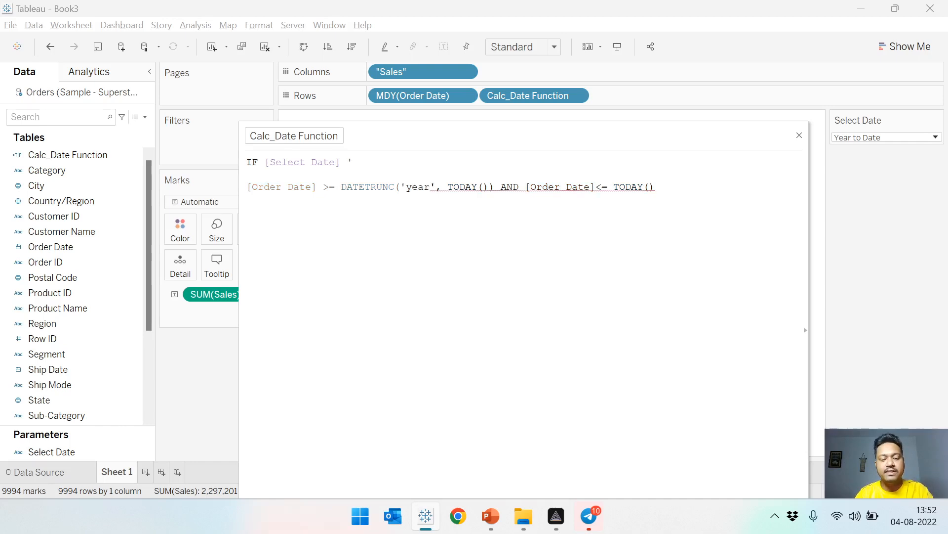
{"action": "type", "text": "YTD"}
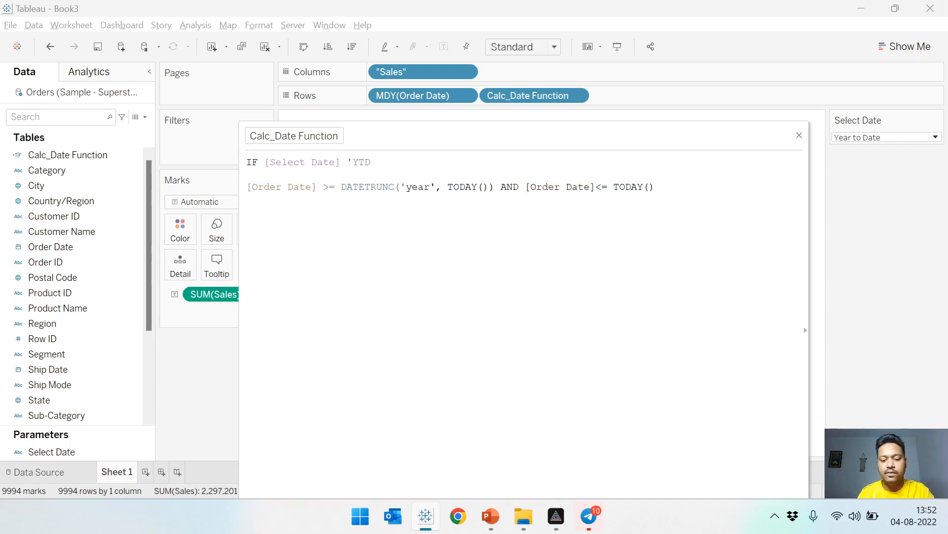
{"action": "type", "text": "' THEN"}
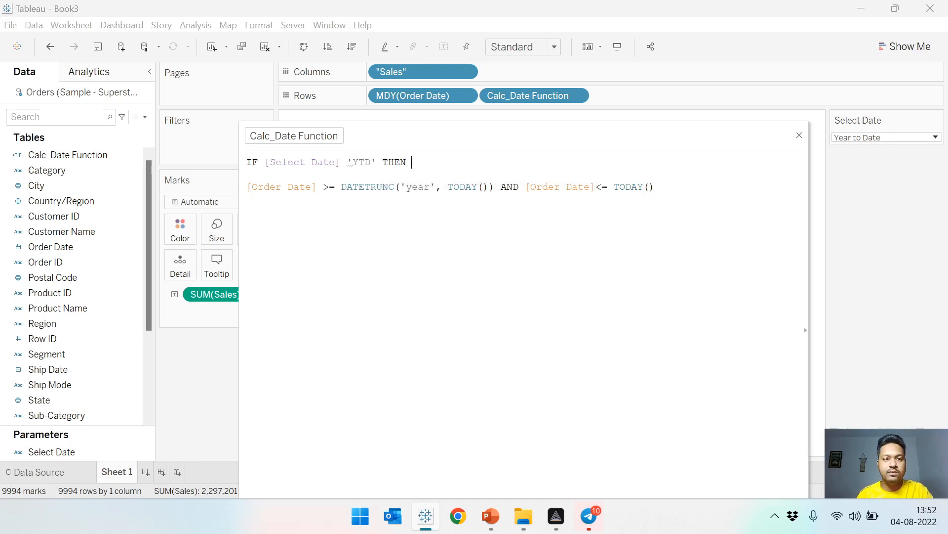
{"action": "key", "text": "BackSpace"}
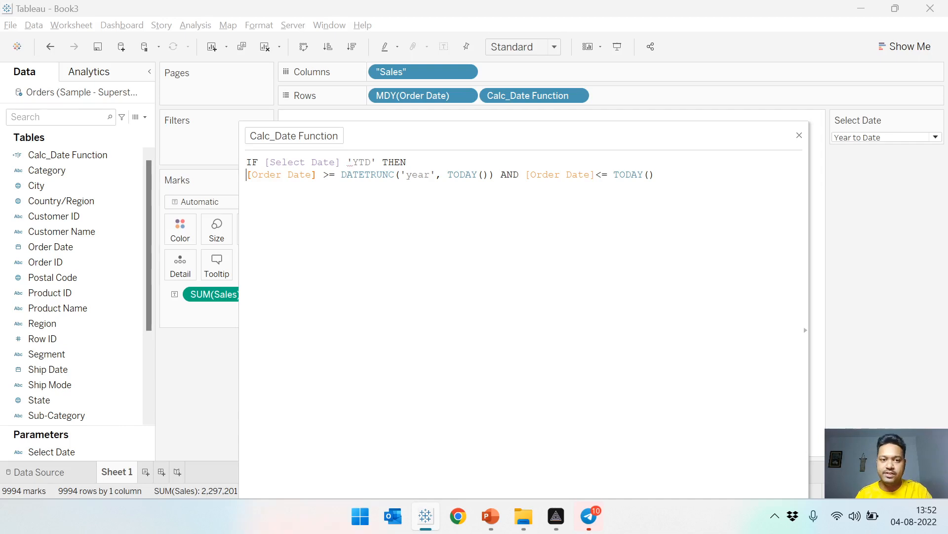
{"action": "left_click", "coordinate": [341, 163]}
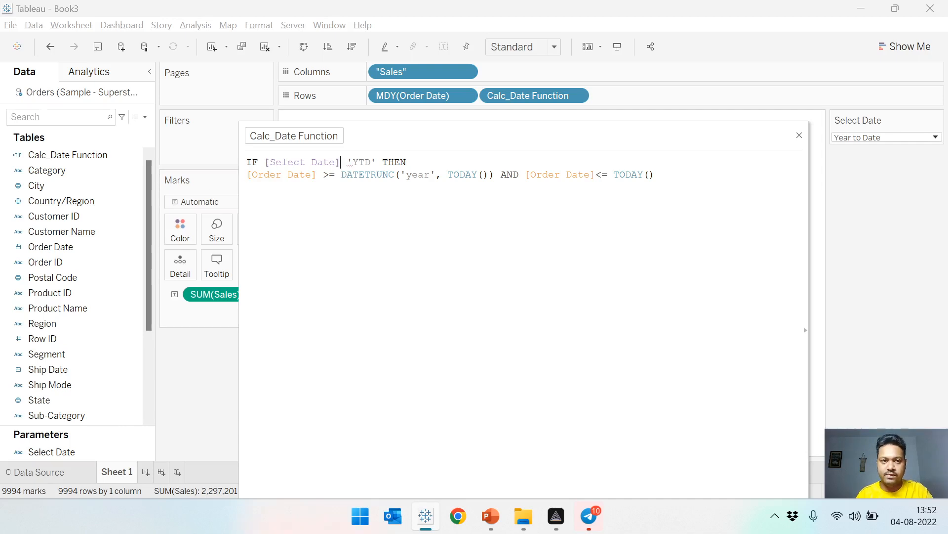
{"action": "left_click", "coordinate": [350, 162]}
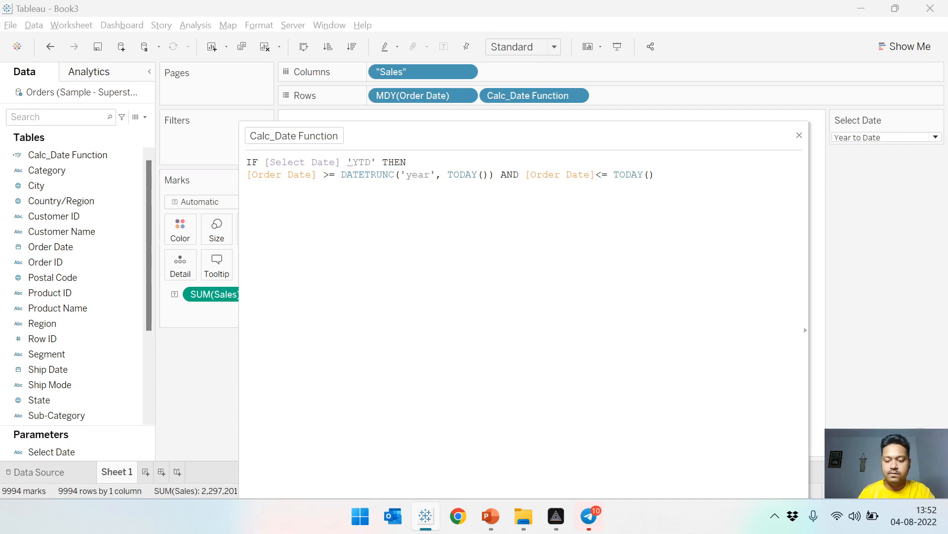
{"action": "type", "text": "="}
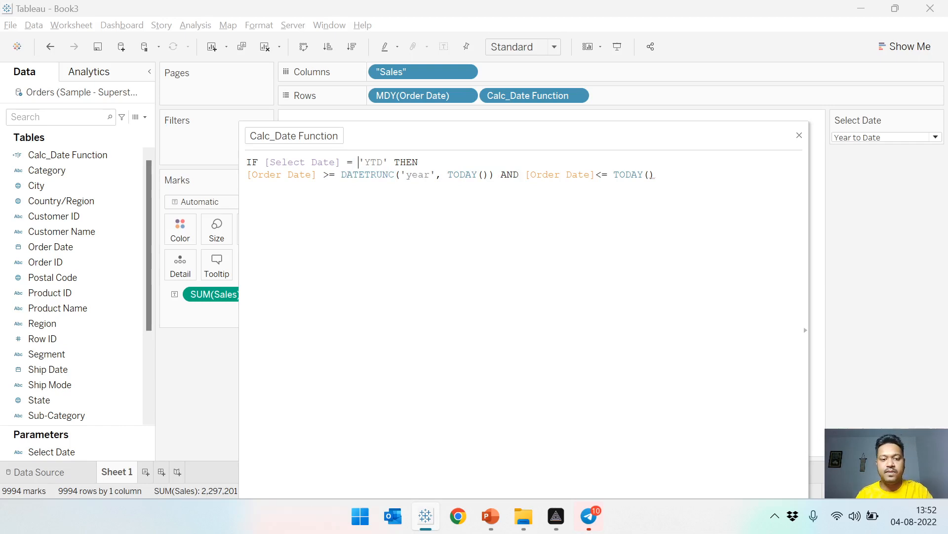
Close the IF statement with END several blank lines below the condition, and put [Select Date] on its own line after IF.
{"action": "left_click_drag", "start_coordinate": [652, 132], "coordinate": [616, 73]}
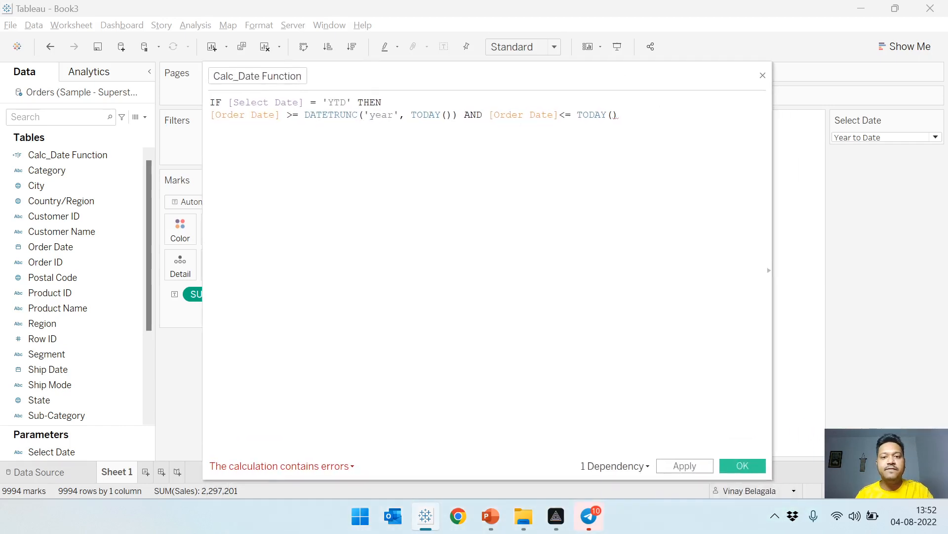
{"action": "key", "text": "Return"}
{"action": "key", "text": "Return"}
{"action": "type", "text": "END"}
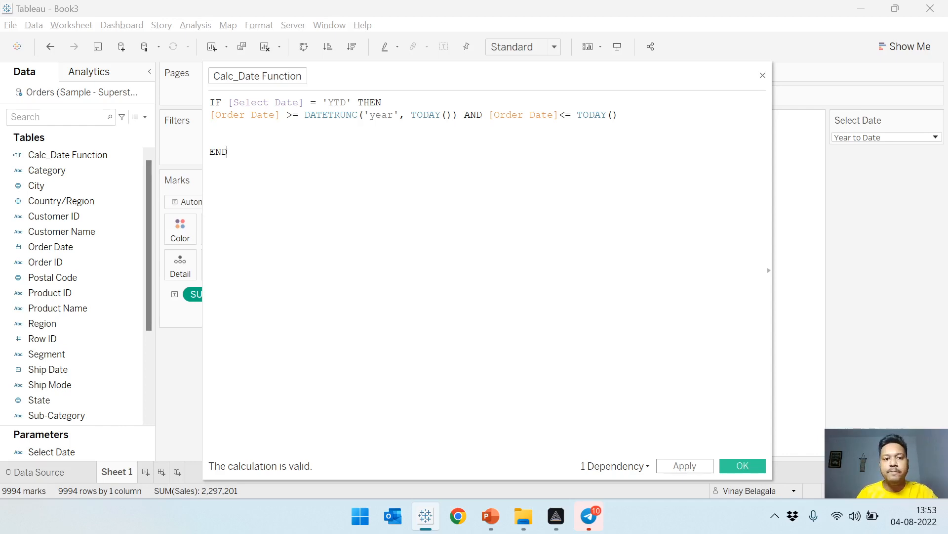
{"action": "key", "text": "Return"}
{"action": "key", "text": "Return"}
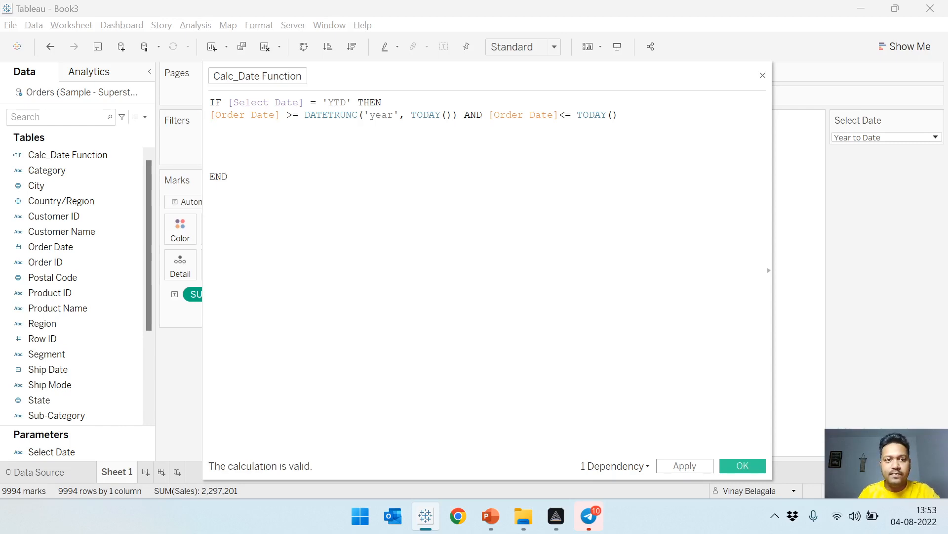
{"action": "key", "text": "Return"}
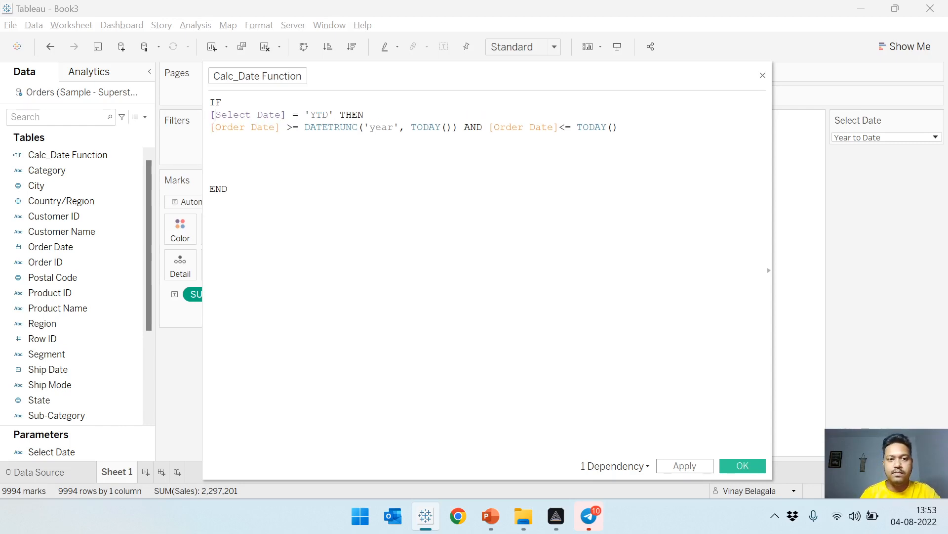
{"action": "key", "text": "Down"}
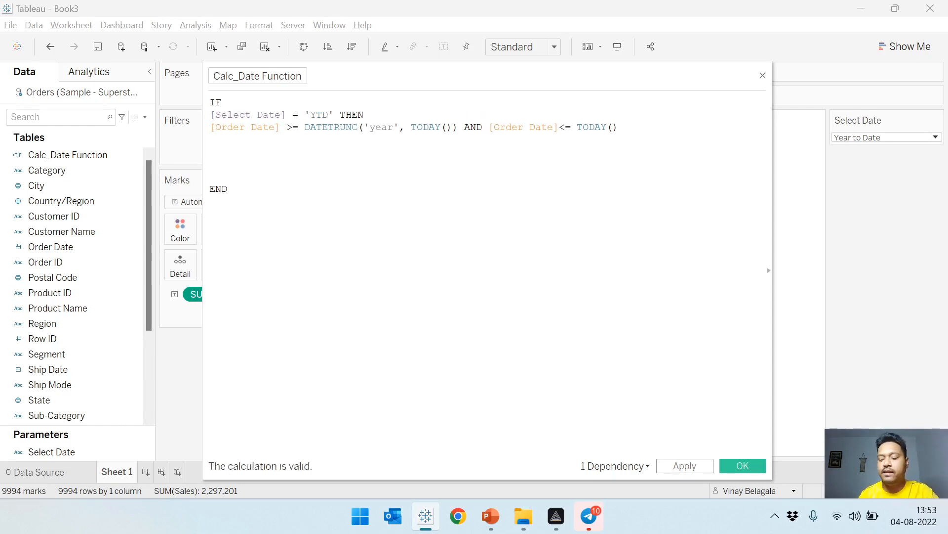
{"action": "key", "text": "Return"}
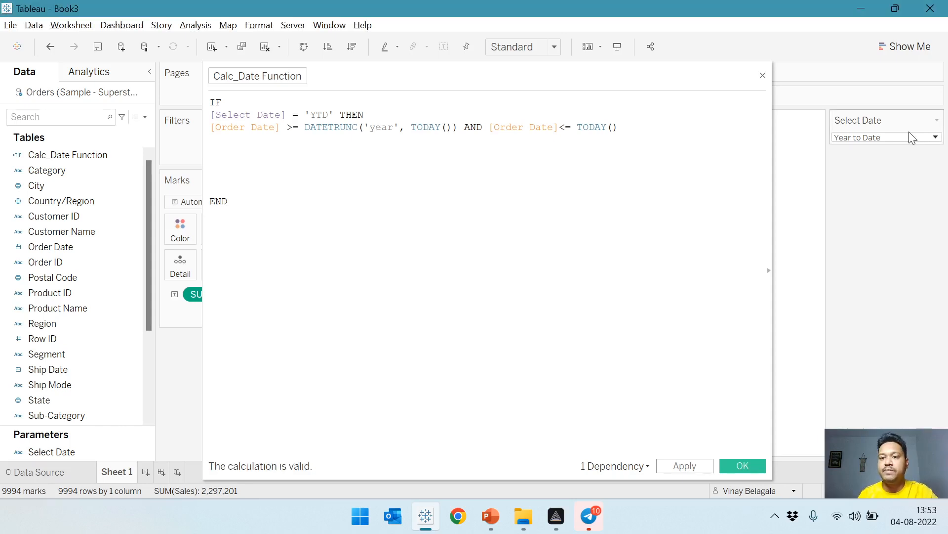
Check the periods offered by the Select Date parameter, leaving it on Year to Date.
{"action": "left_click", "coordinate": [909, 137]}
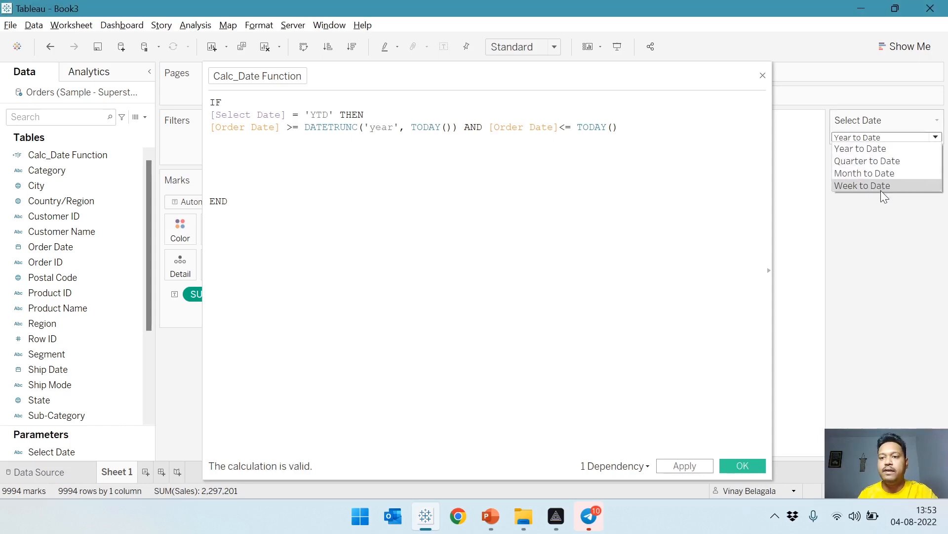
{"action": "left_click", "coordinate": [881, 186]}
{"action": "left_click", "coordinate": [877, 140]}
{"action": "left_click", "coordinate": [855, 149]}
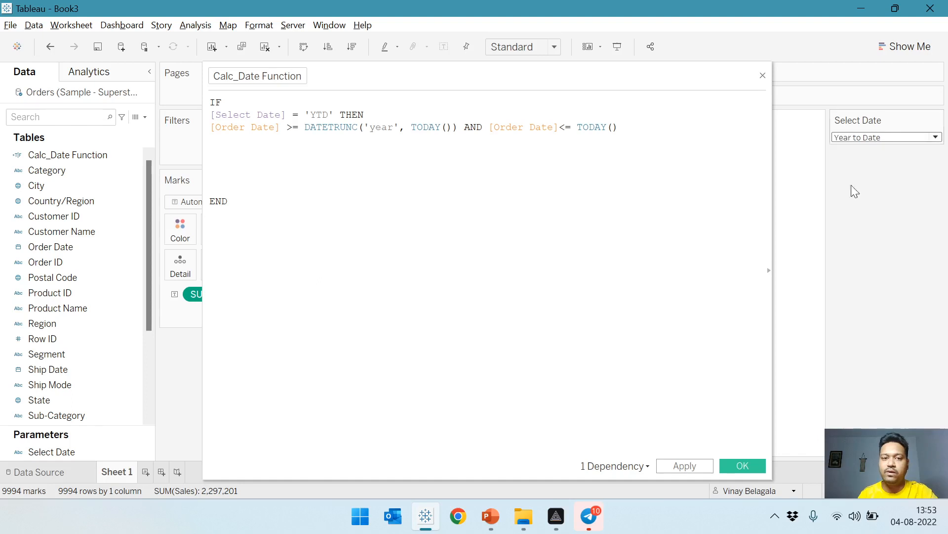
Insert an ELSEIF line between the YTD date condition and END, followed by a new line.
{"action": "left_click", "coordinate": [210, 165]}
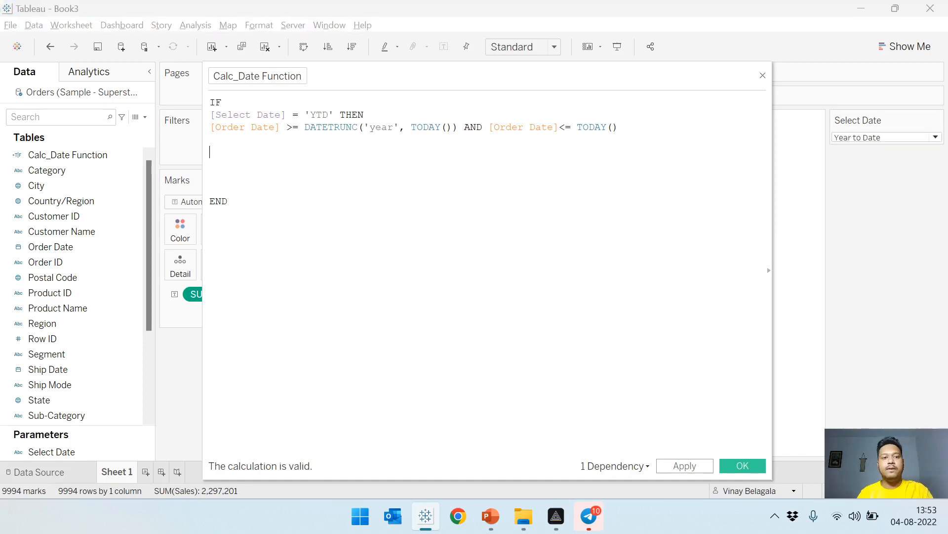
{"action": "type", "text": "elds"}
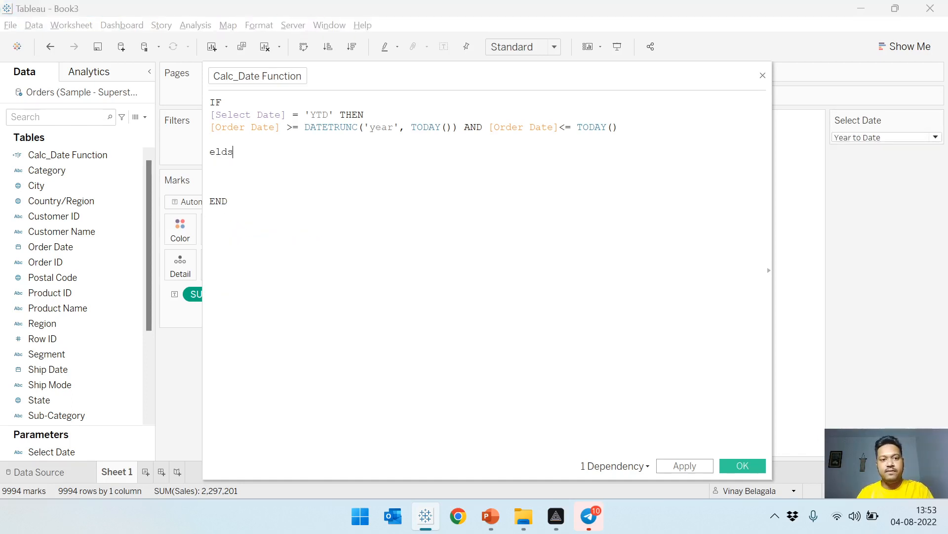
{"action": "key", "text": "BackSpace"}
{"action": "key", "text": "BackSpace"}
{"action": "key", "text": "Down"}
{"action": "key", "text": "Return"}
{"action": "key", "text": "Return"}
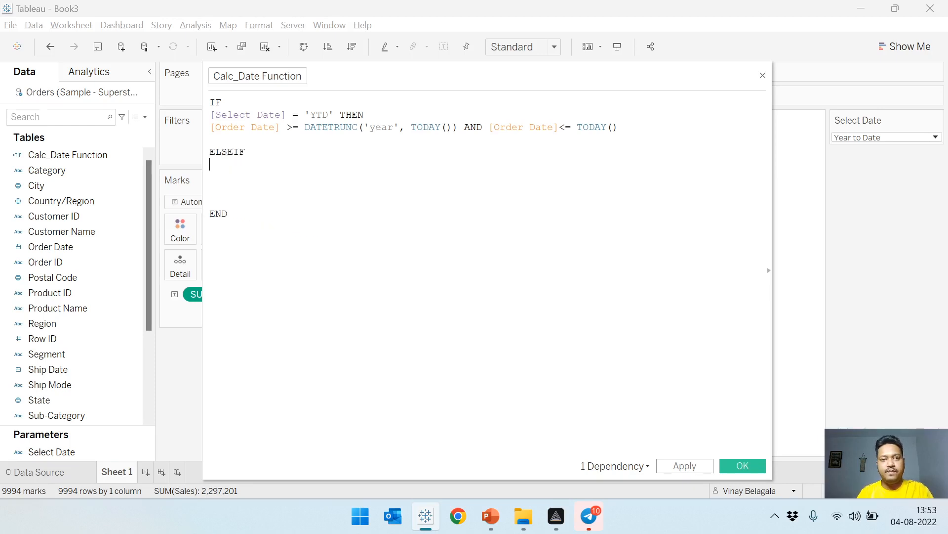
{"action": "left_click_drag", "start_coordinate": [52, 451], "coordinate": [247, 139]}
{"action": "left_click_drag", "start_coordinate": [347, 181], "coordinate": [238, 166]}
{"action": "key", "text": "Down"}
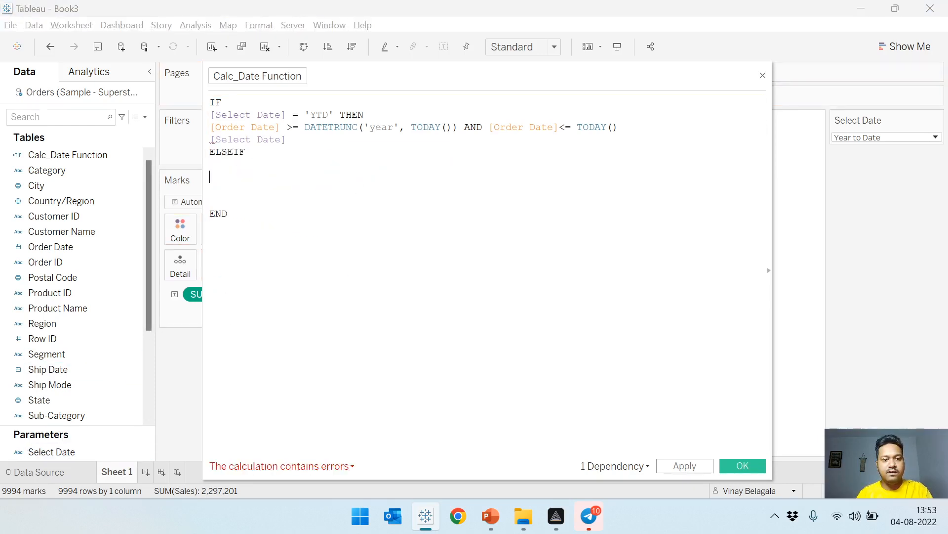
{"action": "key", "text": "ctrl+z"}
{"action": "key", "text": "Return"}
{"action": "key", "text": "Up"}
{"action": "key", "text": "Up"}
{"action": "key", "text": "Up"}
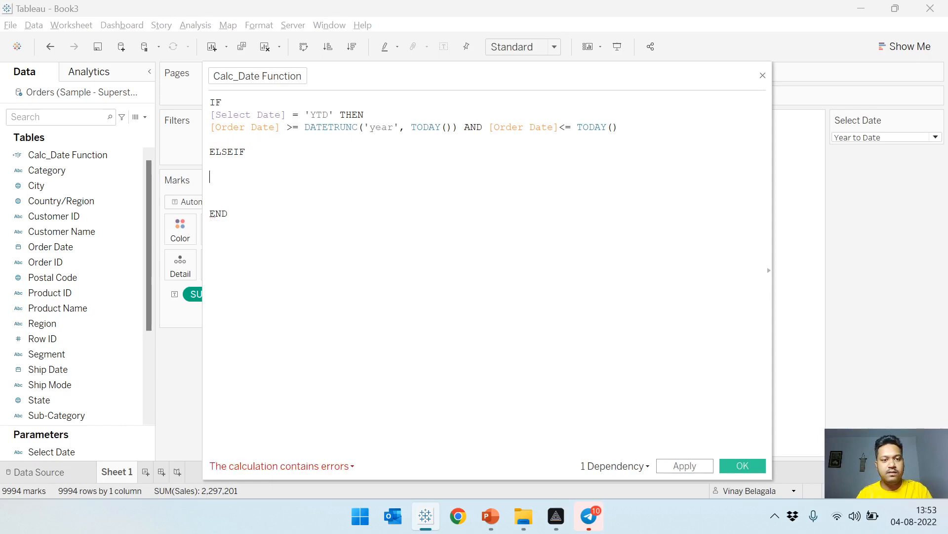
Write the condition [Select Date] = 'QTD' THEN below ELSEIF using the Select Date parameter.
{"action": "left_click_drag", "start_coordinate": [45, 438], "coordinate": [242, 181]}
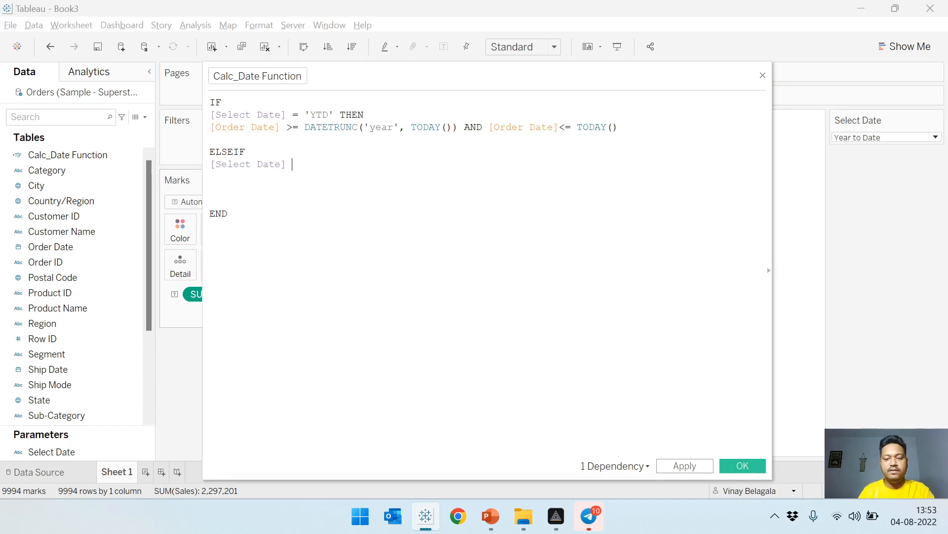
{"action": "type", "text": "= '"}
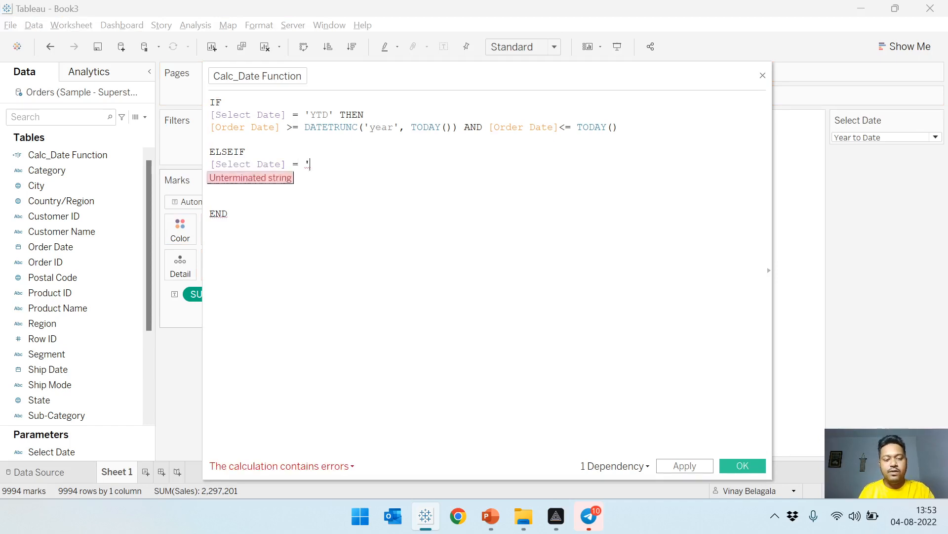
{"action": "type", "text": "QTD' the"}
{"action": "key", "text": "Return"}
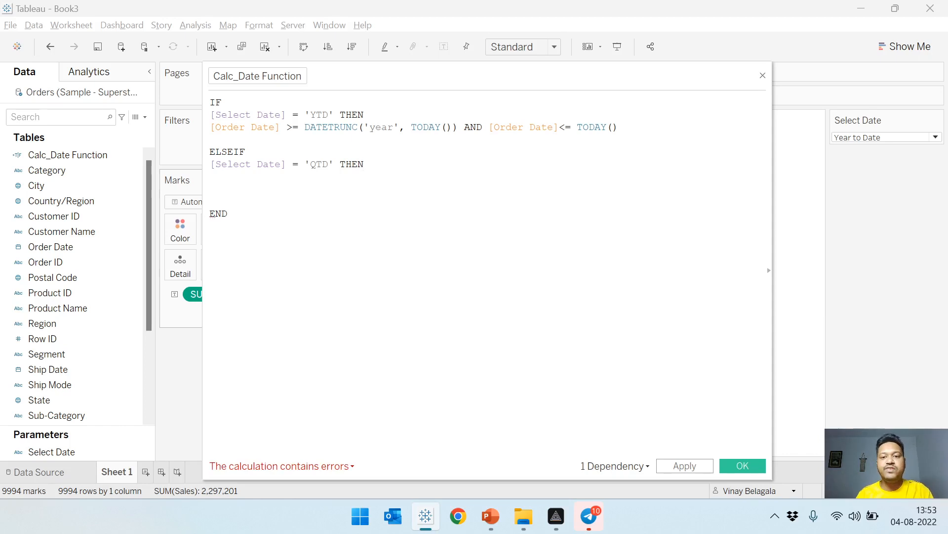
Copy the YTD date condition beneath the QTD line and change its DATETRUNC date part to 'quarter'.
{"action": "left_click_drag", "start_coordinate": [619, 127], "coordinate": [213, 132]}
{"action": "key", "text": "ctrl+c"}
{"action": "left_click", "coordinate": [212, 176]}
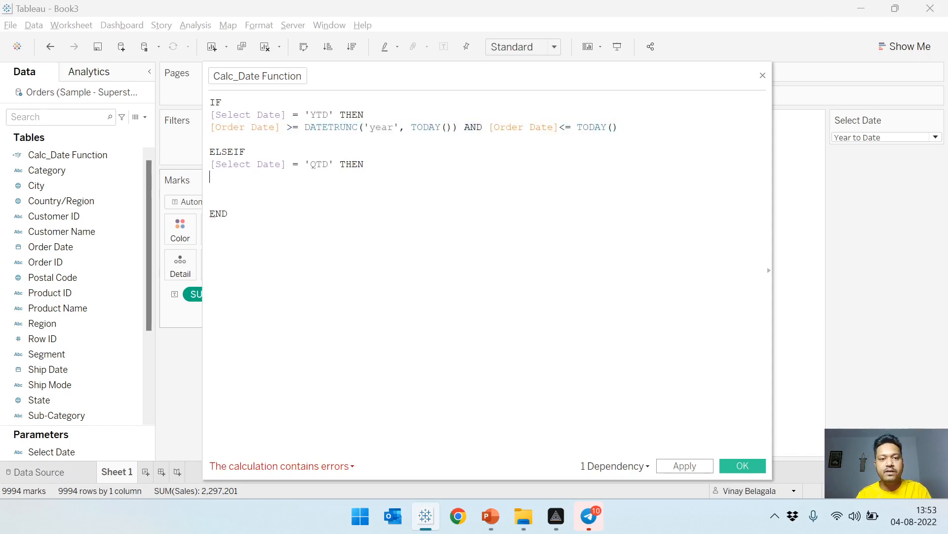
{"action": "key", "text": "ctrl+v"}
{"action": "double_click", "coordinate": [385, 177]}
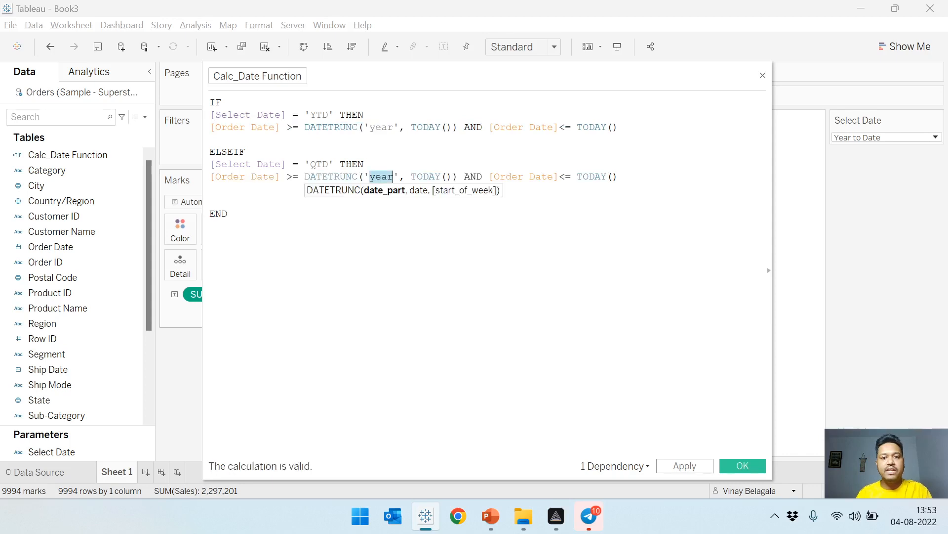
{"action": "type", "text": "quar"}
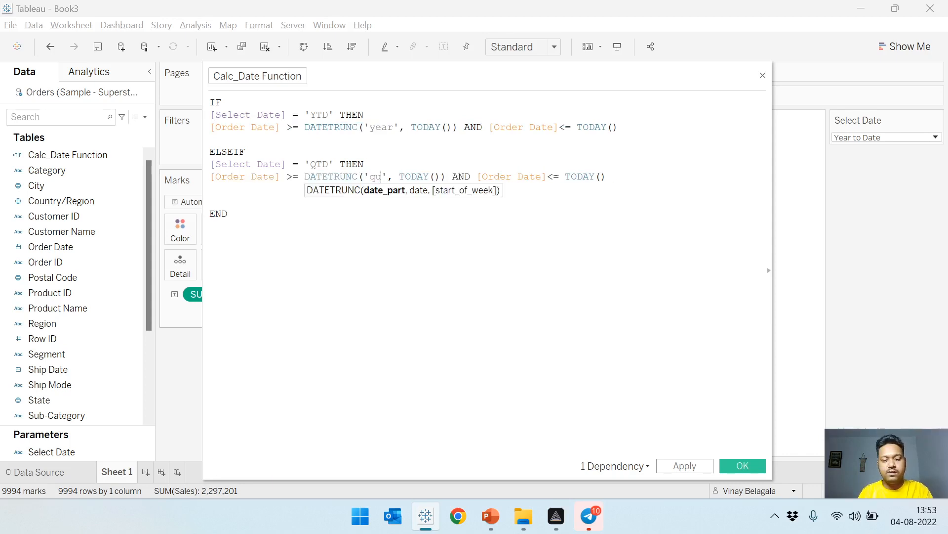
{"action": "type", "text": "ter"}
{"action": "left_click", "coordinate": [227, 214]}
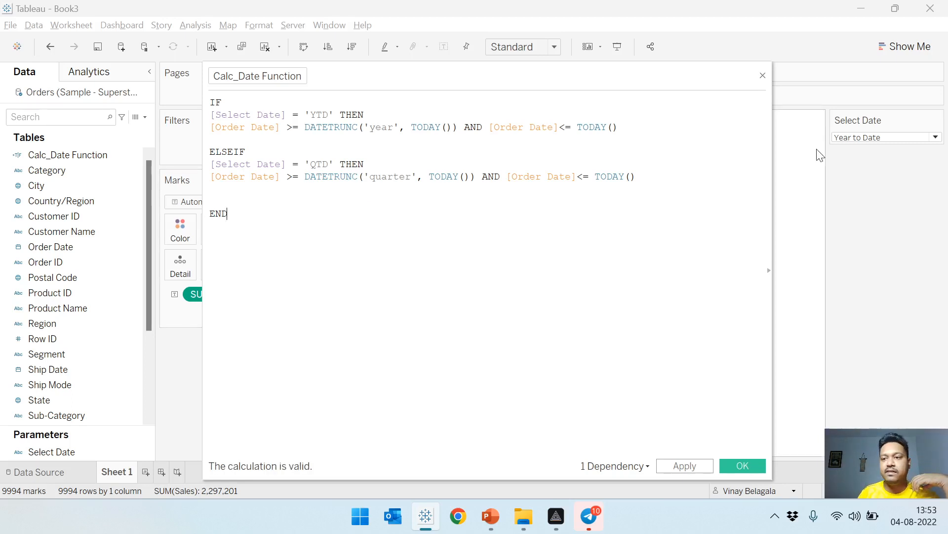
Set the Select Date parameter to Quarter to Date.
{"action": "left_click", "coordinate": [845, 138]}
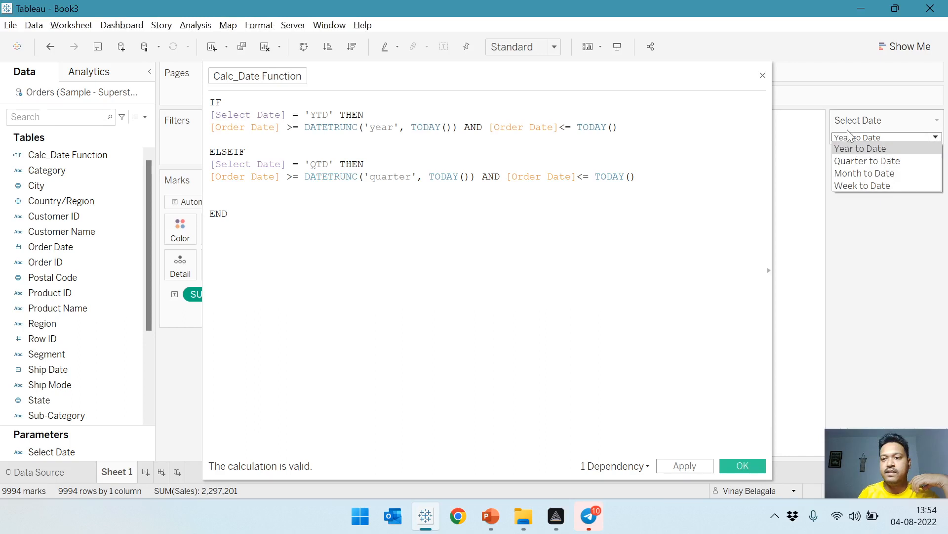
{"action": "left_click", "coordinate": [856, 160]}
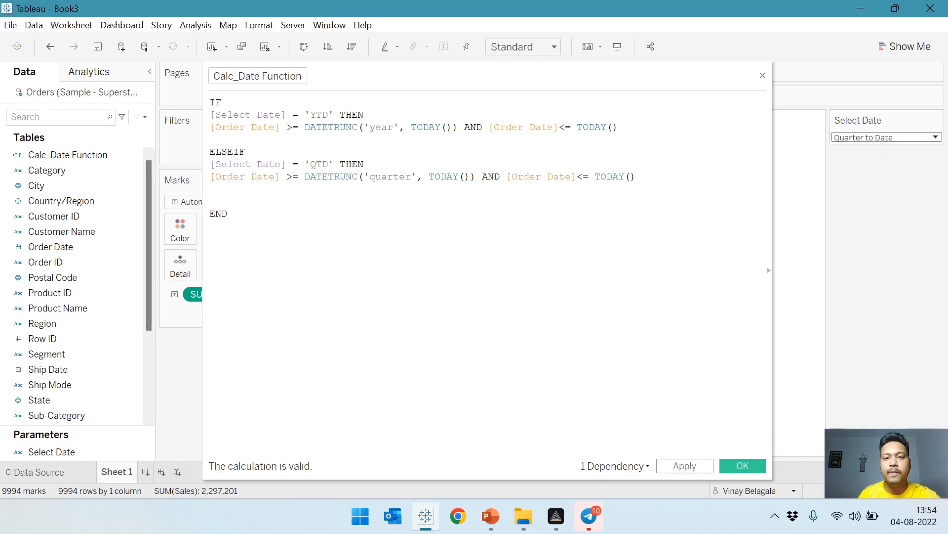
{"action": "double_click", "coordinate": [393, 177]}
{"action": "left_click", "coordinate": [229, 214]}
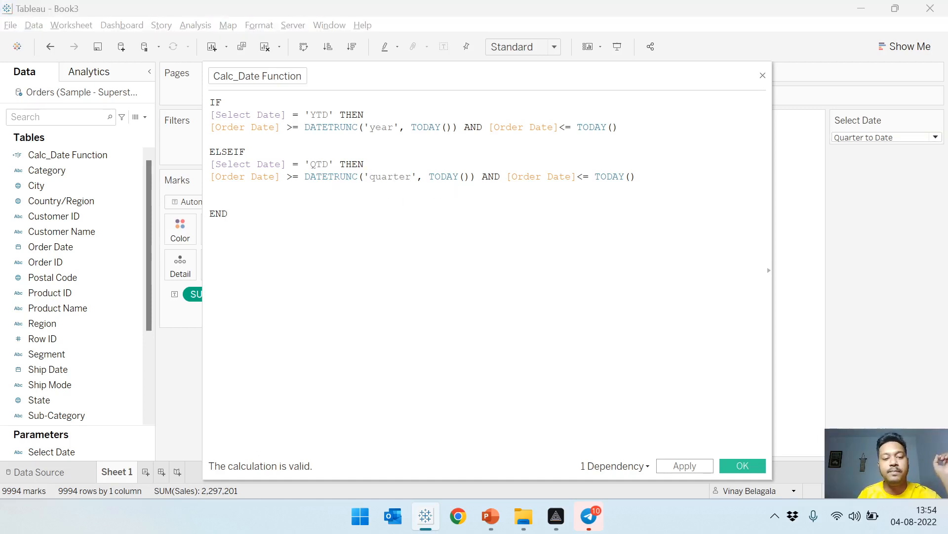
{"action": "double_click", "coordinate": [375, 177]}
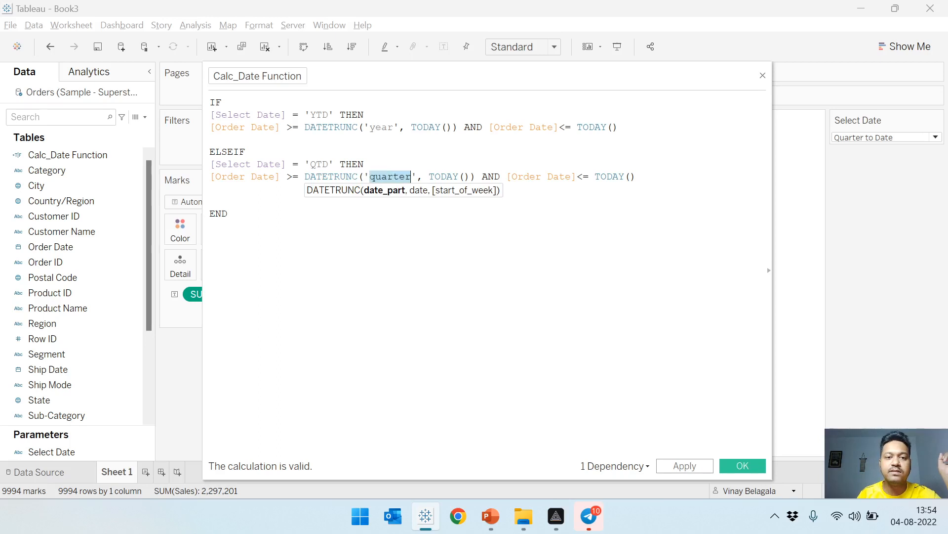
{"action": "left_click", "coordinate": [227, 214]}
{"action": "left_click", "coordinate": [381, 177]}
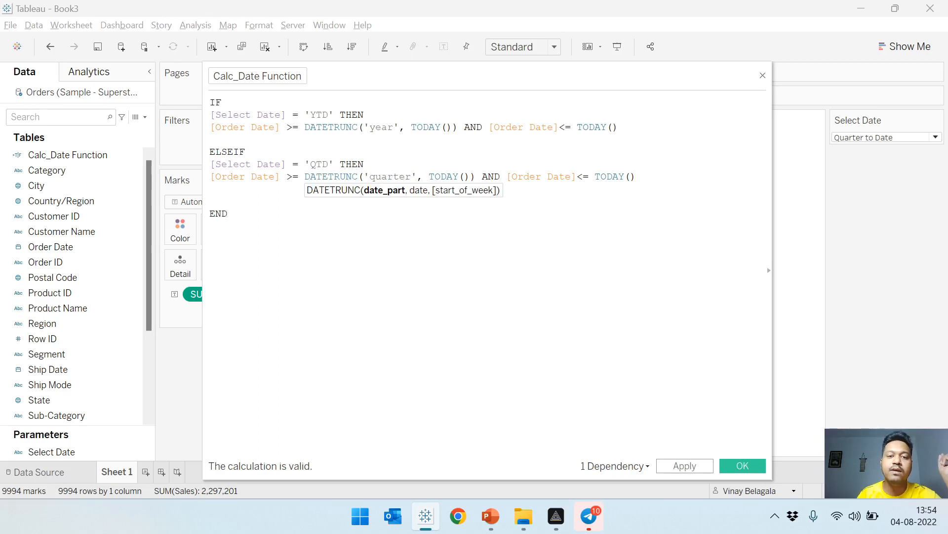
{"action": "left_click", "coordinate": [227, 213]}
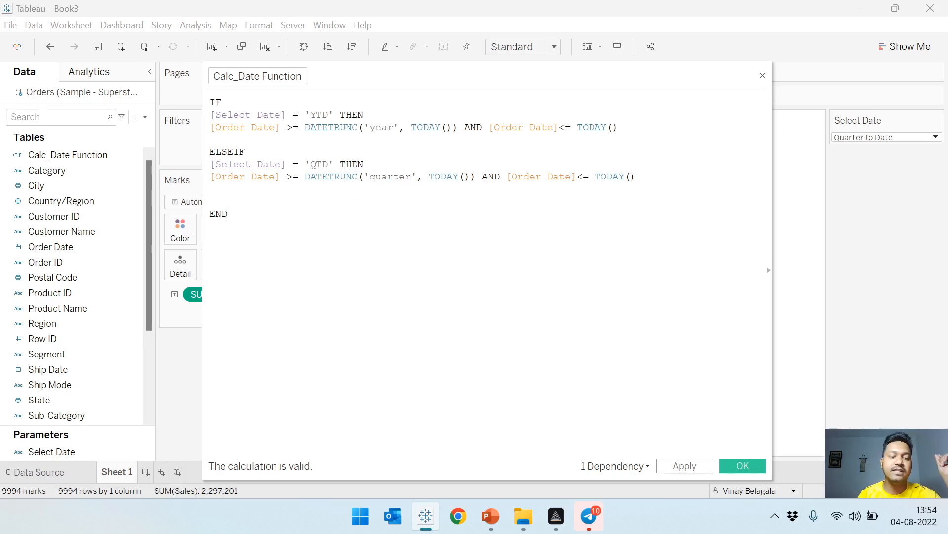
{"action": "left_click", "coordinate": [380, 176]}
{"action": "left_click", "coordinate": [227, 213]}
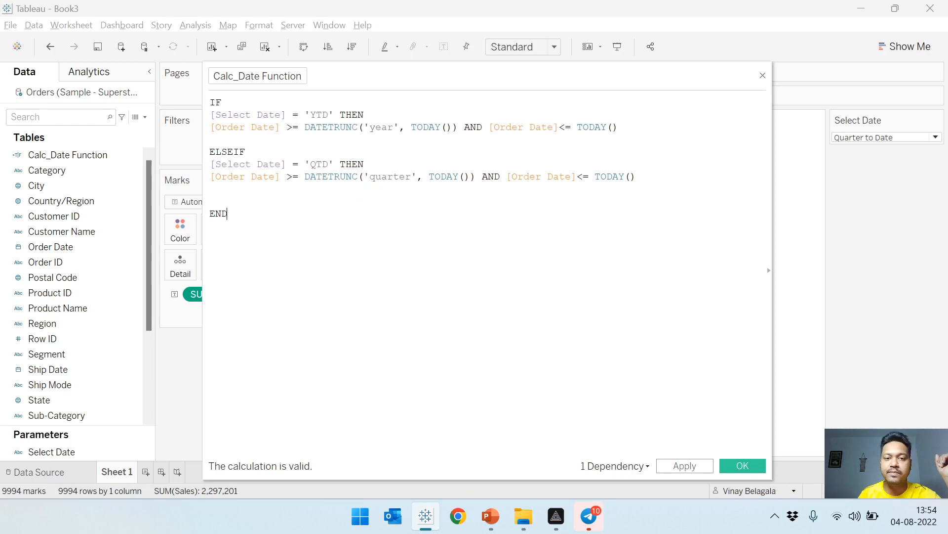
Try the capitalised date part 'Quarter' in the QTD branch's DATETRUNC and restore the lowercase 'quarter'.
{"action": "left_click", "coordinate": [375, 177]}
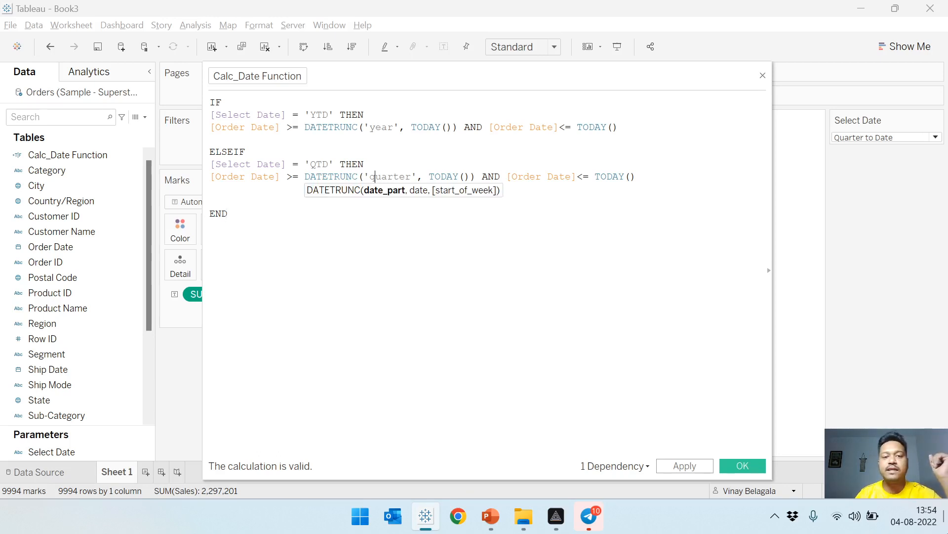
{"action": "key", "text": "Delete"}
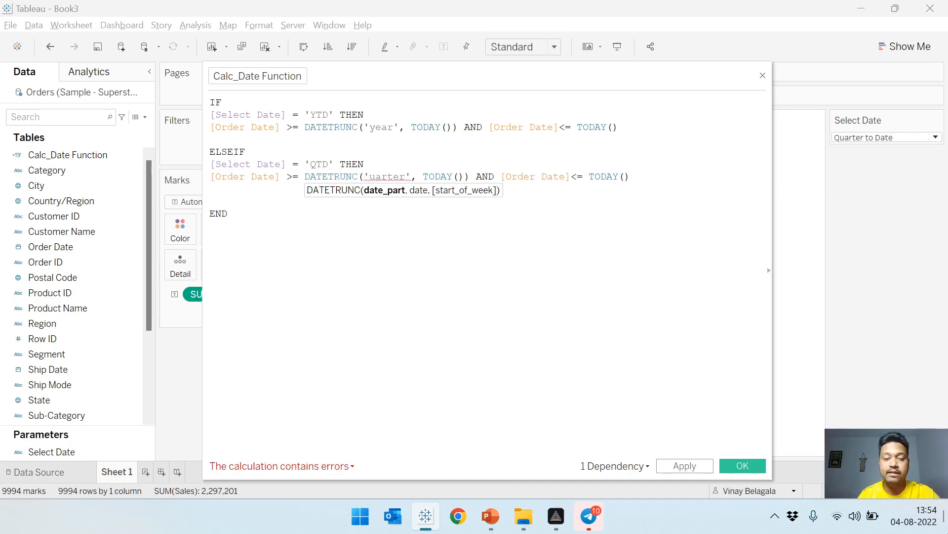
{"action": "type", "text": "Q"}
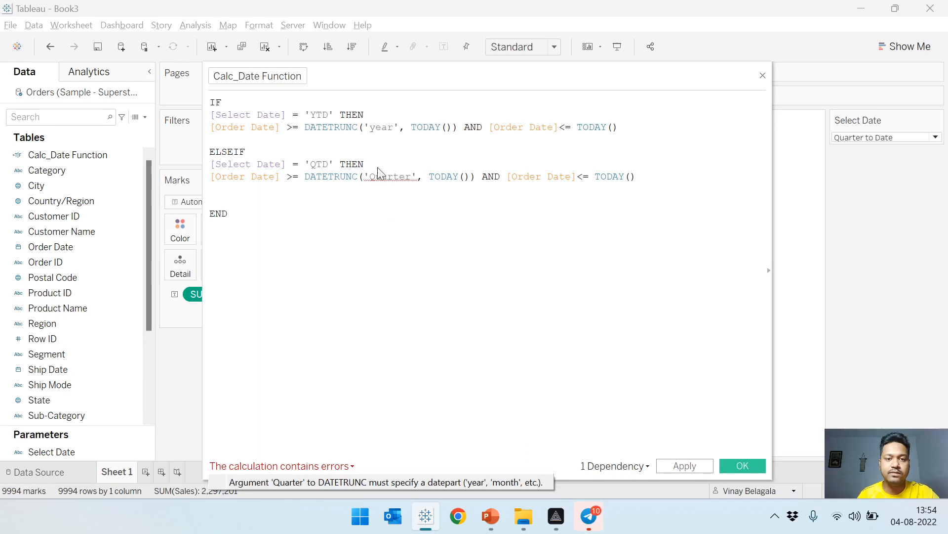
{"action": "key", "text": "BackSpace"}
{"action": "type", "text": "q"}
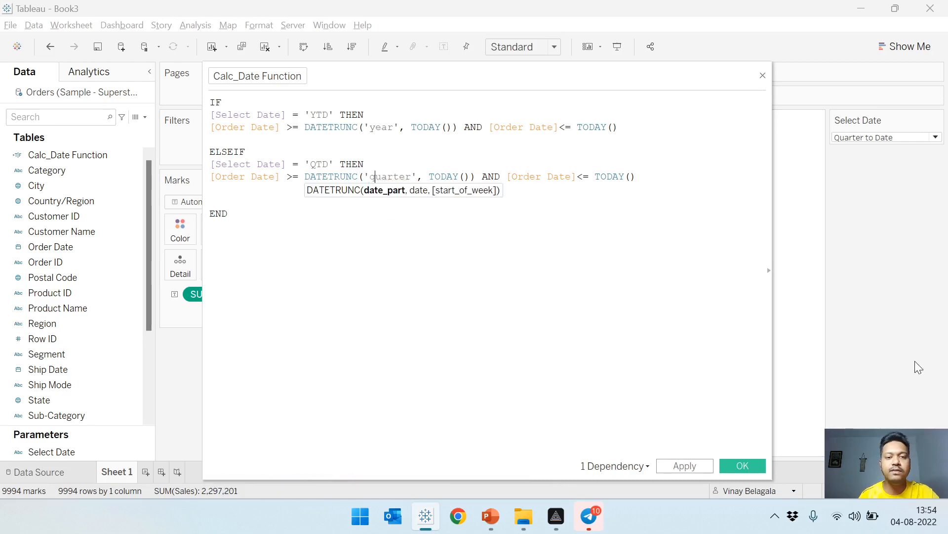
{"action": "left_click", "coordinate": [227, 214]}
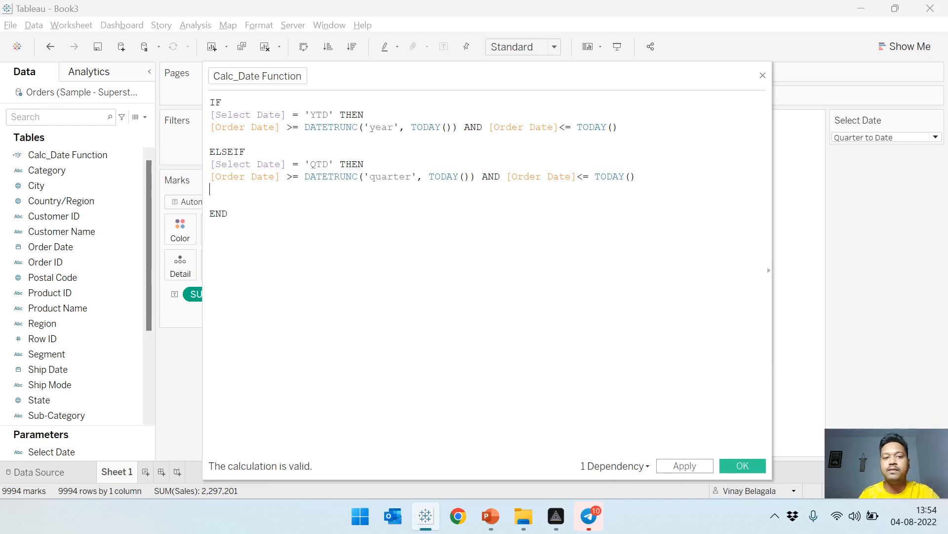
Duplicate the whole QTD ELSEIF branch below itself, separated by a blank line and above END.
{"action": "left_click_drag", "start_coordinate": [642, 176], "coordinate": [210, 152]}
{"action": "key", "text": "ctrl+c"}
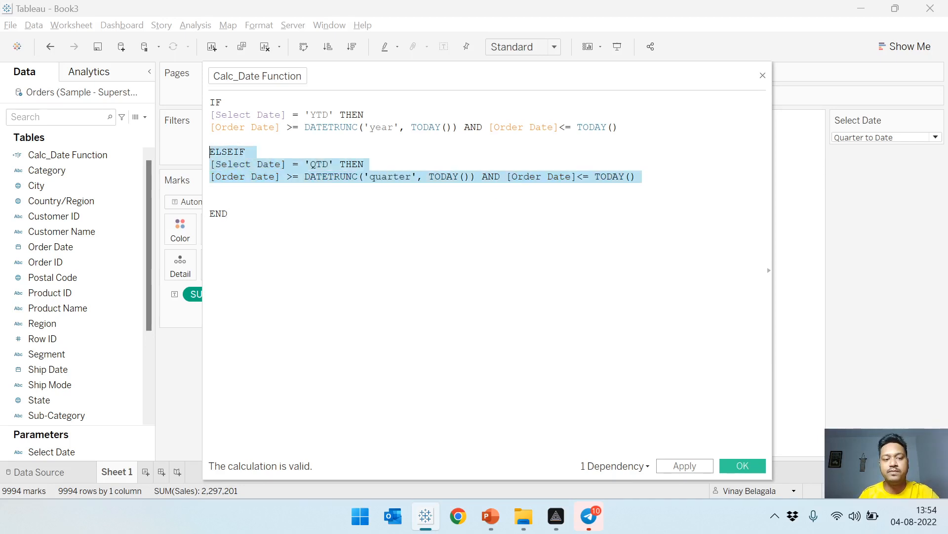
{"action": "left_click", "coordinate": [211, 189]}
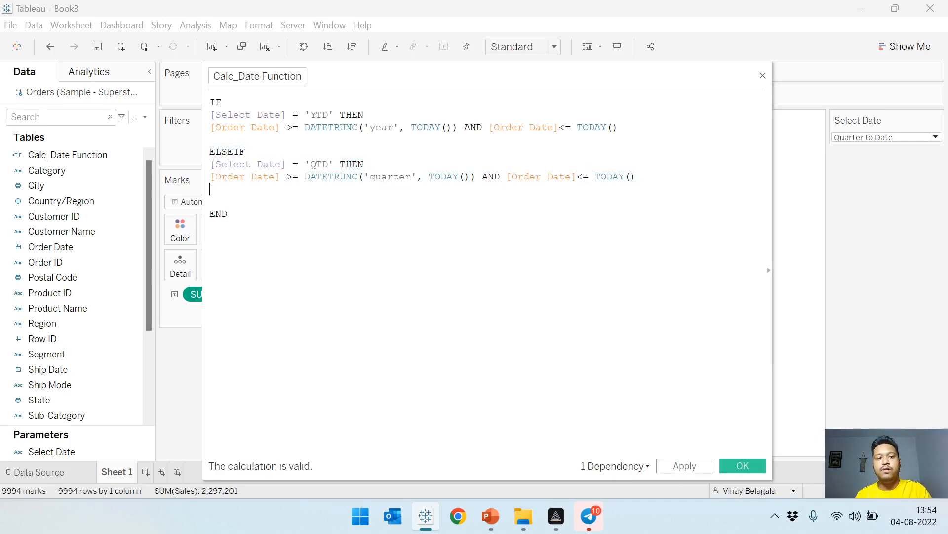
{"action": "key", "text": "Return"}
{"action": "key", "text": "ctrl+v"}
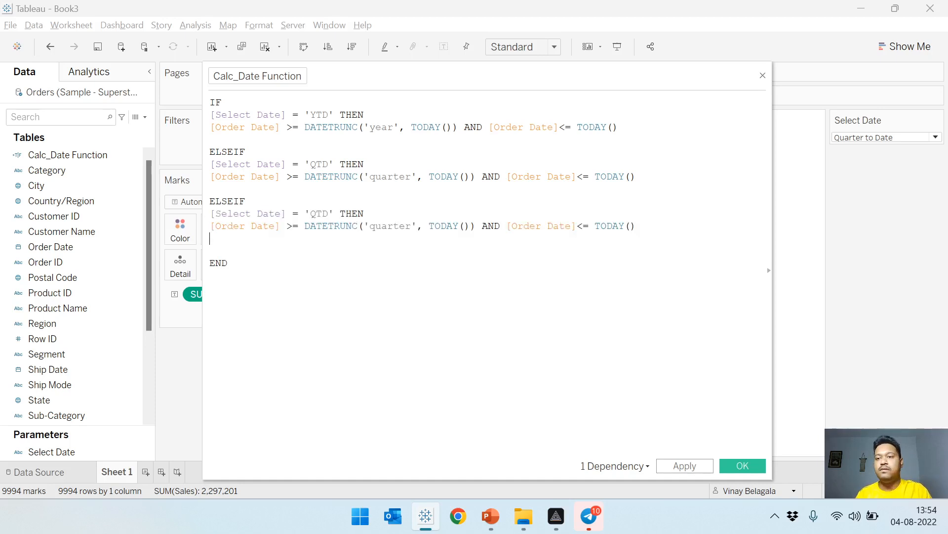
Set the Select Date parameter to Month to Date and change the copied branch to 'MTD' with the DATETRUNC date part 'month'.
{"action": "left_click", "coordinate": [846, 137]}
{"action": "left_click", "coordinate": [844, 174]}
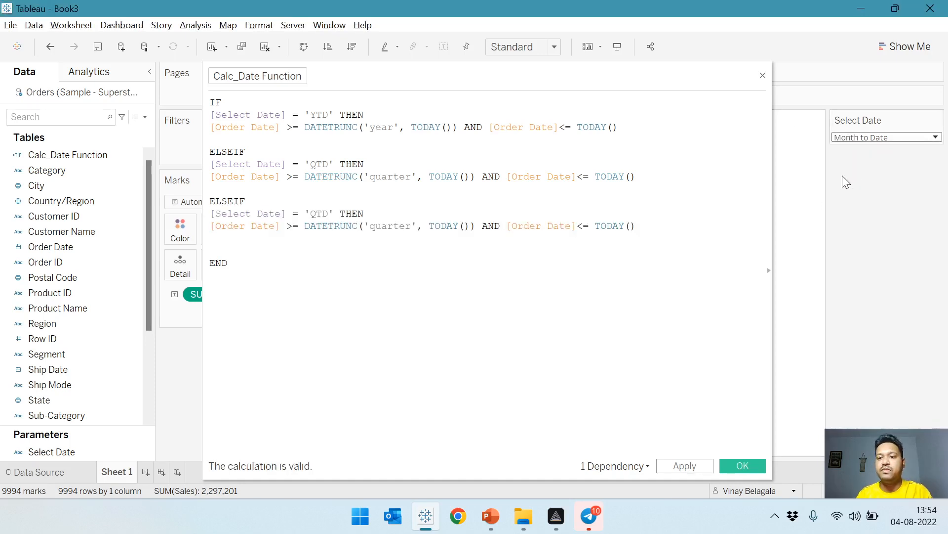
{"action": "double_click", "coordinate": [320, 214]}
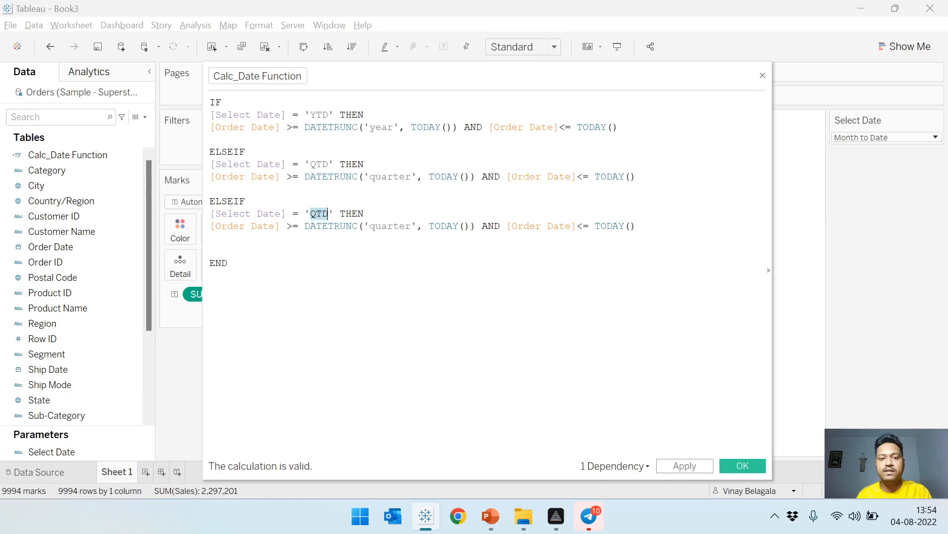
{"action": "type", "text": "MTD"}
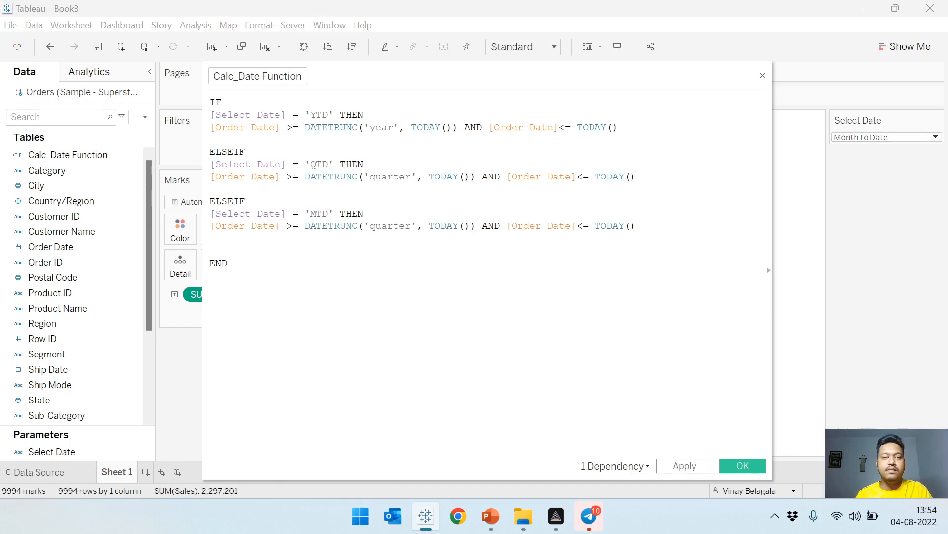
{"action": "double_click", "coordinate": [401, 226]}
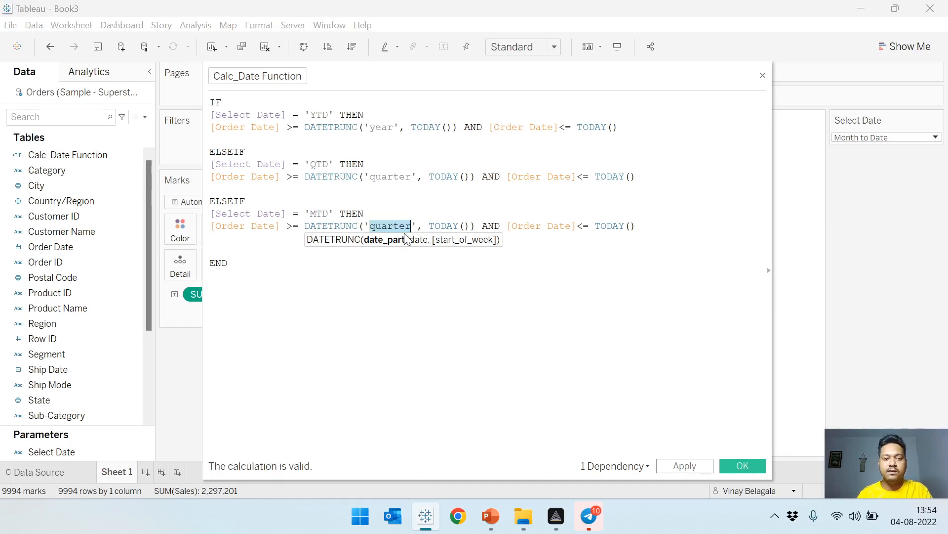
{"action": "type", "text": "month"}
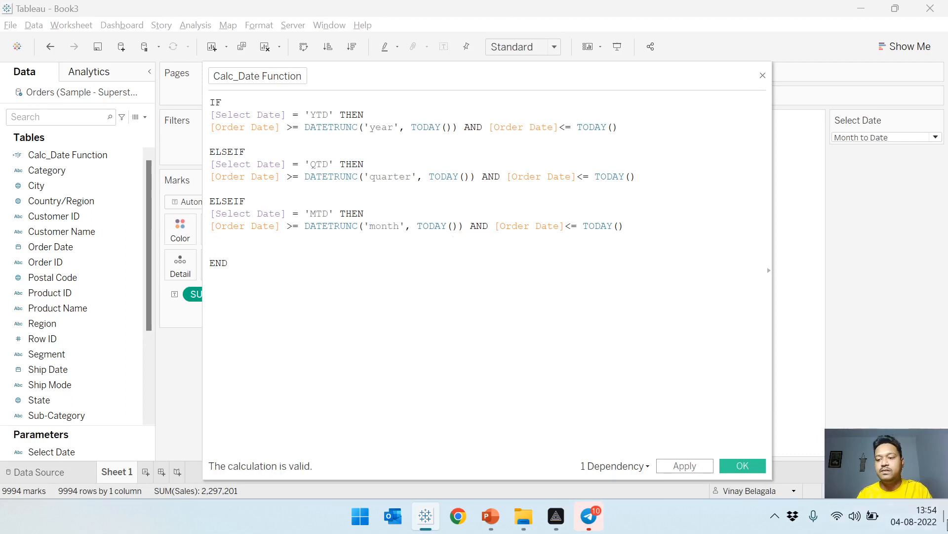
Check the current month in the system calendar and paste another copy of the QTD ELSEIF branch below the MTD branch.
{"action": "left_click", "coordinate": [914, 515]}
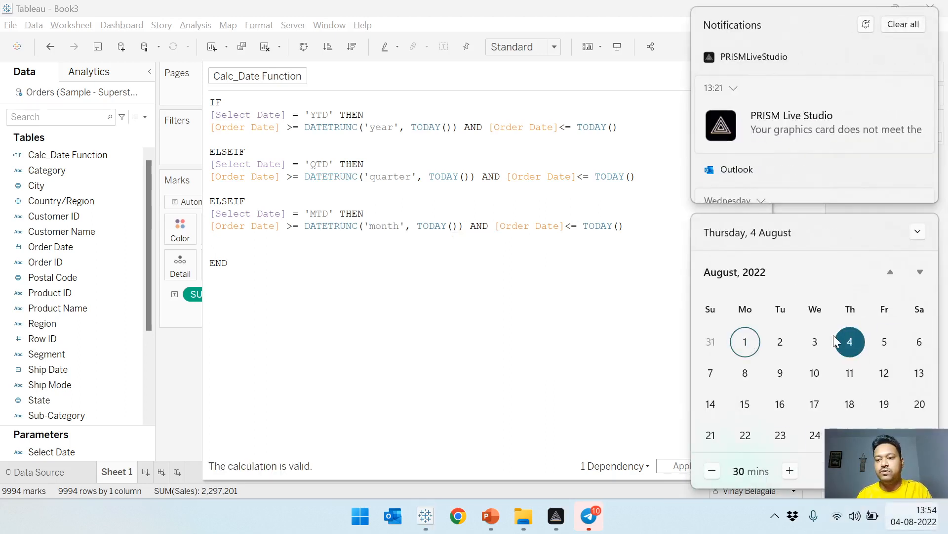
{"action": "left_click", "coordinate": [563, 324]}
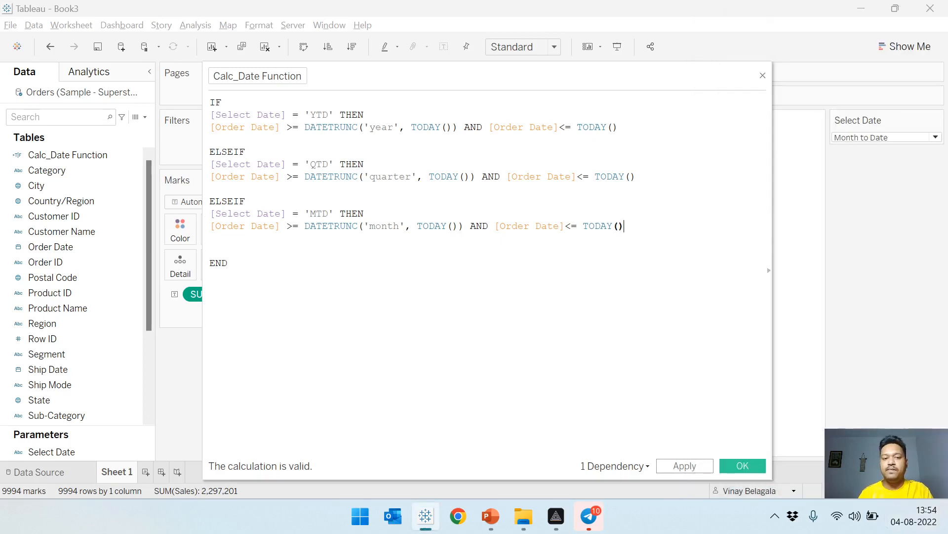
{"action": "key", "text": "Return"}
{"action": "key", "text": "Return"}
{"action": "key", "text": "ctrl+v"}
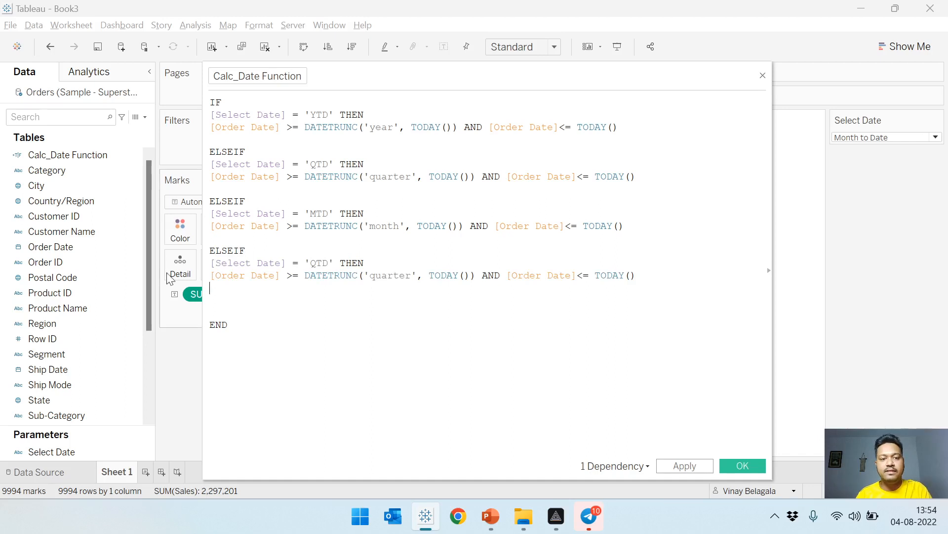
Change the last ELSEIF branch to 'WTD' with the DATETRUNC date part 'week'.
{"action": "double_click", "coordinate": [322, 263]}
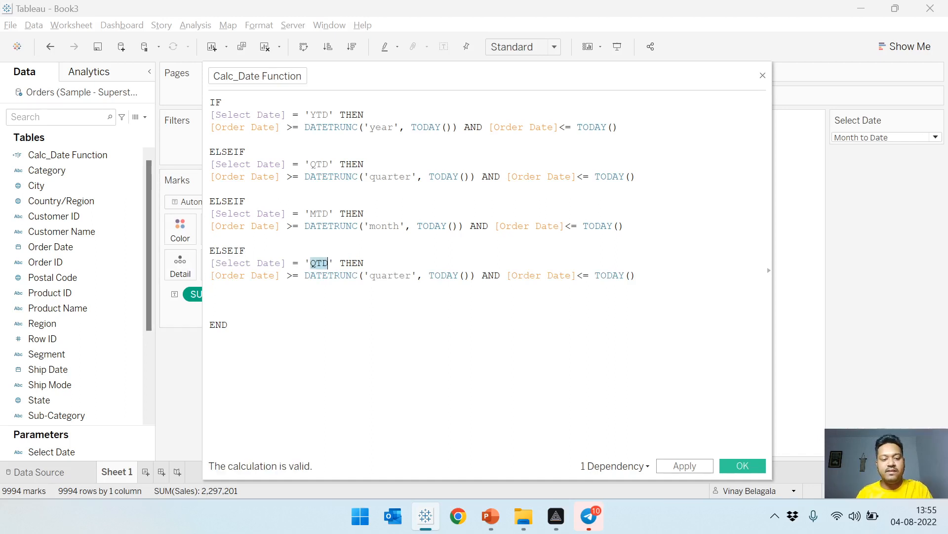
{"action": "type", "text": "WTD"}
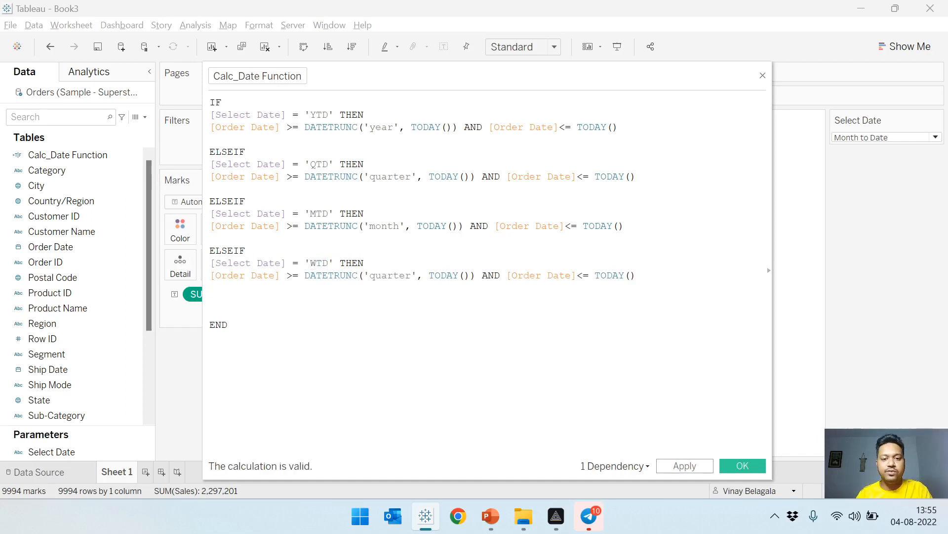
{"action": "double_click", "coordinate": [387, 276]}
{"action": "type", "text": "w"}
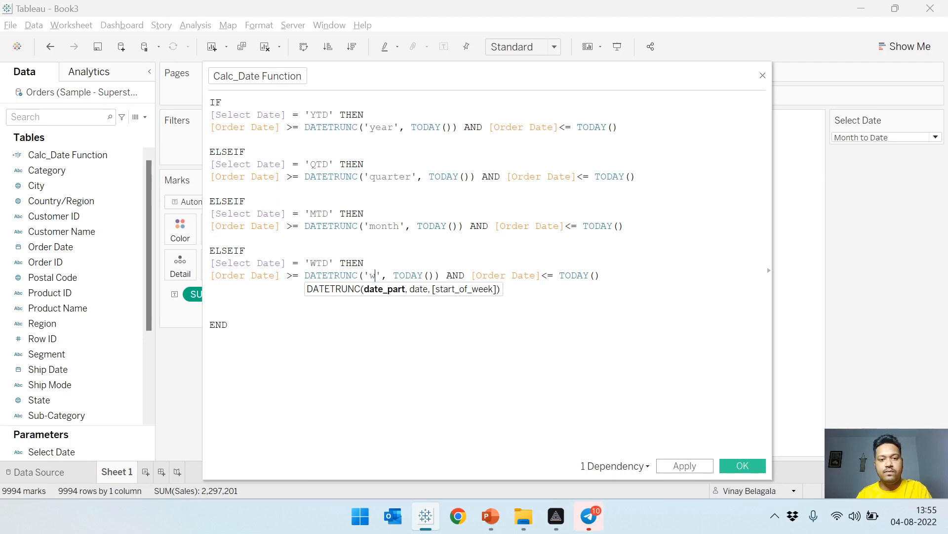
{"action": "type", "text": "eek"}
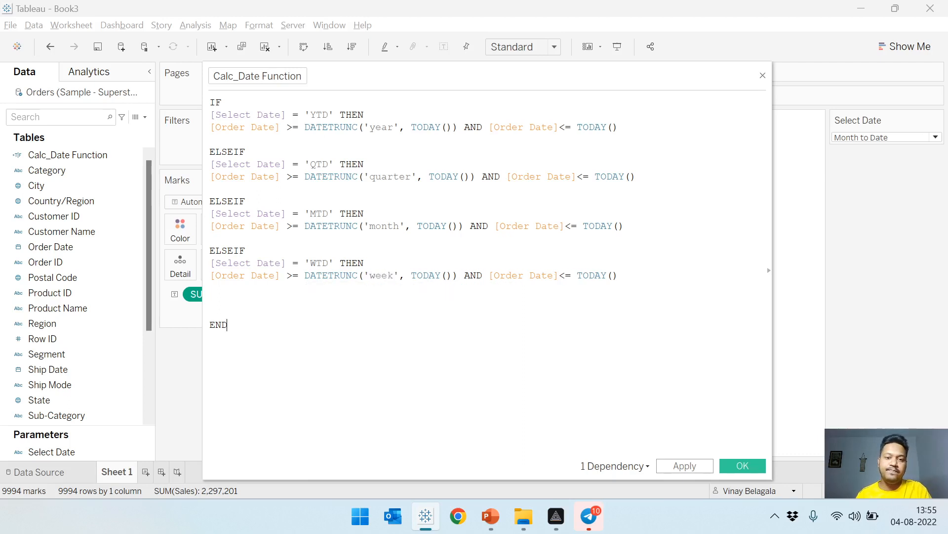
Remove one blank line above END, apply the Calc_Date Function calculation and close its editor.
{"action": "left_click", "coordinate": [914, 515]}
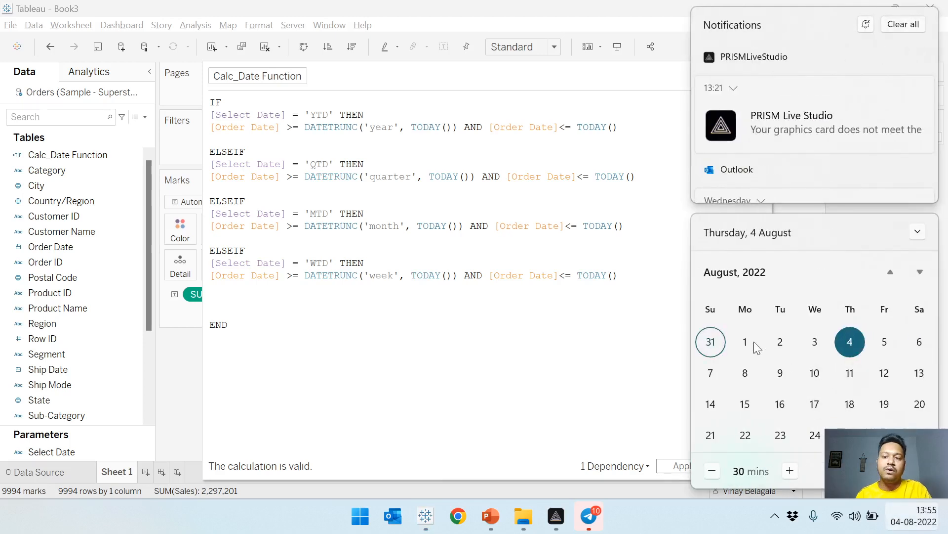
{"action": "left_click", "coordinate": [850, 342]}
{"action": "left_click", "coordinate": [210, 313]}
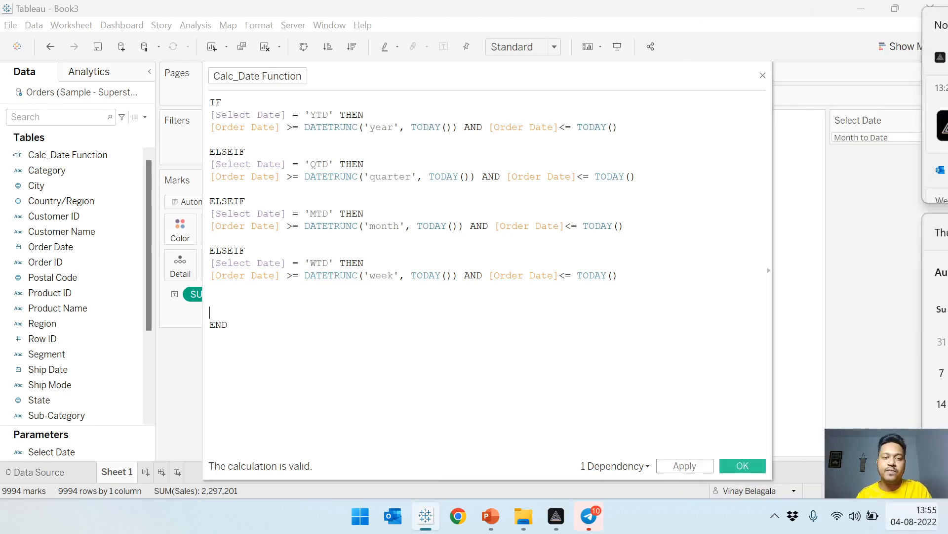
{"action": "key", "text": "BackSpace"}
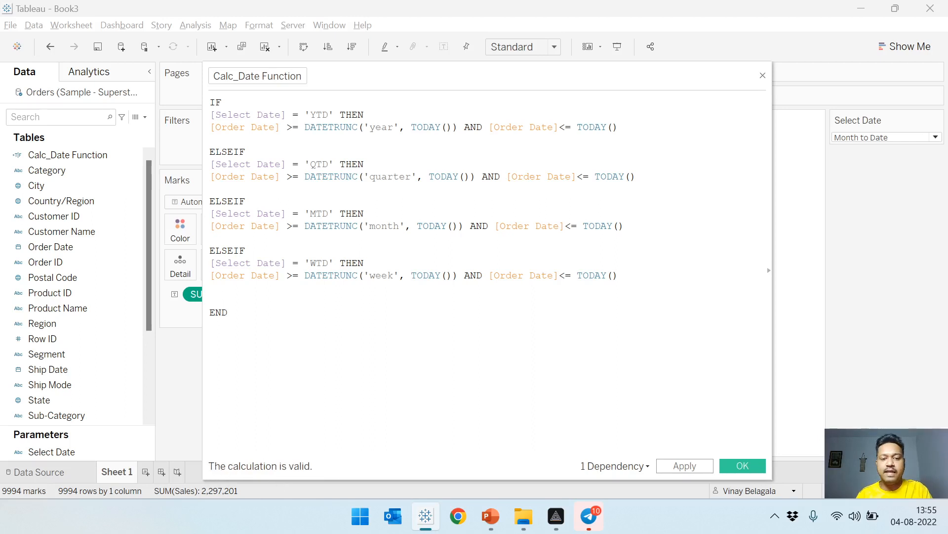
{"action": "left_click", "coordinate": [699, 466]}
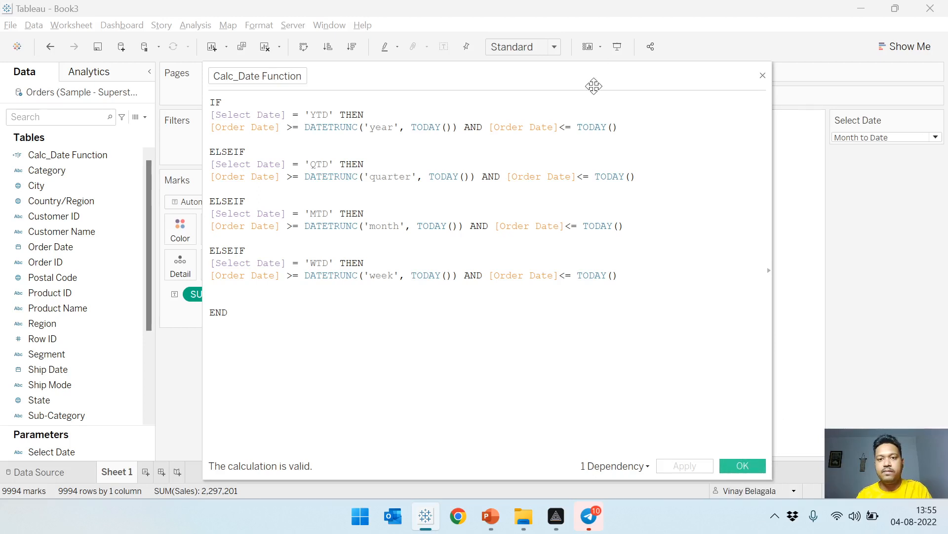
{"action": "left_click_drag", "start_coordinate": [594, 86], "coordinate": [560, 63]}
{"action": "left_click", "coordinate": [721, 442]}
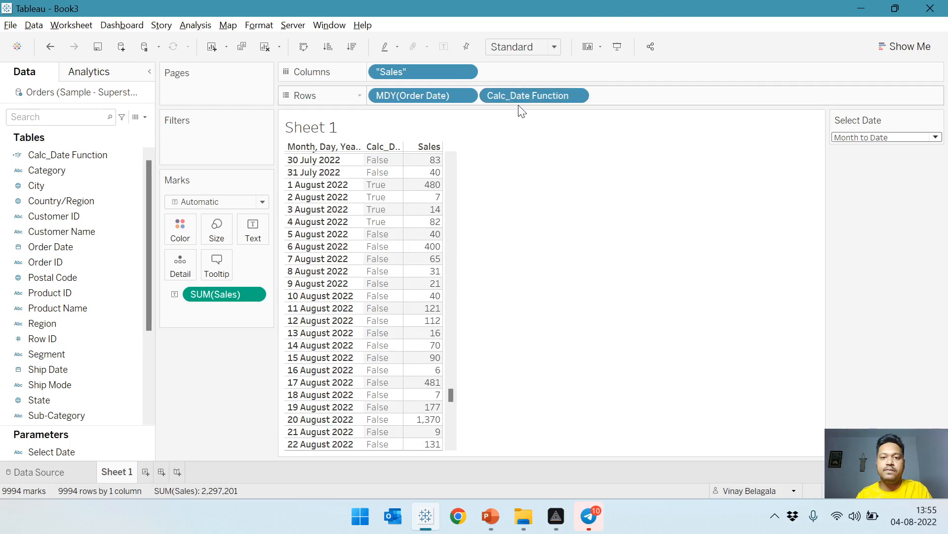
Remove Calc_Date Function from Rows and add it as a filter that keeps only True.
{"action": "left_click_drag", "start_coordinate": [524, 97], "coordinate": [124, 139]}
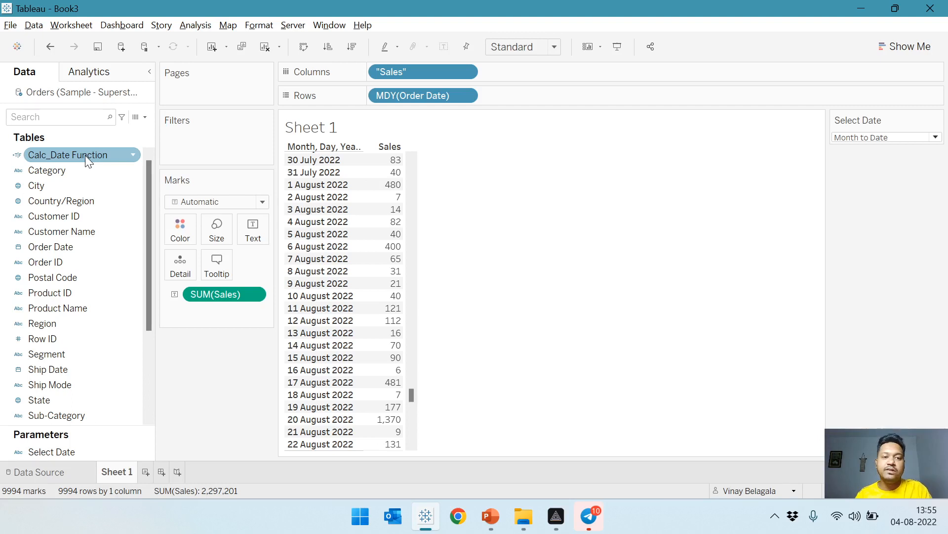
{"action": "left_click_drag", "start_coordinate": [85, 155], "coordinate": [217, 146]}
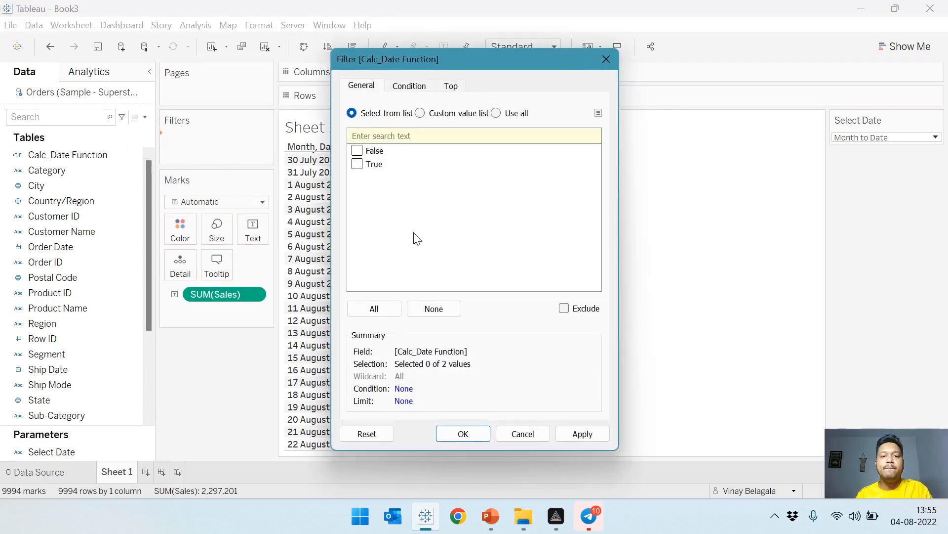
{"action": "left_click", "coordinate": [569, 438]}
{"action": "left_click", "coordinate": [463, 434]}
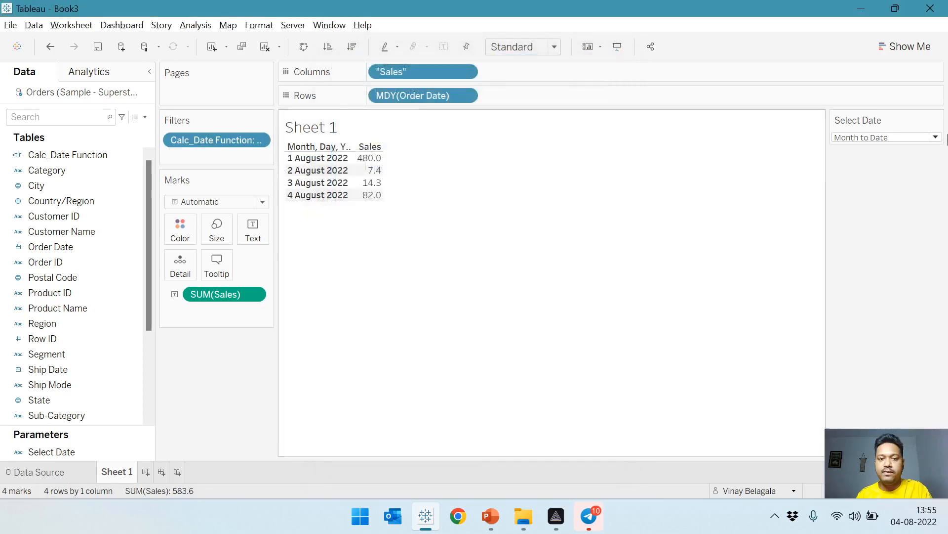
Set the Select Date parameter to Year to Date to test the filtered table.
{"action": "left_click", "coordinate": [857, 137]}
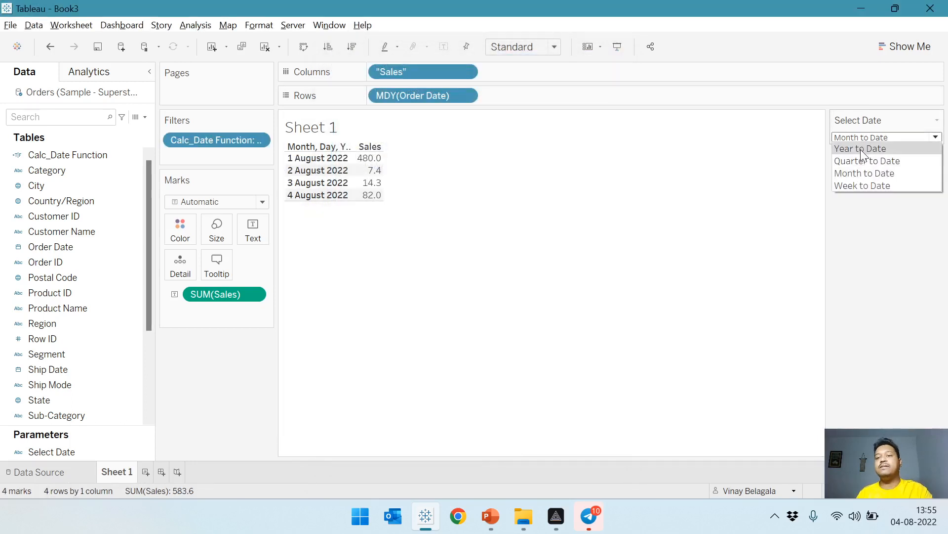
{"action": "left_click", "coordinate": [860, 150]}
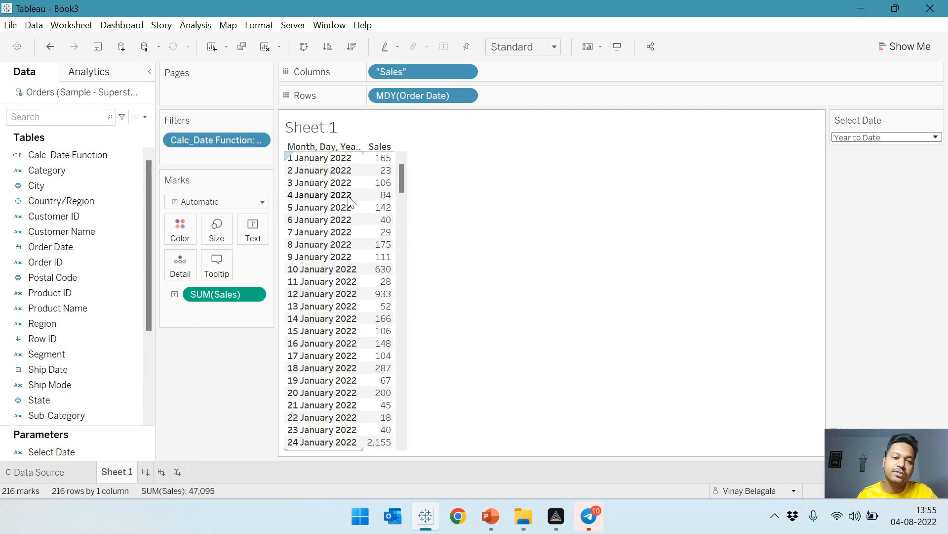
Check the first and last dates of the Year to Date table against the current system date.
{"action": "left_click", "coordinate": [316, 158]}
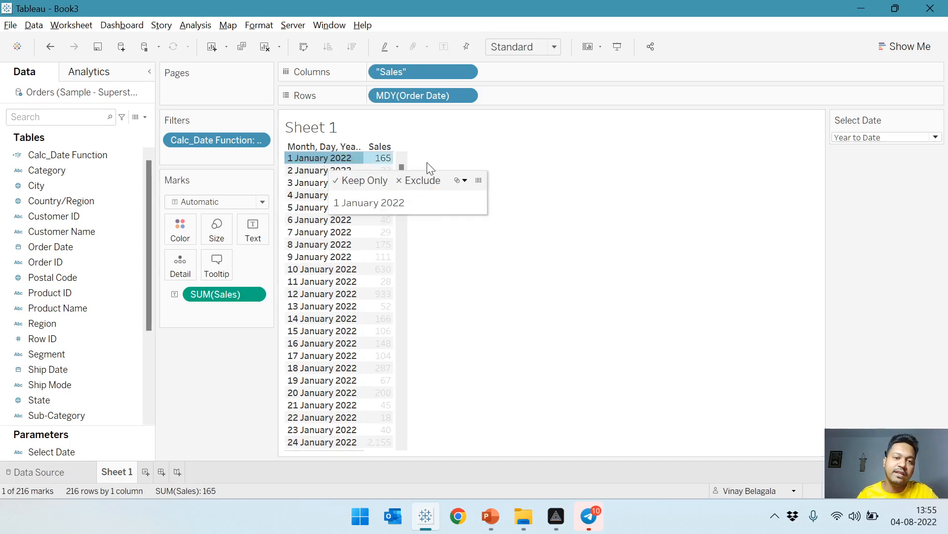
{"action": "left_click", "coordinate": [462, 180]}
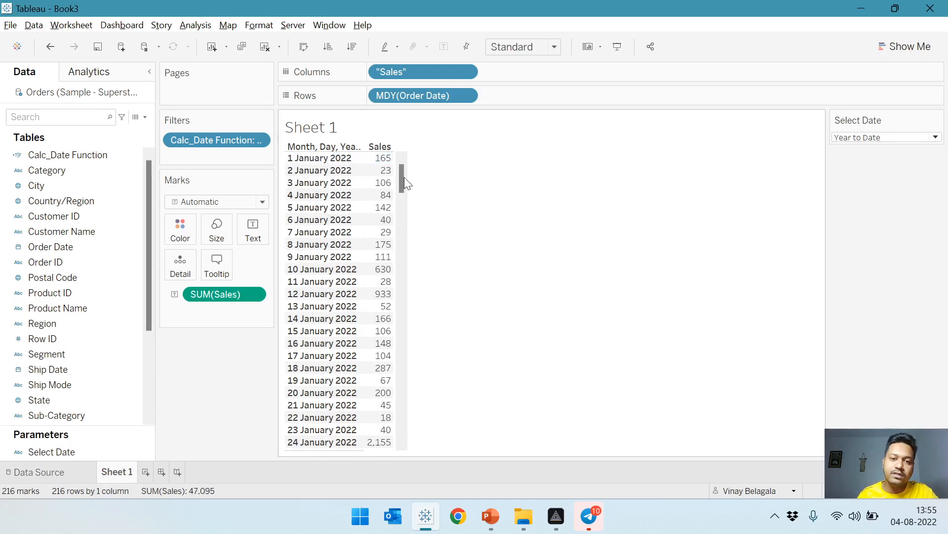
{"action": "left_click_drag", "start_coordinate": [404, 179], "coordinate": [398, 453]}
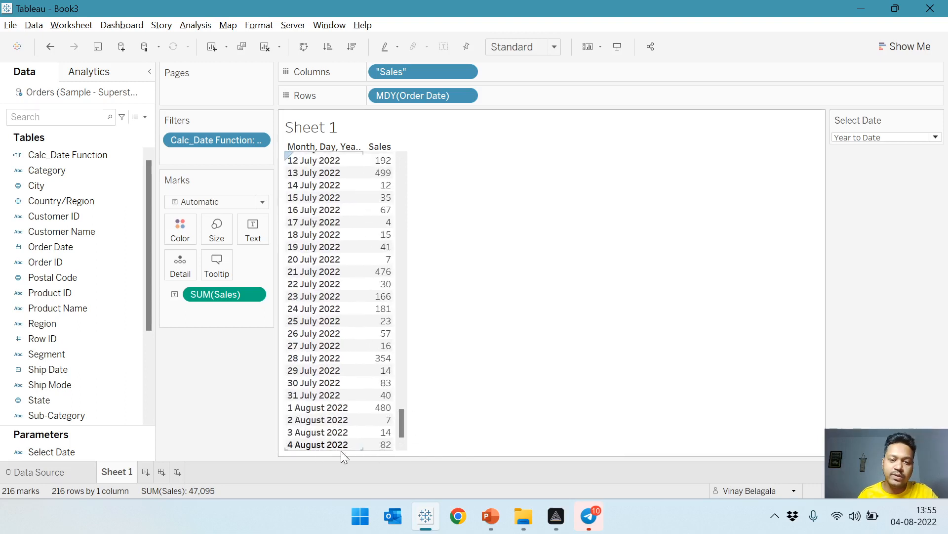
{"action": "left_click", "coordinate": [914, 517]}
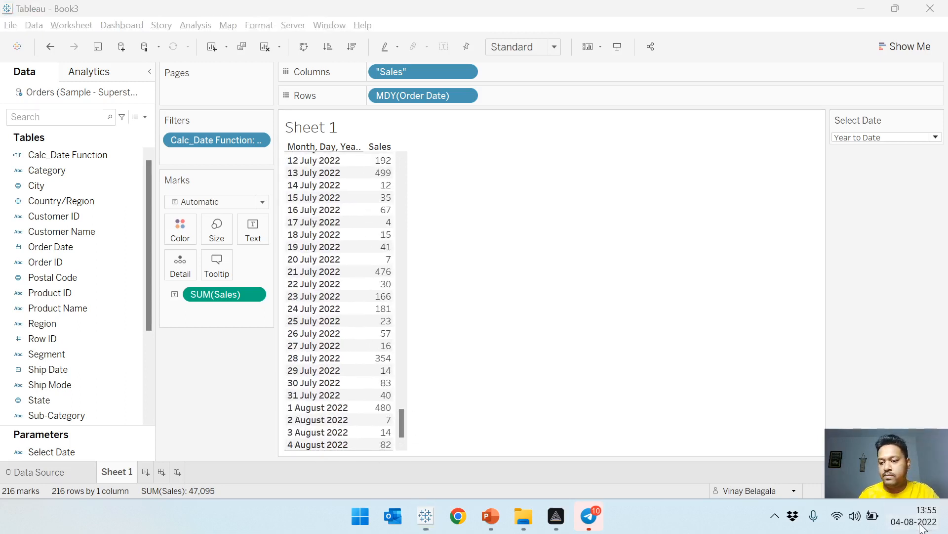
{"action": "left_click", "coordinate": [561, 335]}
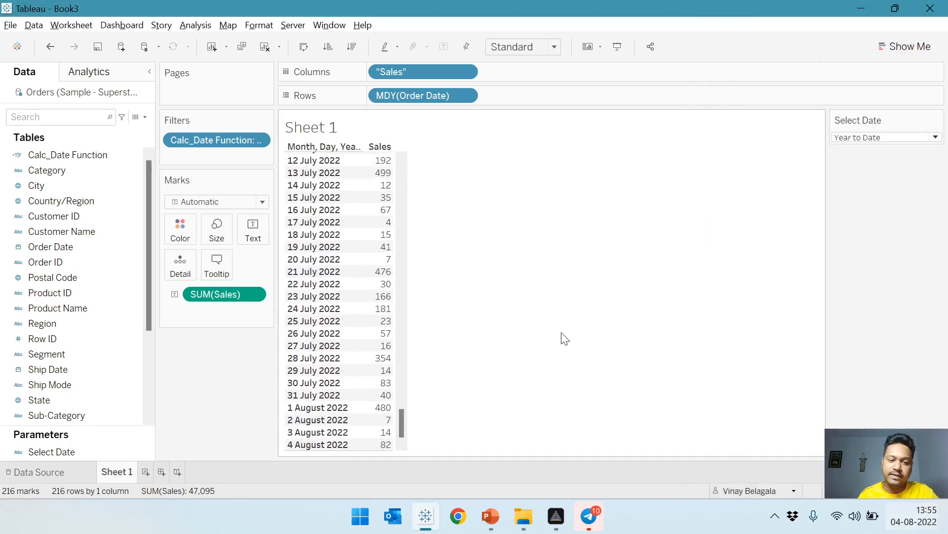
Set the Select Date parameter to Quarter to Date and review the daily rows from first to last date.
{"action": "left_click", "coordinate": [888, 137]}
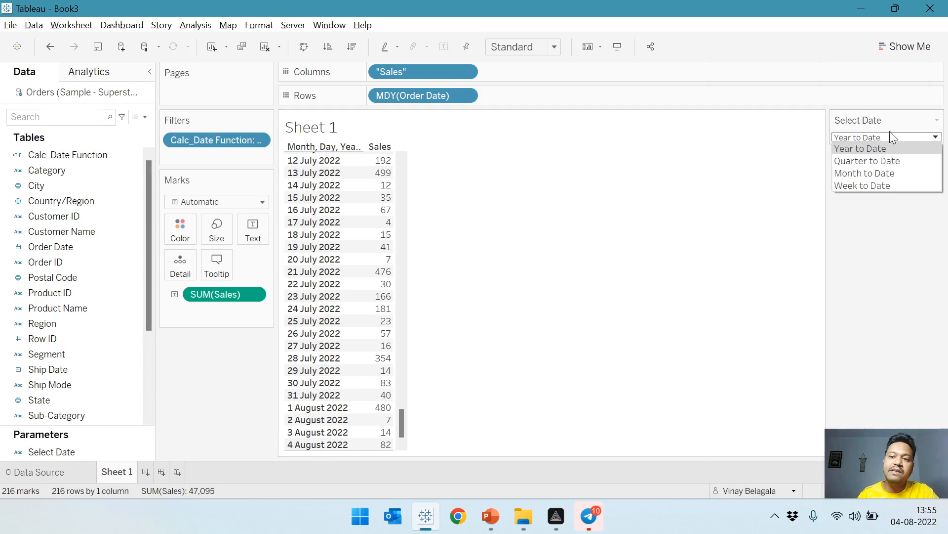
{"action": "left_click", "coordinate": [898, 157]}
{"action": "scroll", "coordinate": [656, 271], "scroll_direction": "up", "scroll_amount": 5}
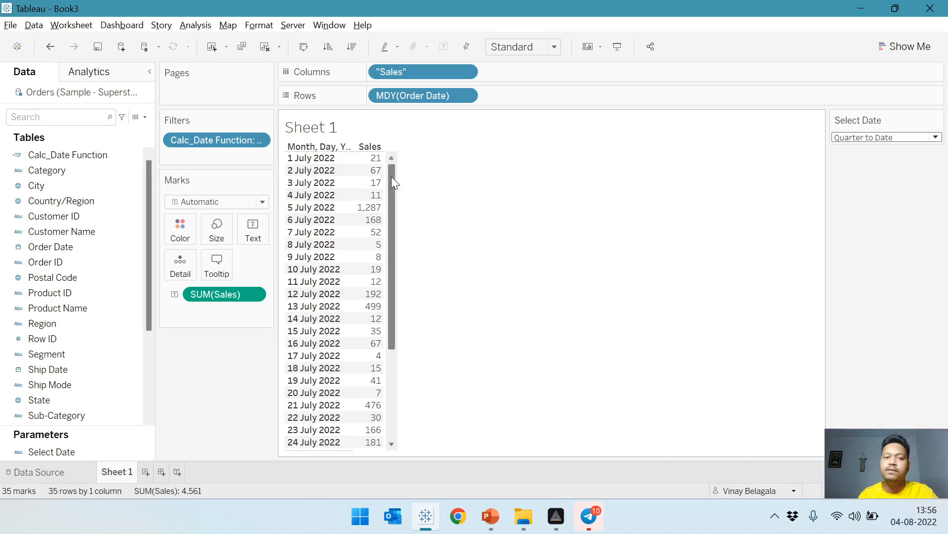
{"action": "left_click", "coordinate": [306, 167]}
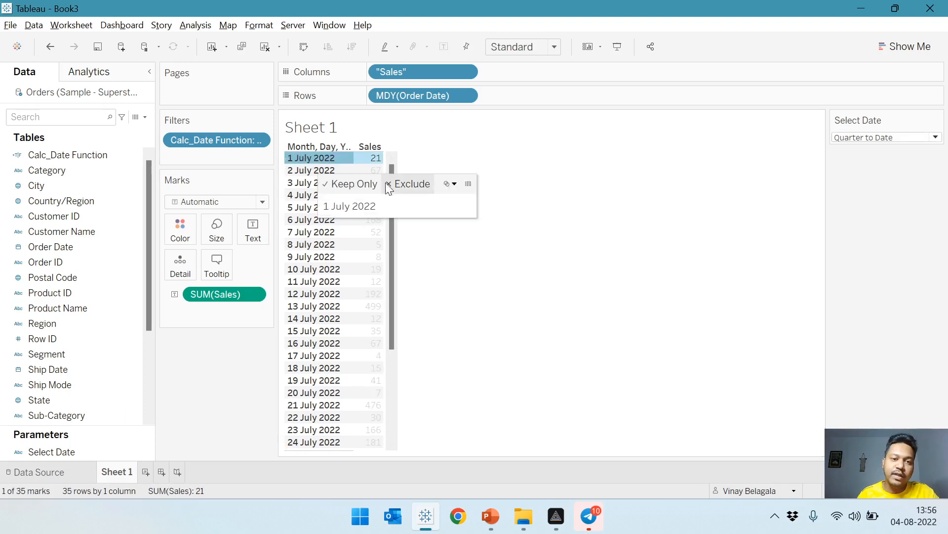
{"action": "left_click", "coordinate": [417, 278]}
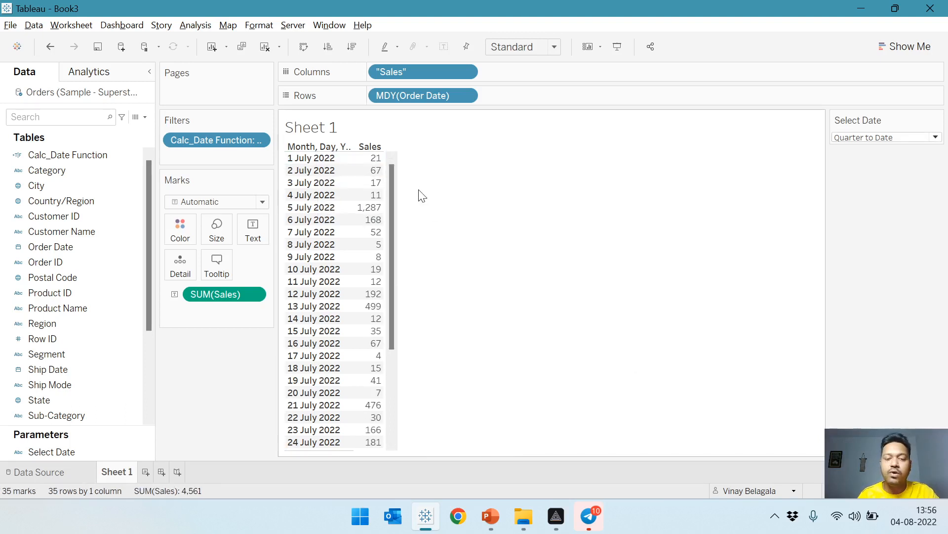
{"action": "left_click_drag", "start_coordinate": [394, 230], "coordinate": [391, 395]}
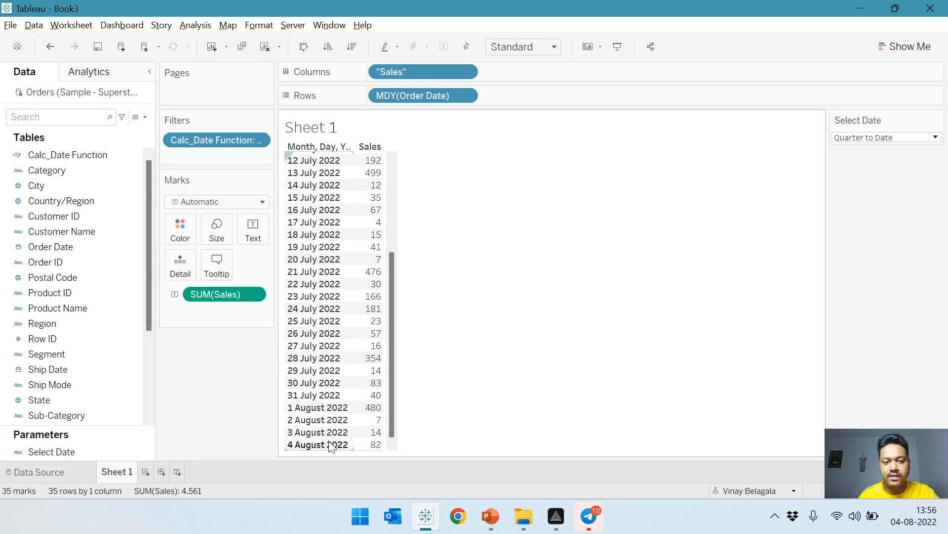
Set the Select Date parameter to Month to Date and compare the listed dates with the system calendar.
{"action": "left_click", "coordinate": [860, 139]}
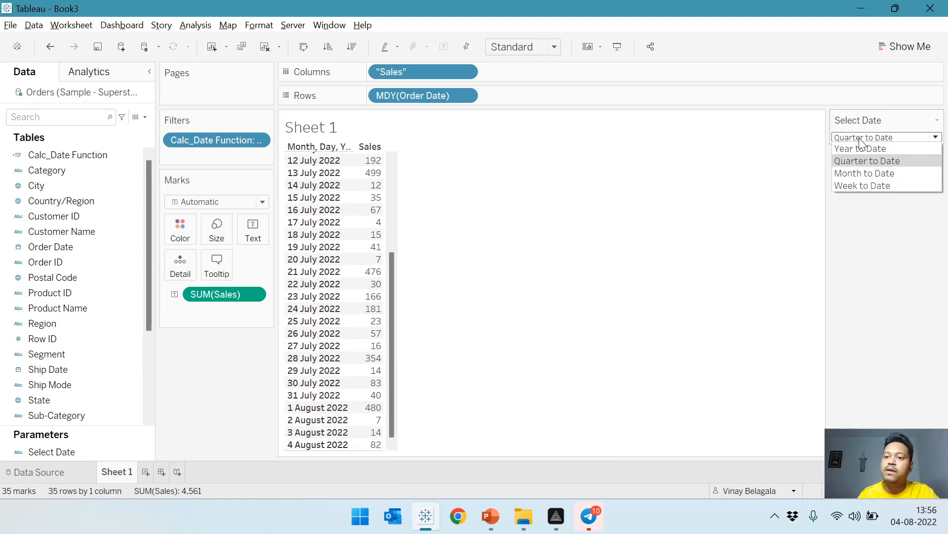
{"action": "left_click", "coordinate": [894, 173]}
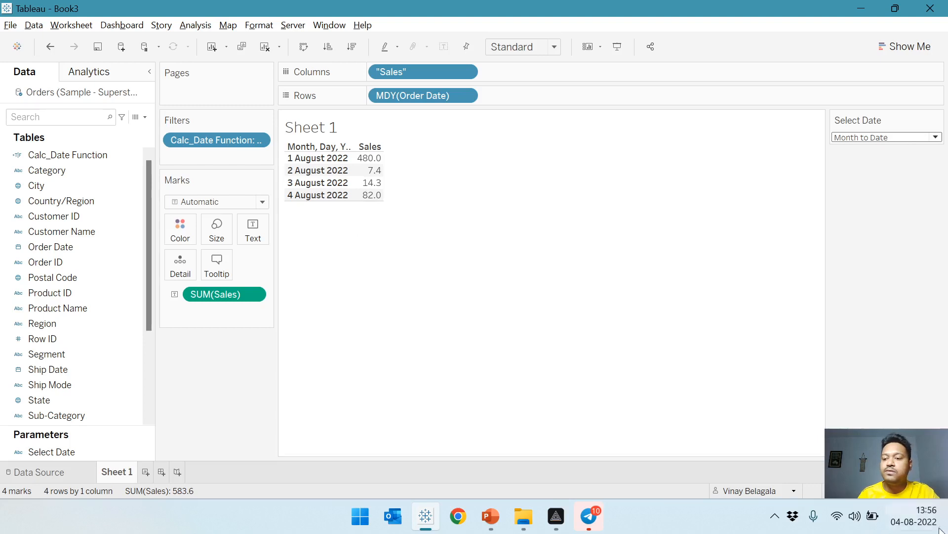
{"action": "left_click", "coordinate": [914, 517]}
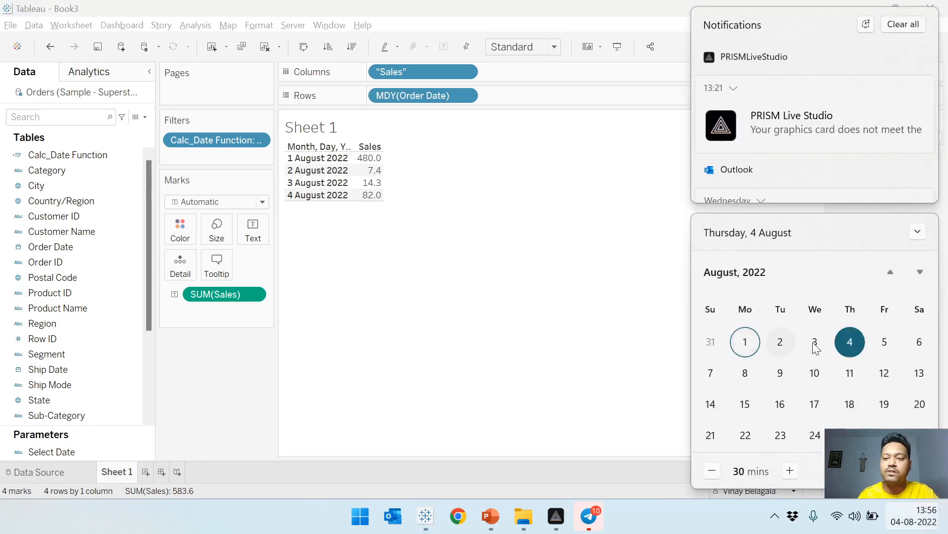
{"action": "left_click", "coordinate": [459, 214]}
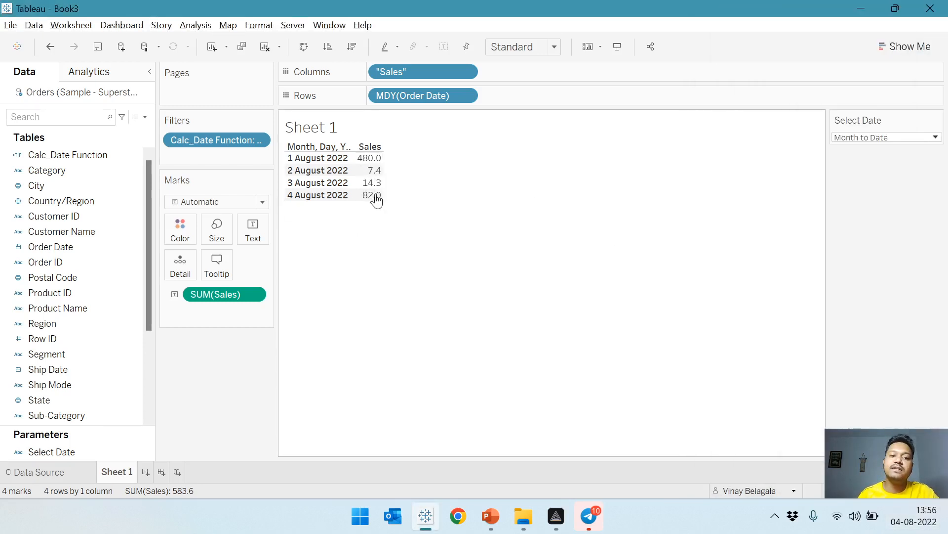
{"action": "left_click", "coordinate": [914, 516]}
{"action": "left_click", "coordinate": [719, 197]}
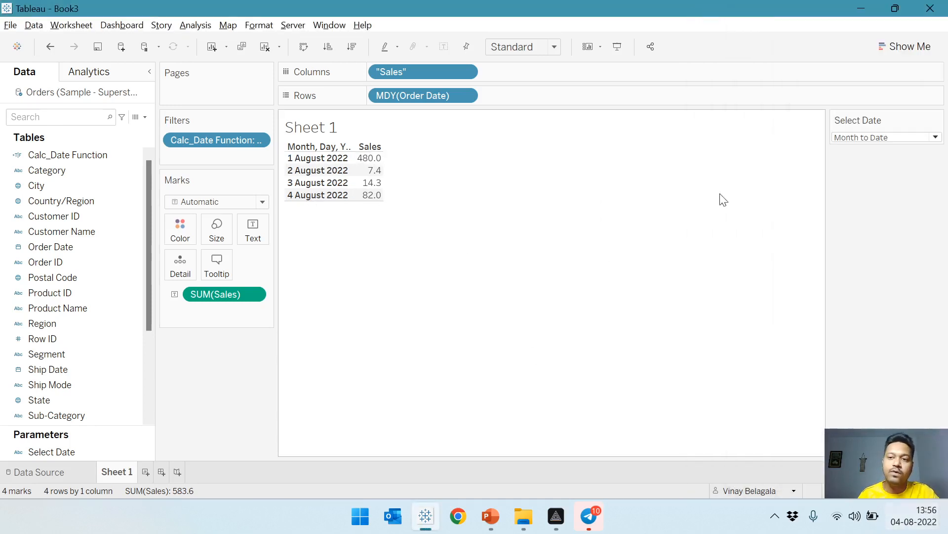
Set the Select Date parameter to Week to Date and check its first and last rows against the current week in the system calendar.
{"action": "left_click", "coordinate": [848, 139]}
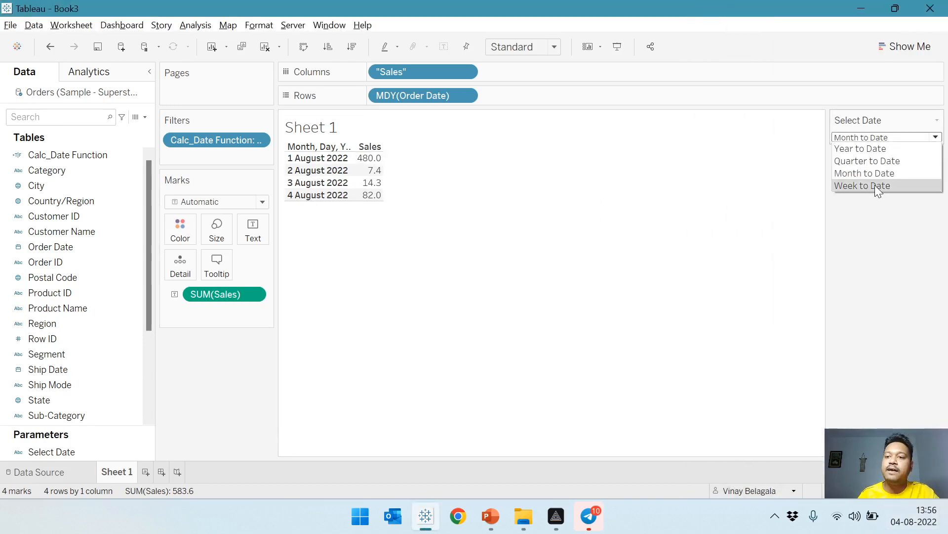
{"action": "left_click", "coordinate": [875, 186]}
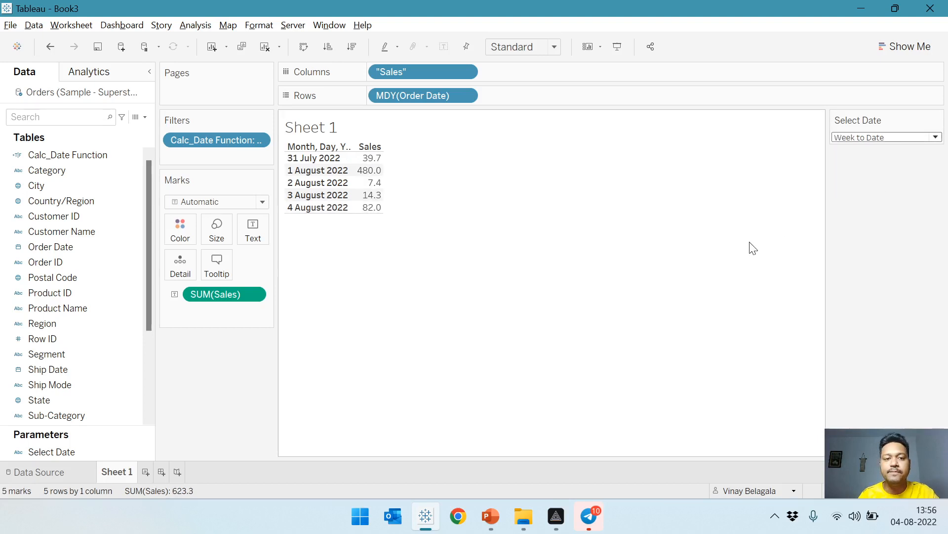
{"action": "left_click", "coordinate": [902, 516]}
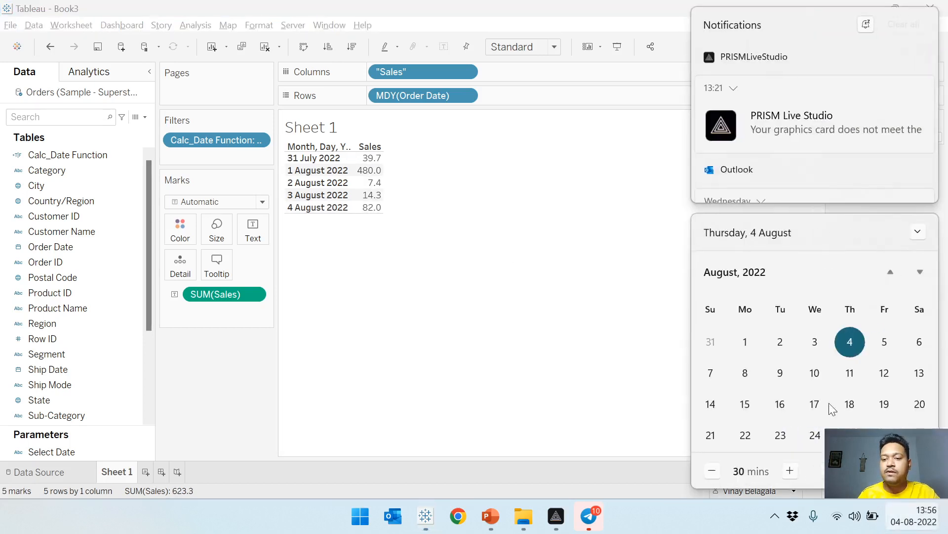
{"action": "left_click", "coordinate": [711, 345]}
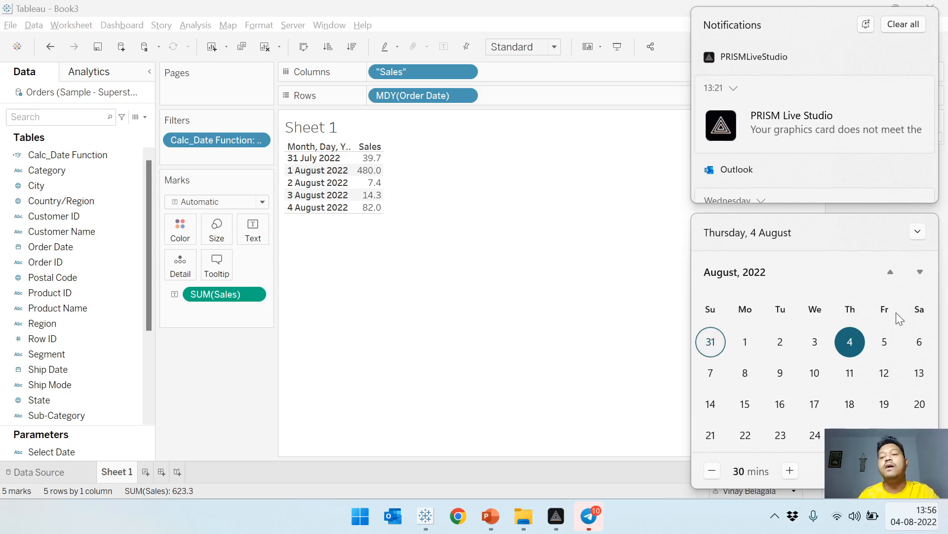
{"action": "left_click", "coordinate": [613, 316]}
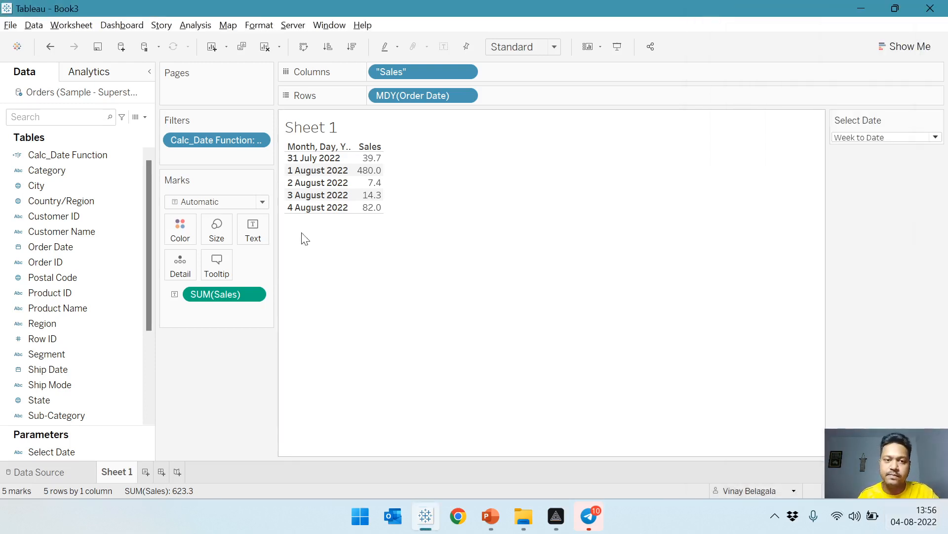
{"action": "left_click", "coordinate": [312, 157]}
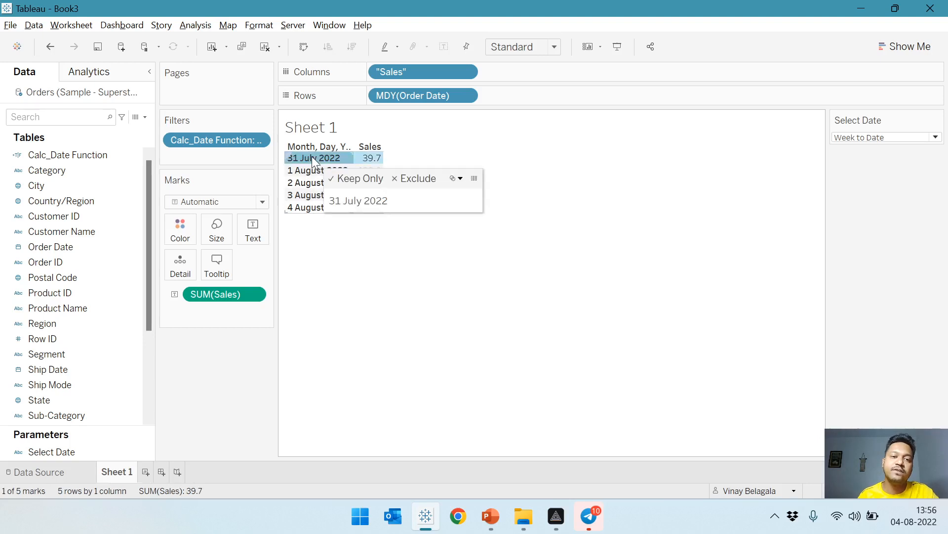
{"action": "left_click", "coordinate": [298, 208]}
{"action": "left_click", "coordinate": [509, 251]}
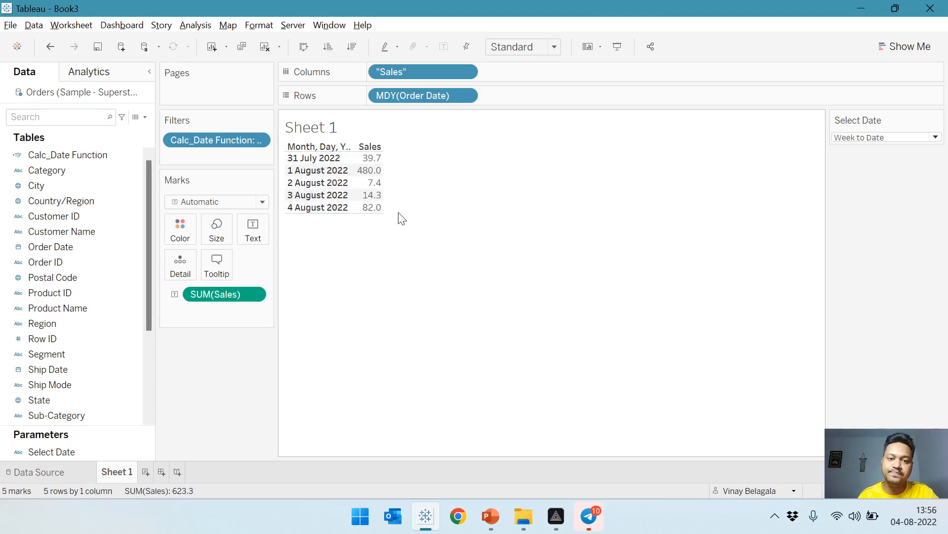
Set Select Date to Year to Date and change the Order Date level on Rows to the discrete Month.
{"action": "left_click", "coordinate": [884, 138]}
{"action": "left_click", "coordinate": [859, 184]}
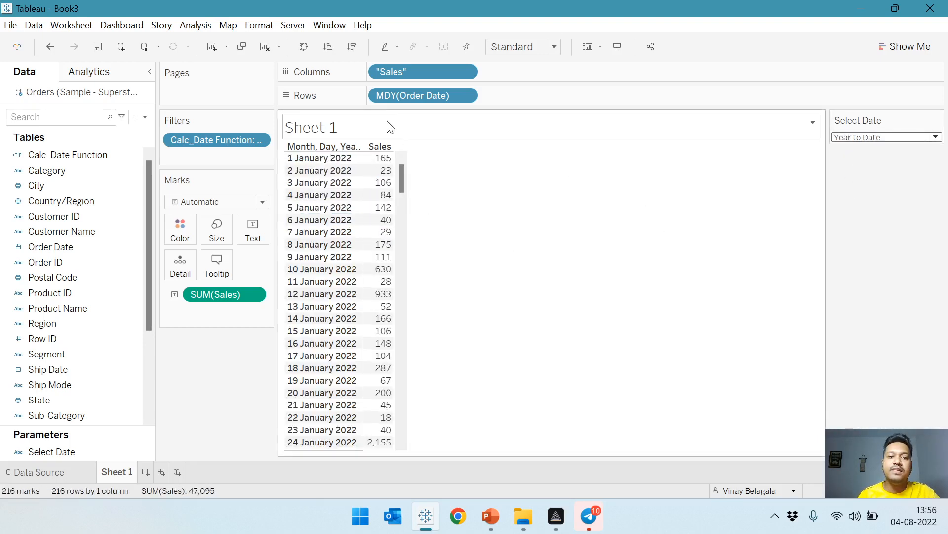
{"action": "right_click", "coordinate": [400, 99]}
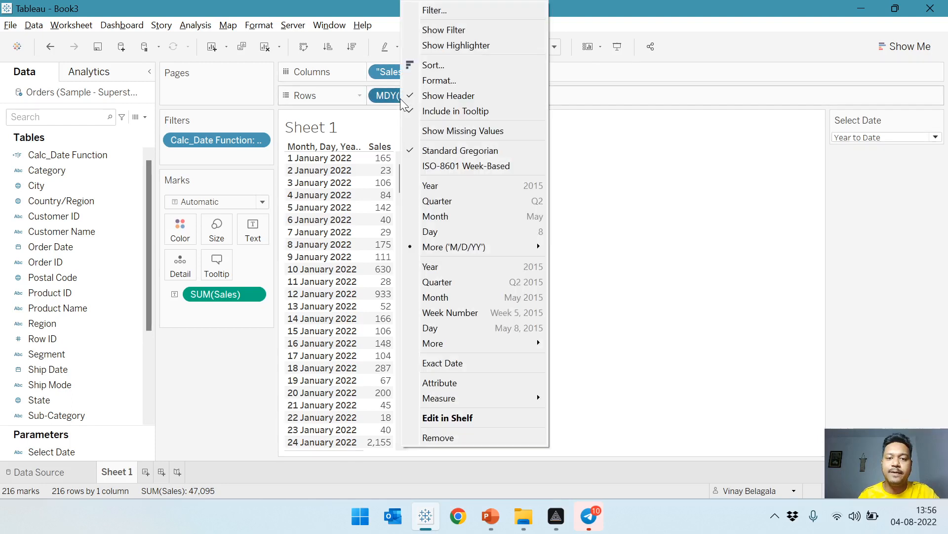
{"action": "left_click", "coordinate": [470, 215]}
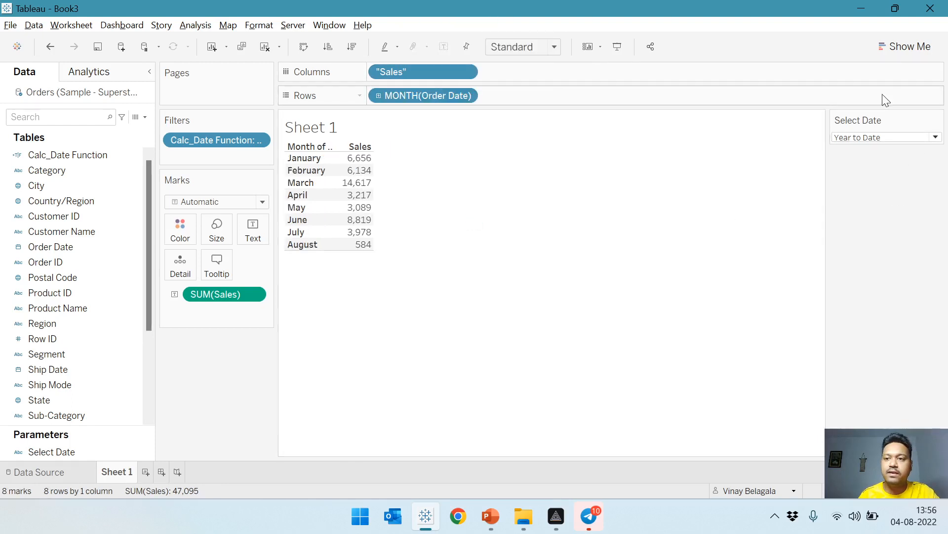
Convert the monthly sales table into a continuous line chart and show its mark labels.
{"action": "left_click", "coordinate": [907, 47]}
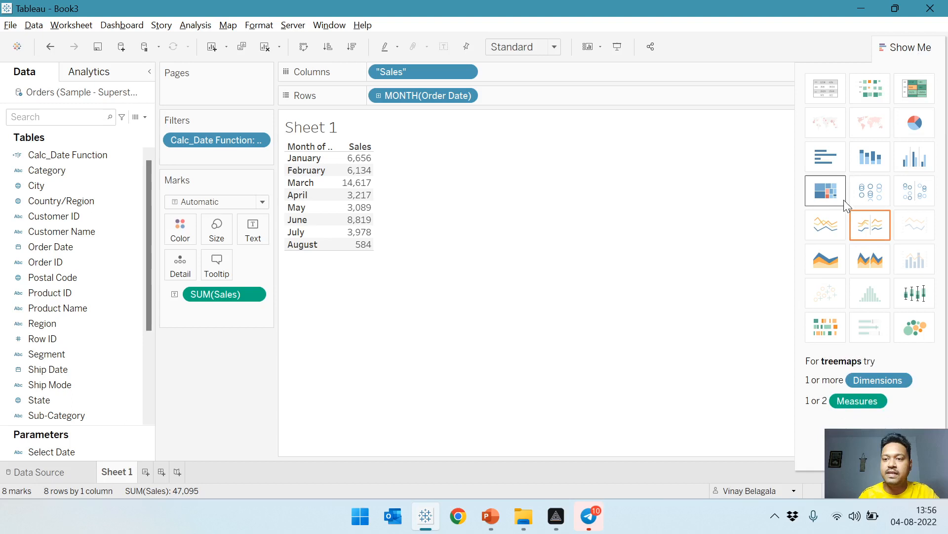
{"action": "left_click", "coordinate": [826, 224]}
{"action": "left_click", "coordinate": [905, 47]}
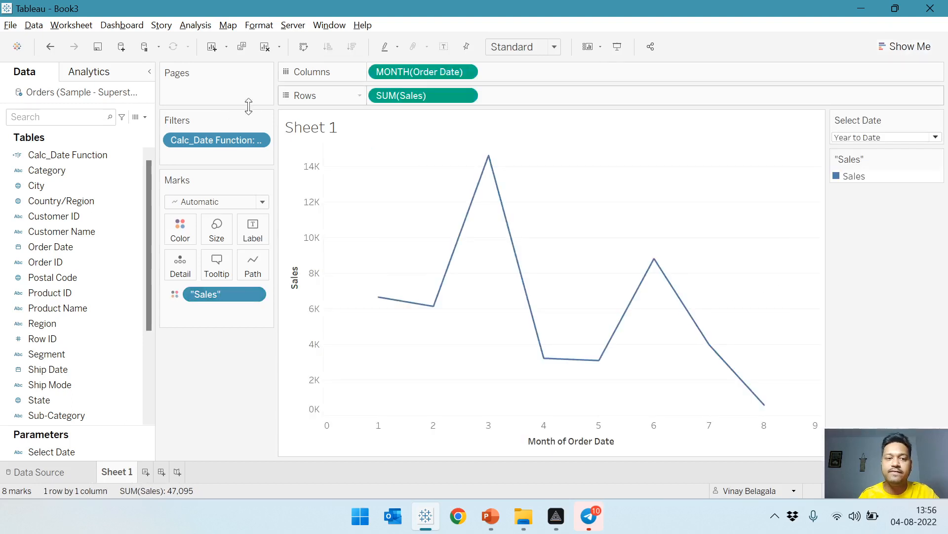
{"action": "left_click", "coordinate": [253, 229]}
{"action": "left_click", "coordinate": [280, 258]}
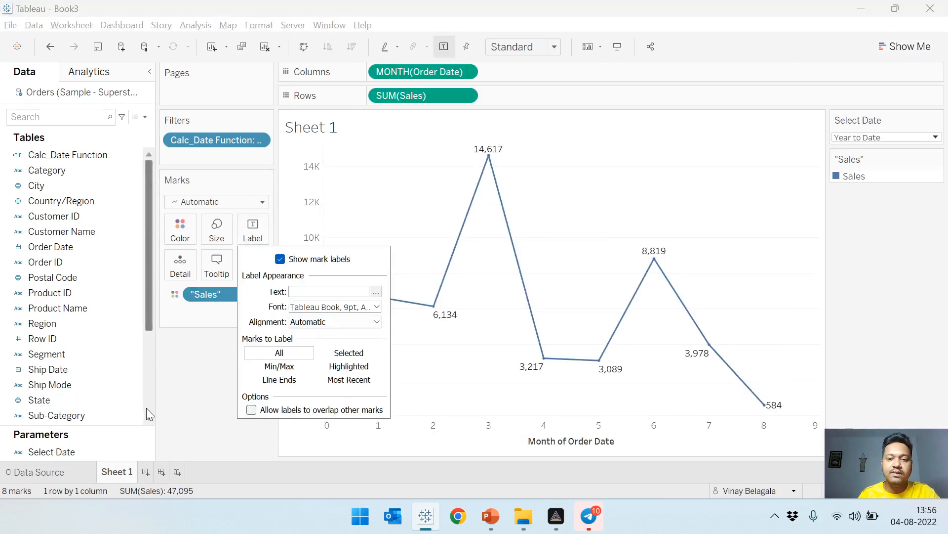
{"action": "left_click", "coordinate": [203, 405]}
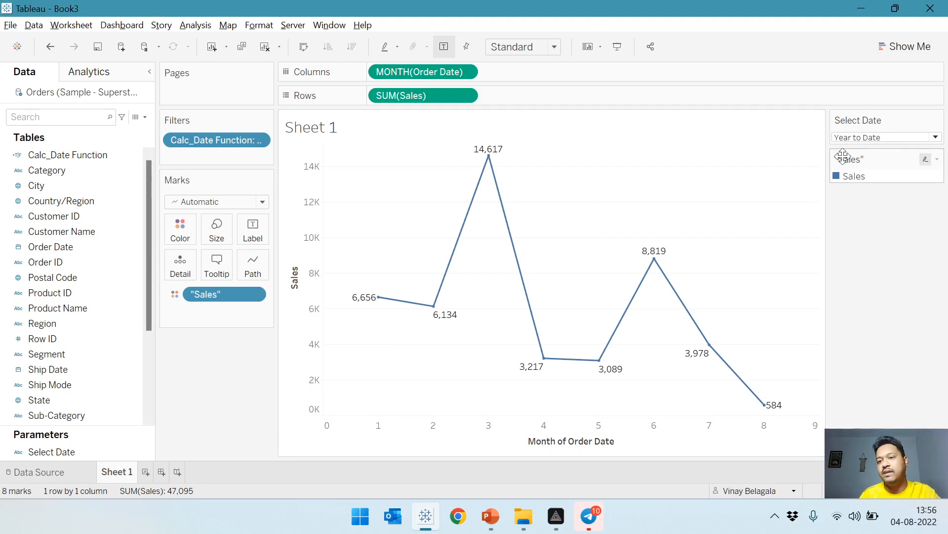
Set the Select Date parameter to Month to Date to test the line chart.
{"action": "left_click", "coordinate": [875, 139]}
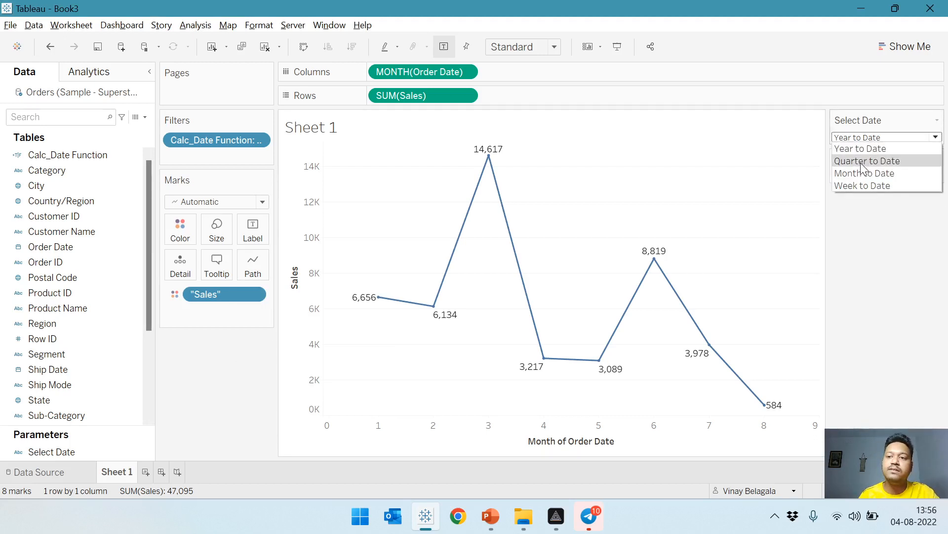
{"action": "left_click", "coordinate": [865, 170]}
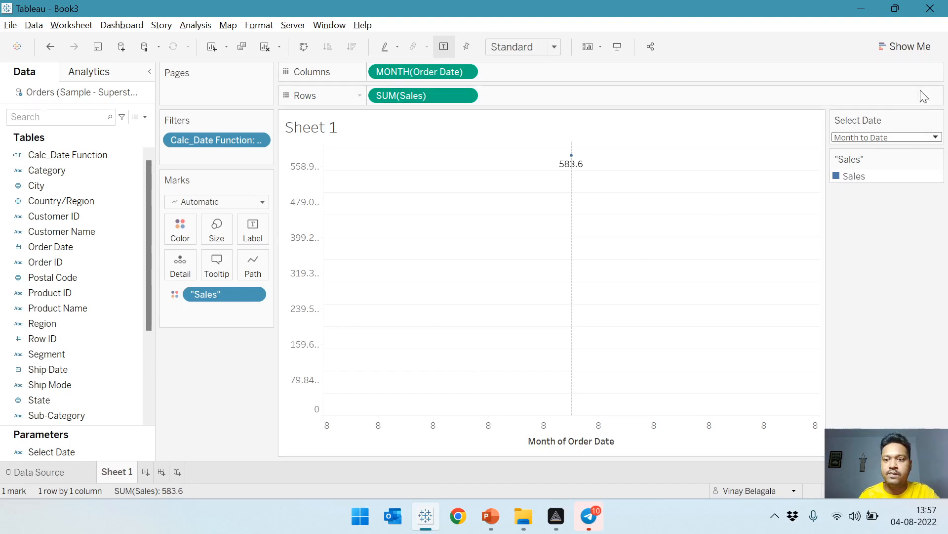
{"action": "left_click", "coordinate": [858, 139]}
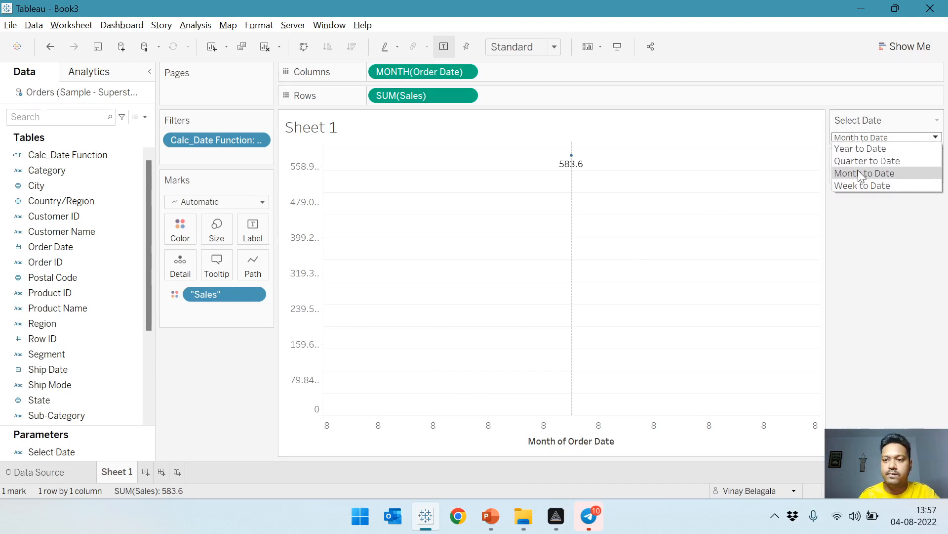
{"action": "left_click", "coordinate": [862, 176]}
Set the Select Date parameter to Quarter to Date and inspect the last point's details on the line chart.
{"action": "left_click", "coordinate": [862, 139]}
{"action": "left_click", "coordinate": [864, 161]}
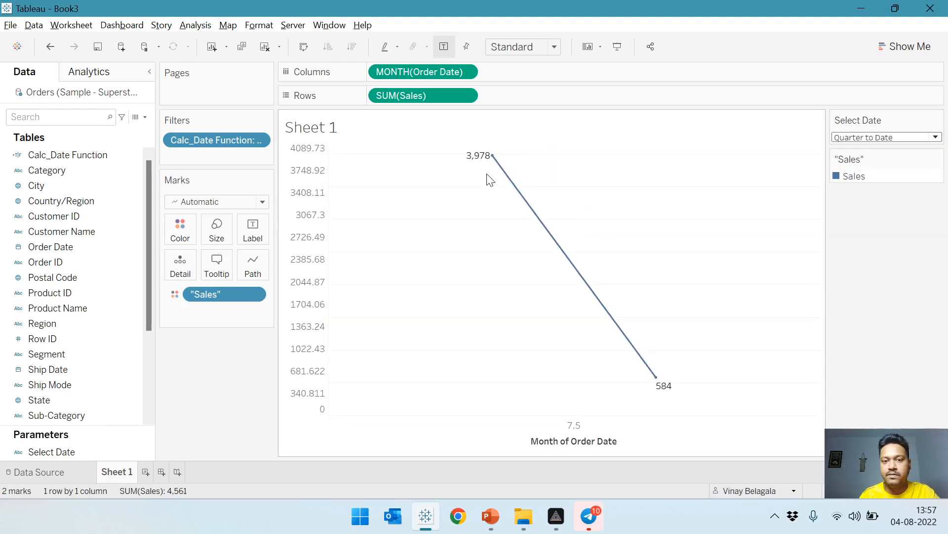
{"action": "mouse_move", "coordinate": [648, 380]}
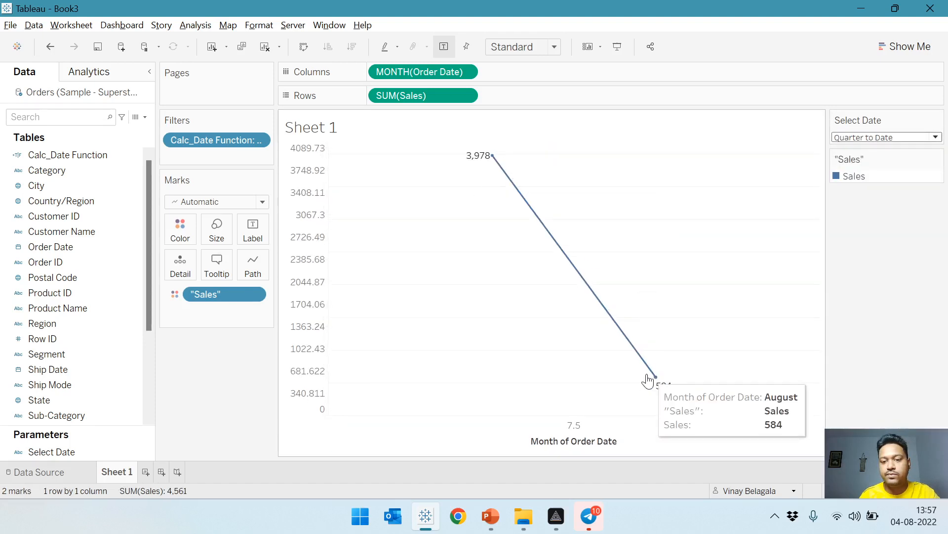
Set the Select Date parameter to Month to Date to check the line chart's single point.
{"action": "left_click", "coordinate": [873, 138]}
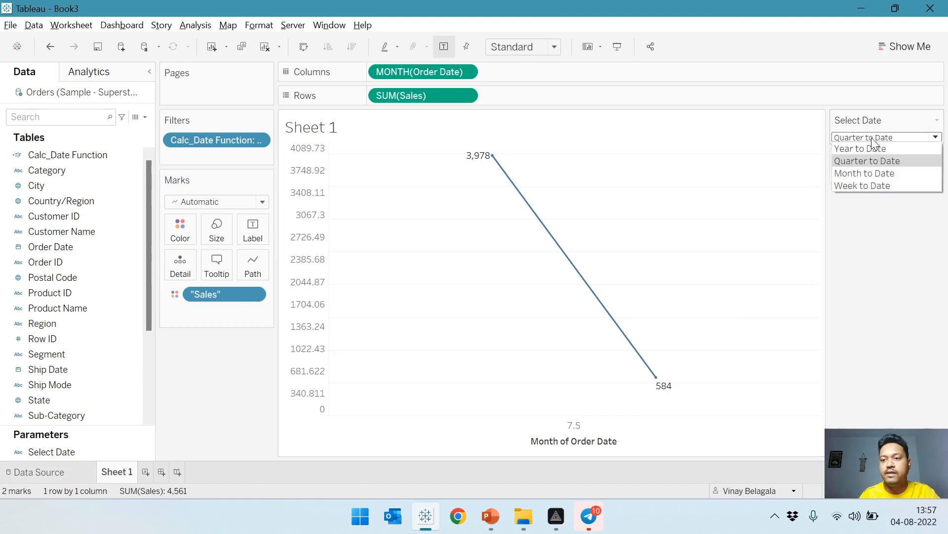
{"action": "left_click", "coordinate": [876, 172]}
{"action": "mouse_move", "coordinate": [575, 165]}
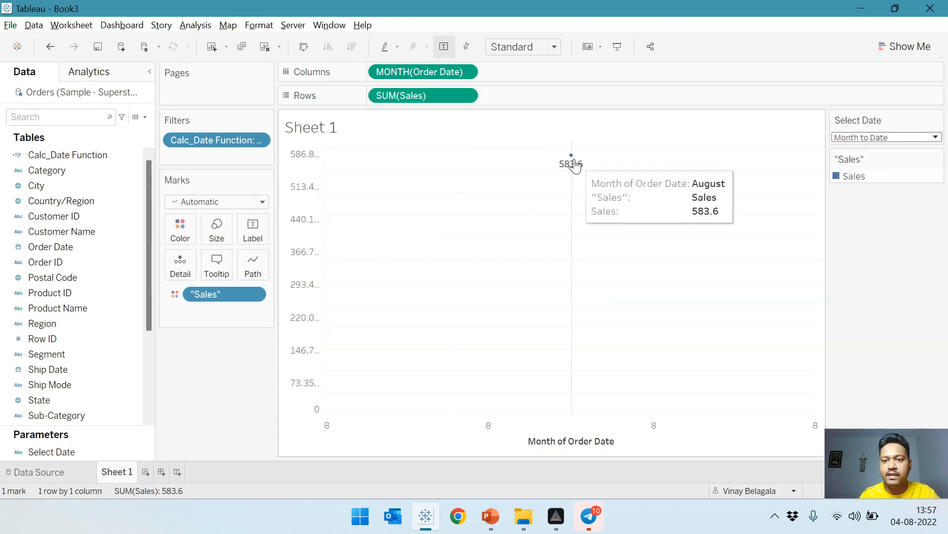
Set the Select Date parameter to Week to Date and inspect the details of both points on the line.
{"action": "left_click", "coordinate": [842, 140]}
{"action": "left_click", "coordinate": [856, 185]}
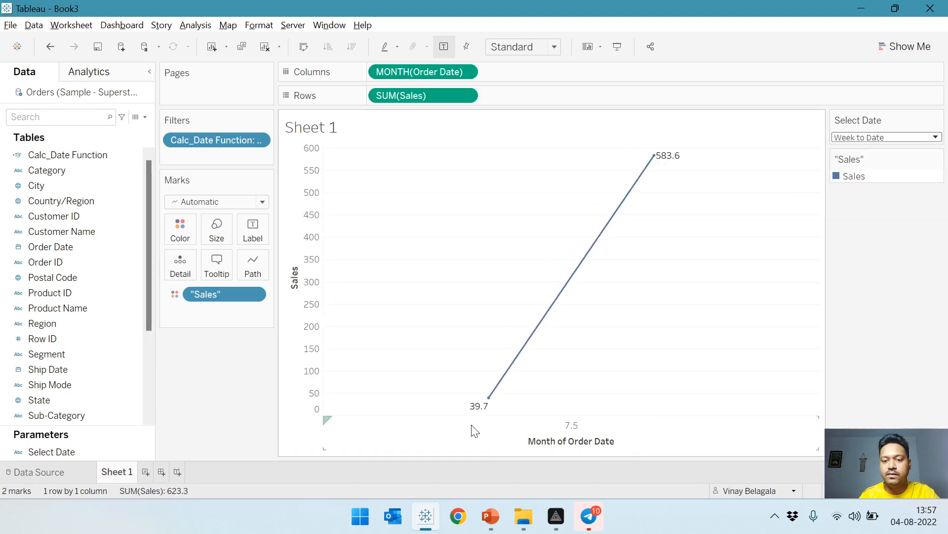
{"action": "mouse_move", "coordinate": [489, 408]}
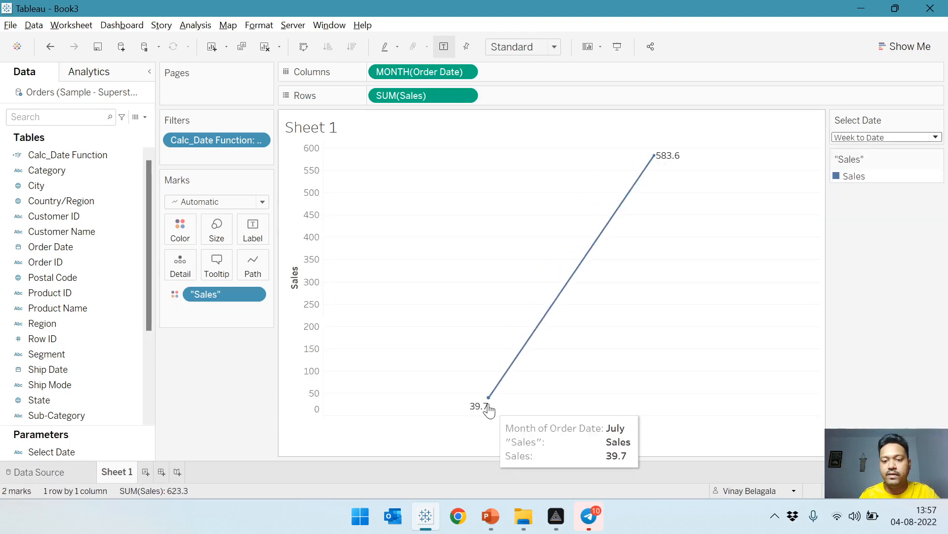
{"action": "mouse_move", "coordinate": [654, 159]}
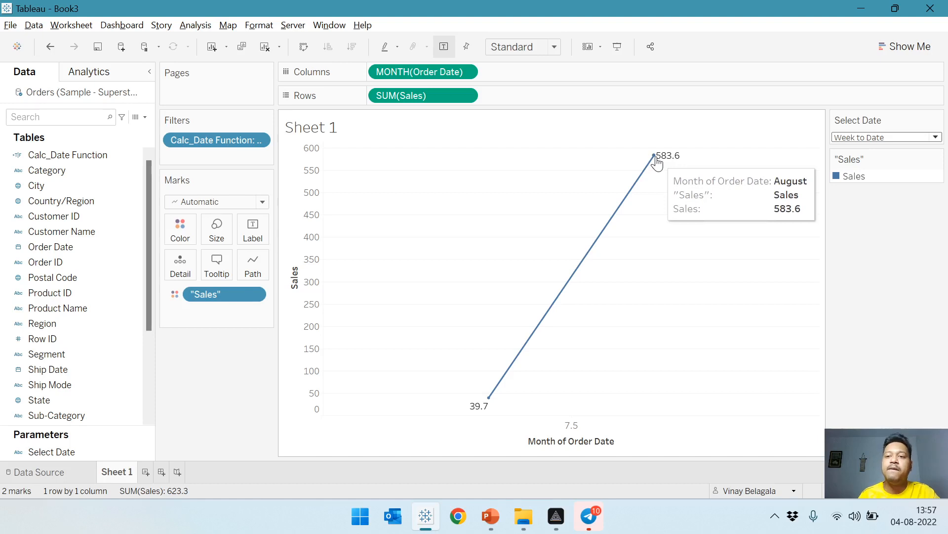
Set the Select Date parameter back to Year to Date for the monthly sales line chart.
{"action": "left_click", "coordinate": [862, 137]}
{"action": "left_click", "coordinate": [866, 147]}
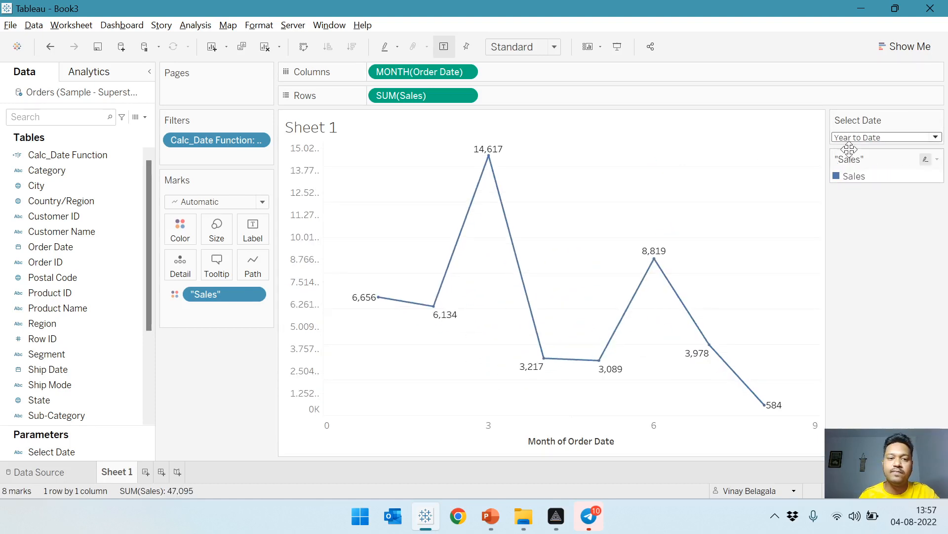
{"action": "right_click", "coordinate": [414, 78]}
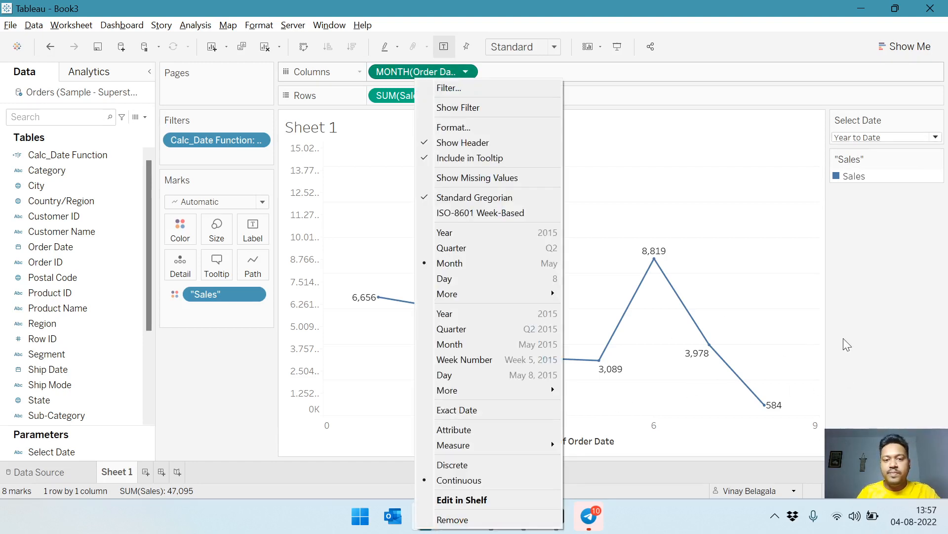
{"action": "left_click", "coordinate": [874, 311]}
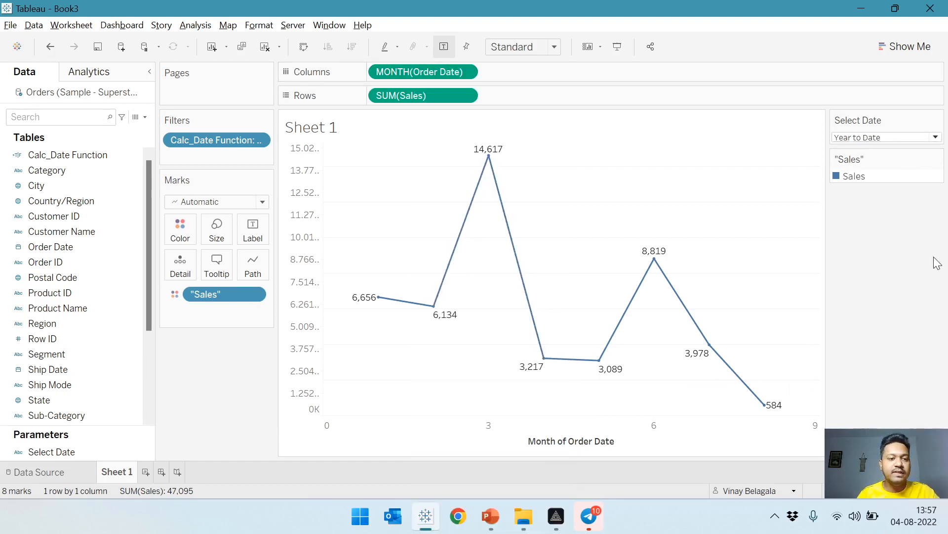